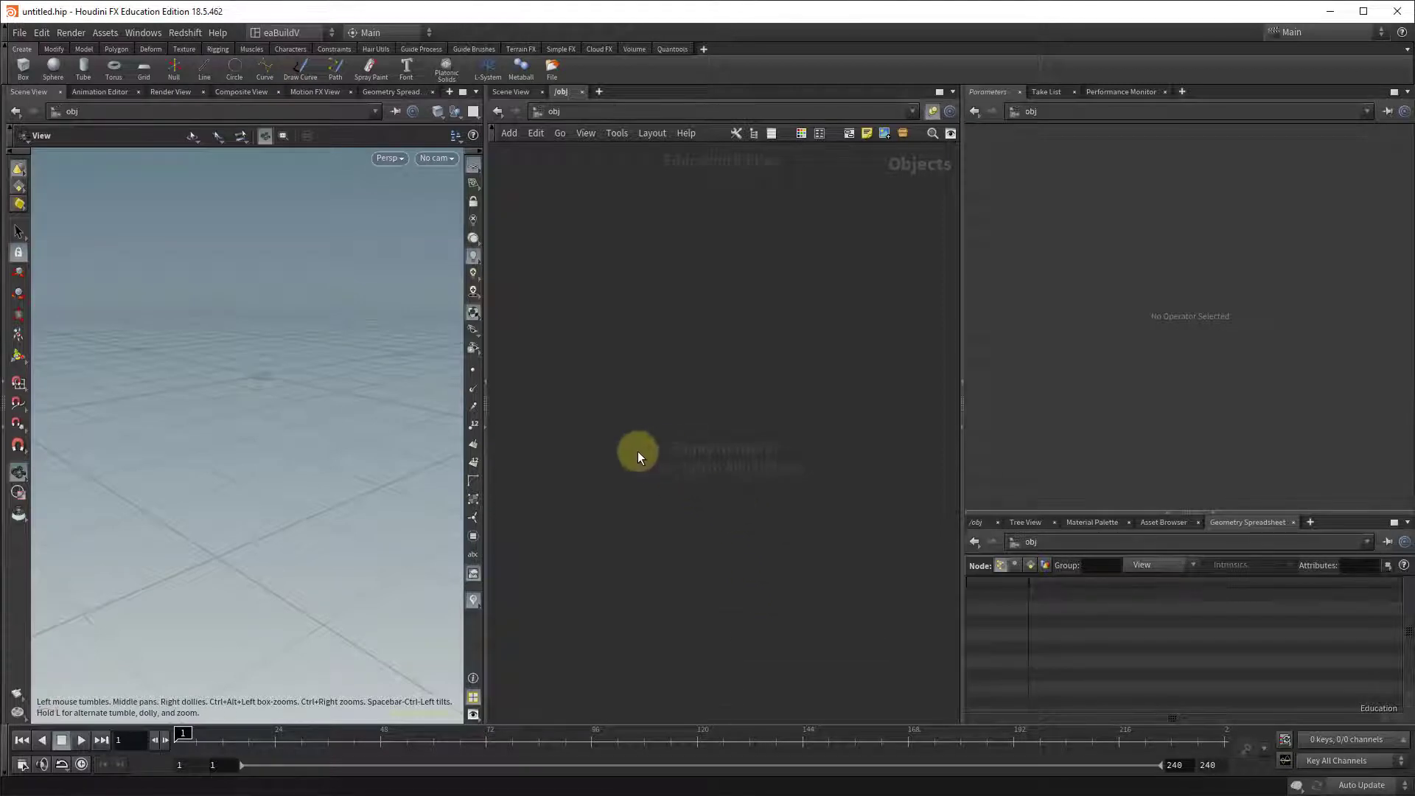
Create a geo1 Geometry object and go inside its network
key("Tab")
type("g")
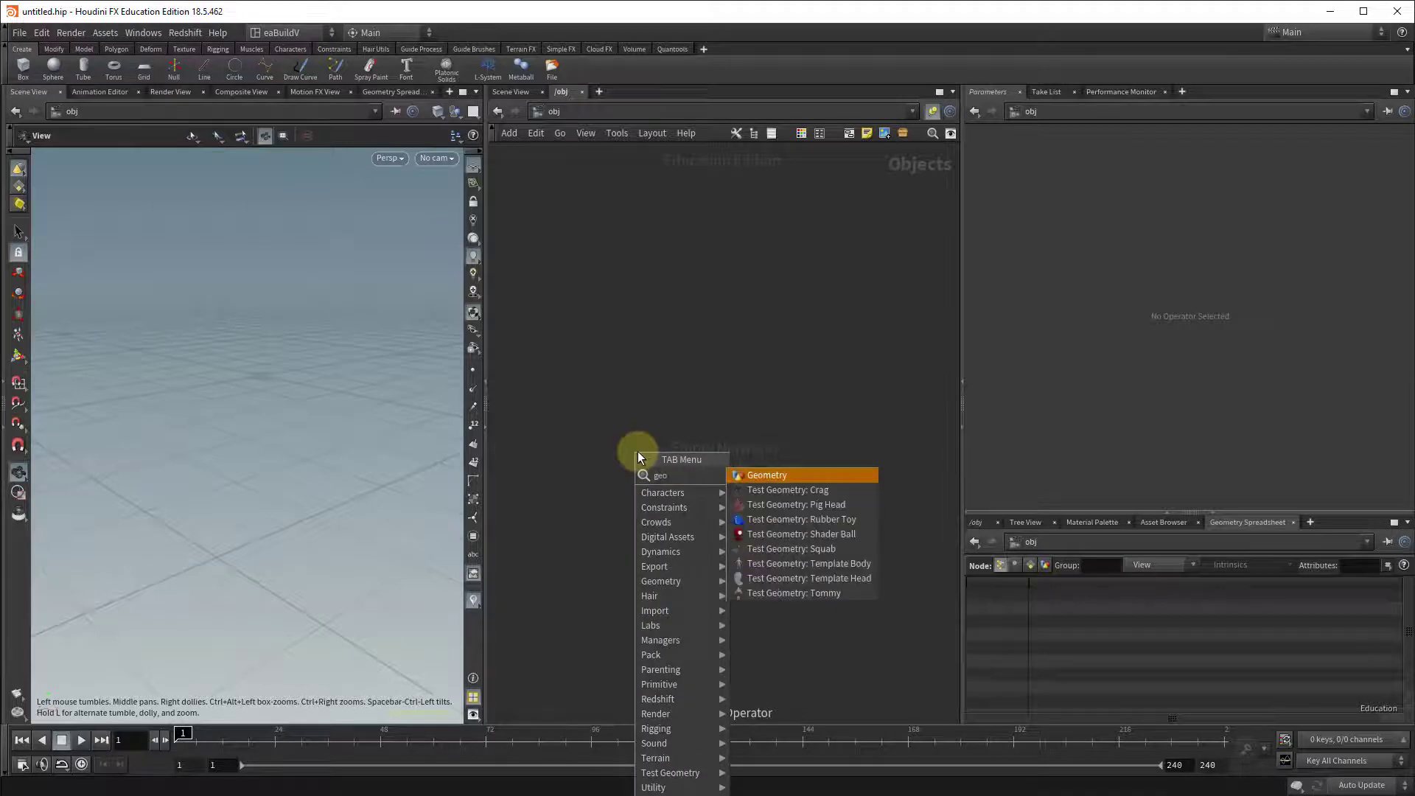
key("Return")
left_click(639, 457)
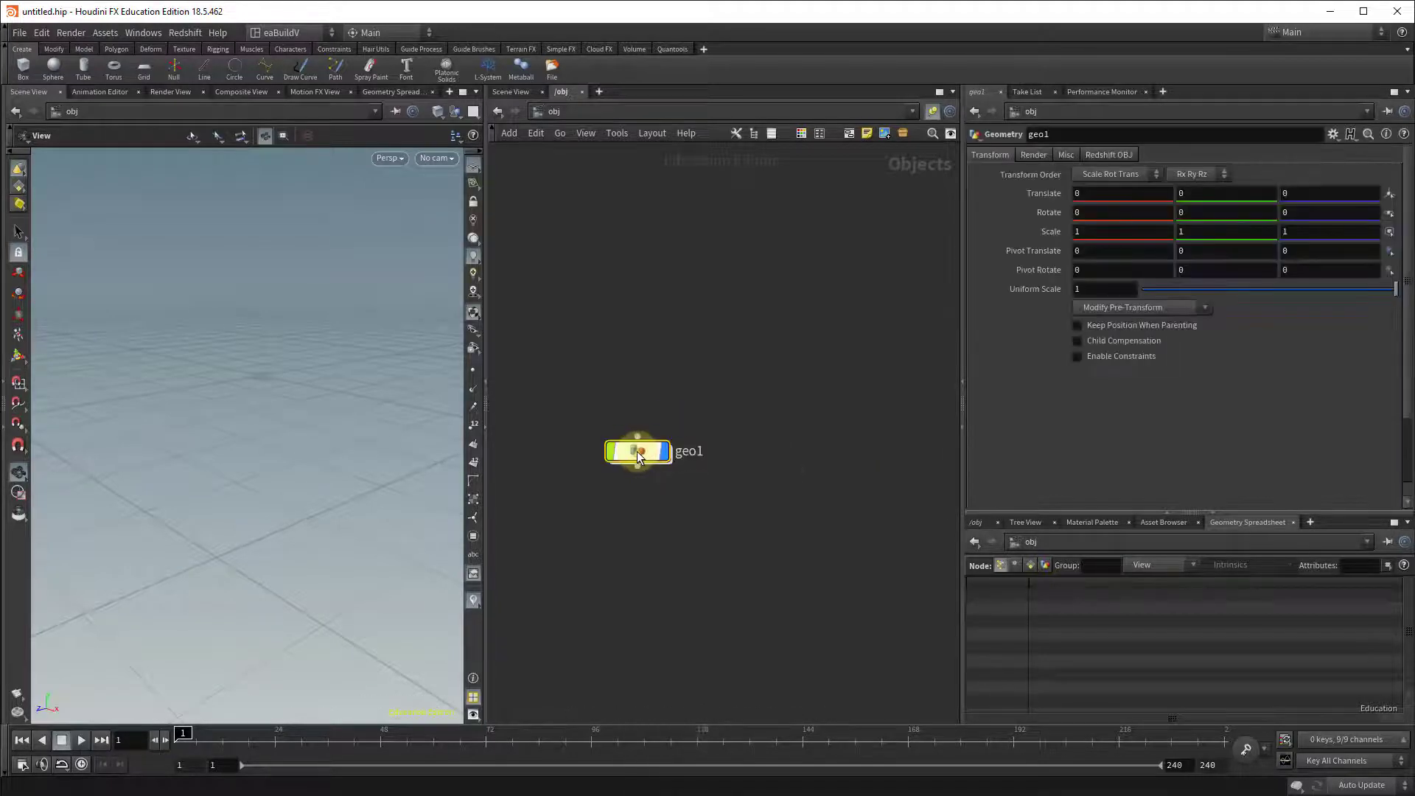
key("i")
Add a sphere1 node with Primitive Type Polygon and Frequency 4
key("Tab")
type("box")
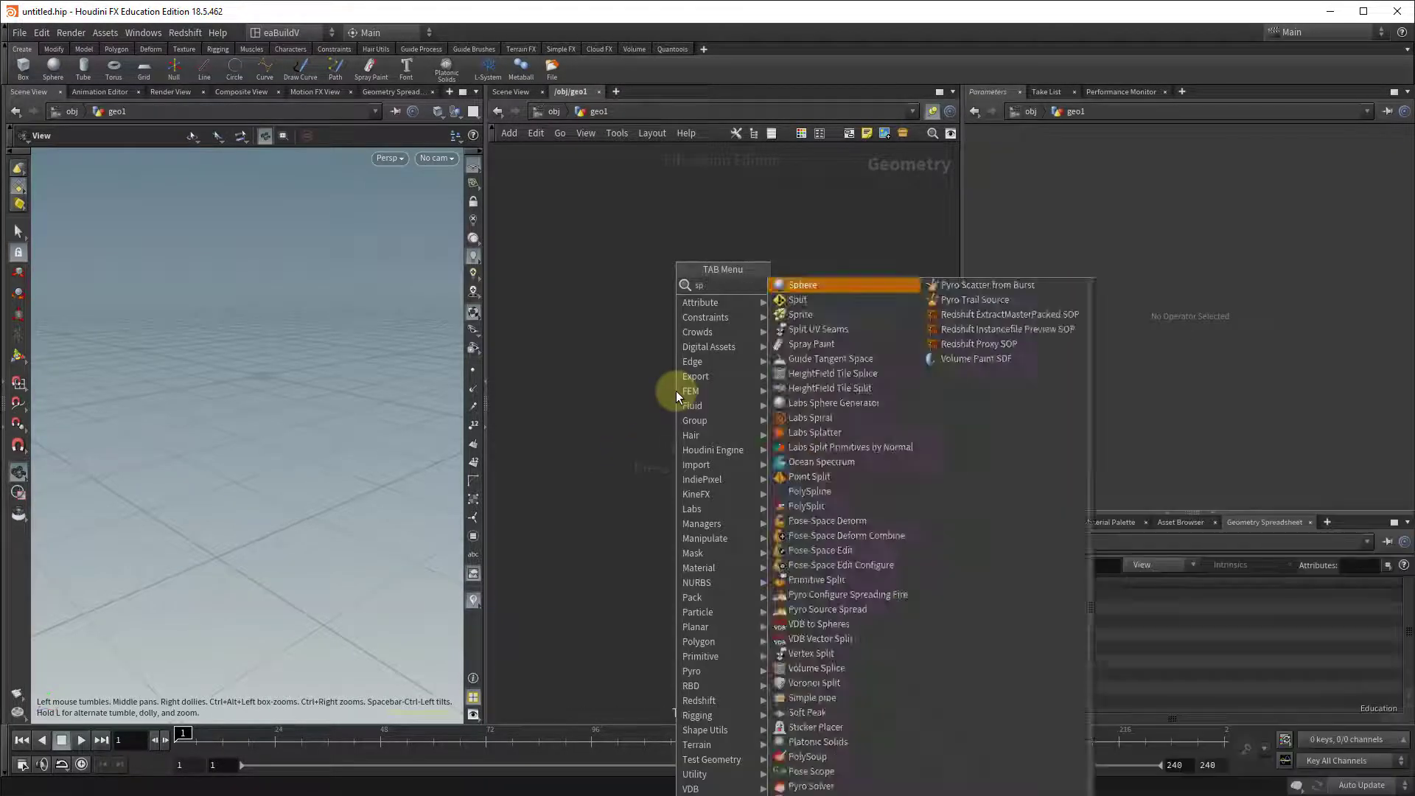
key("Return")
left_click(675, 390)
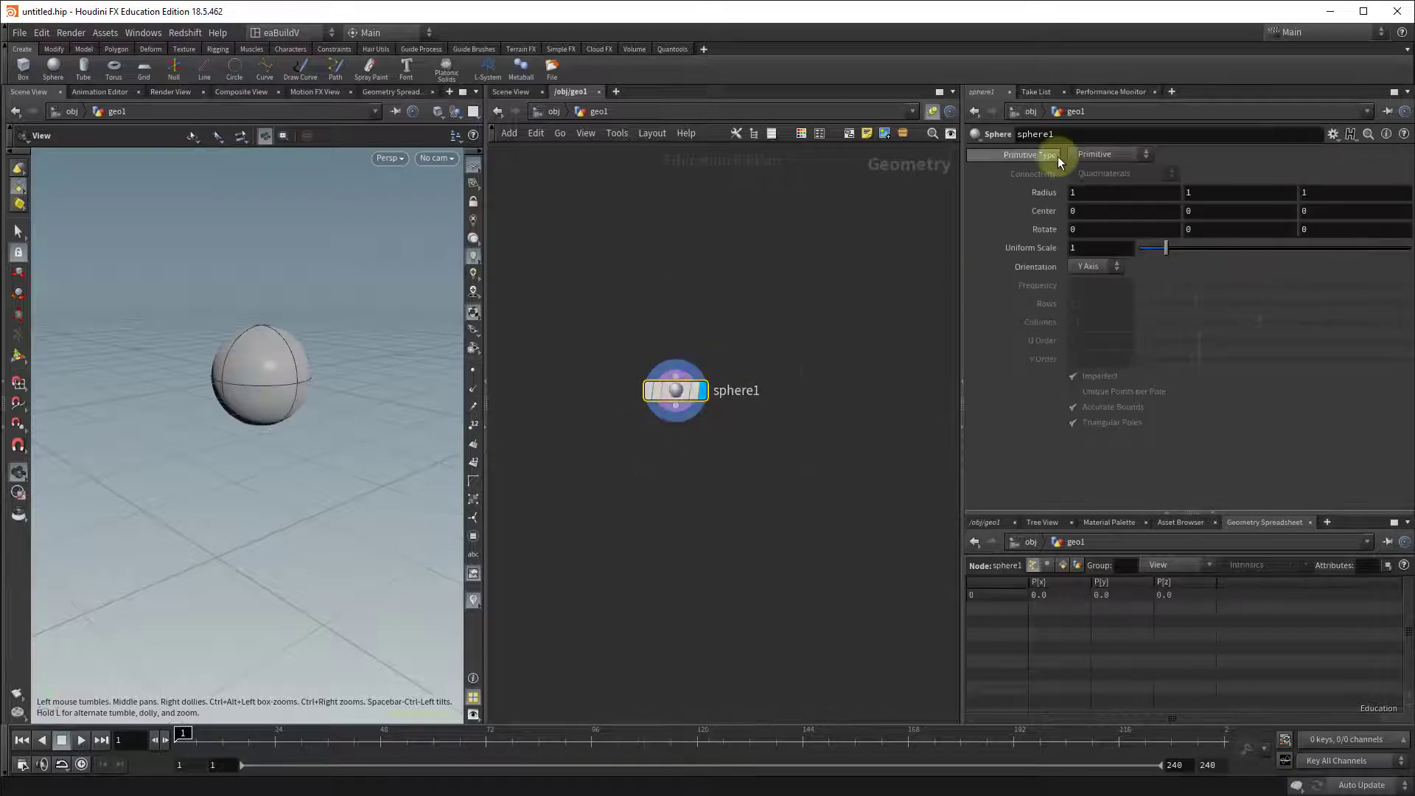
left_click(1106, 155)
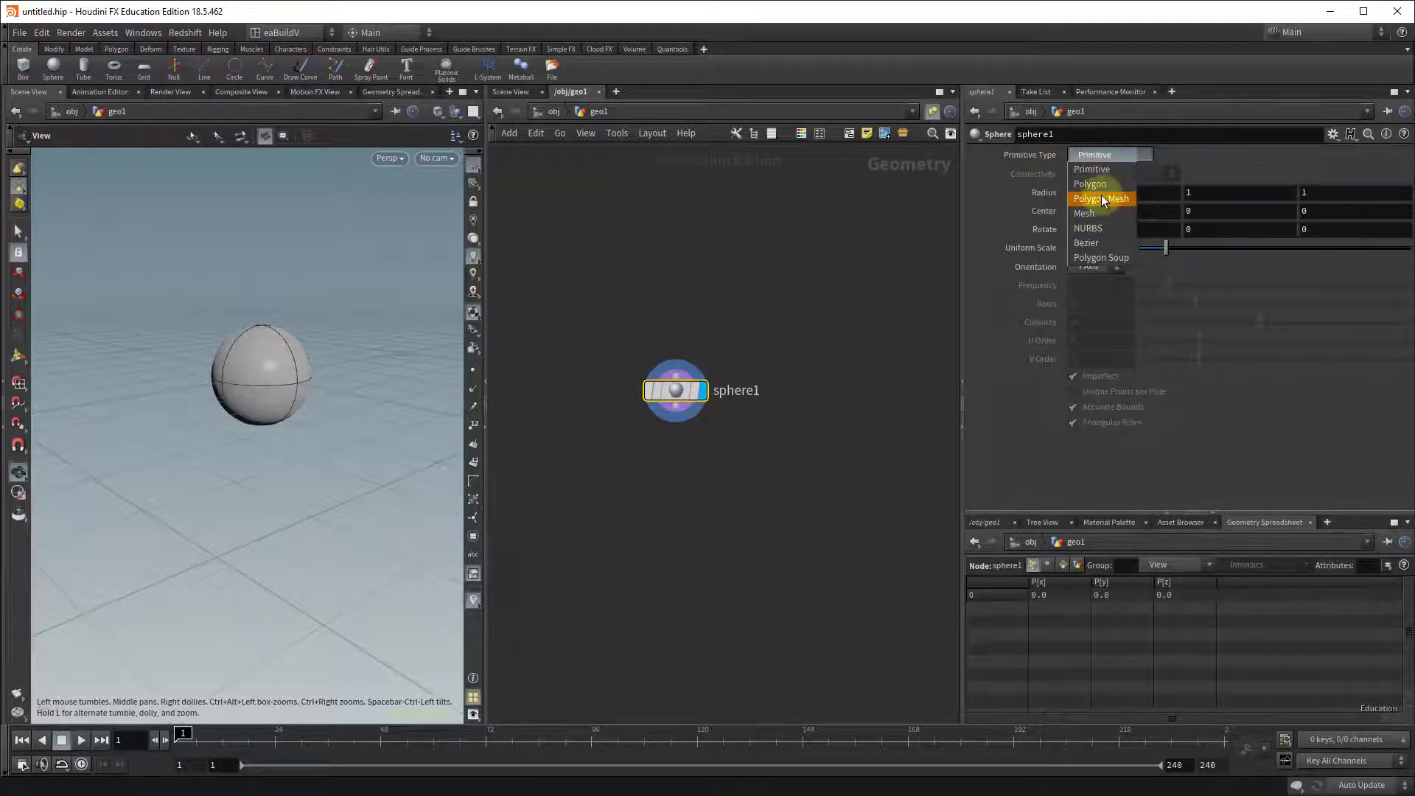
left_click(1107, 184)
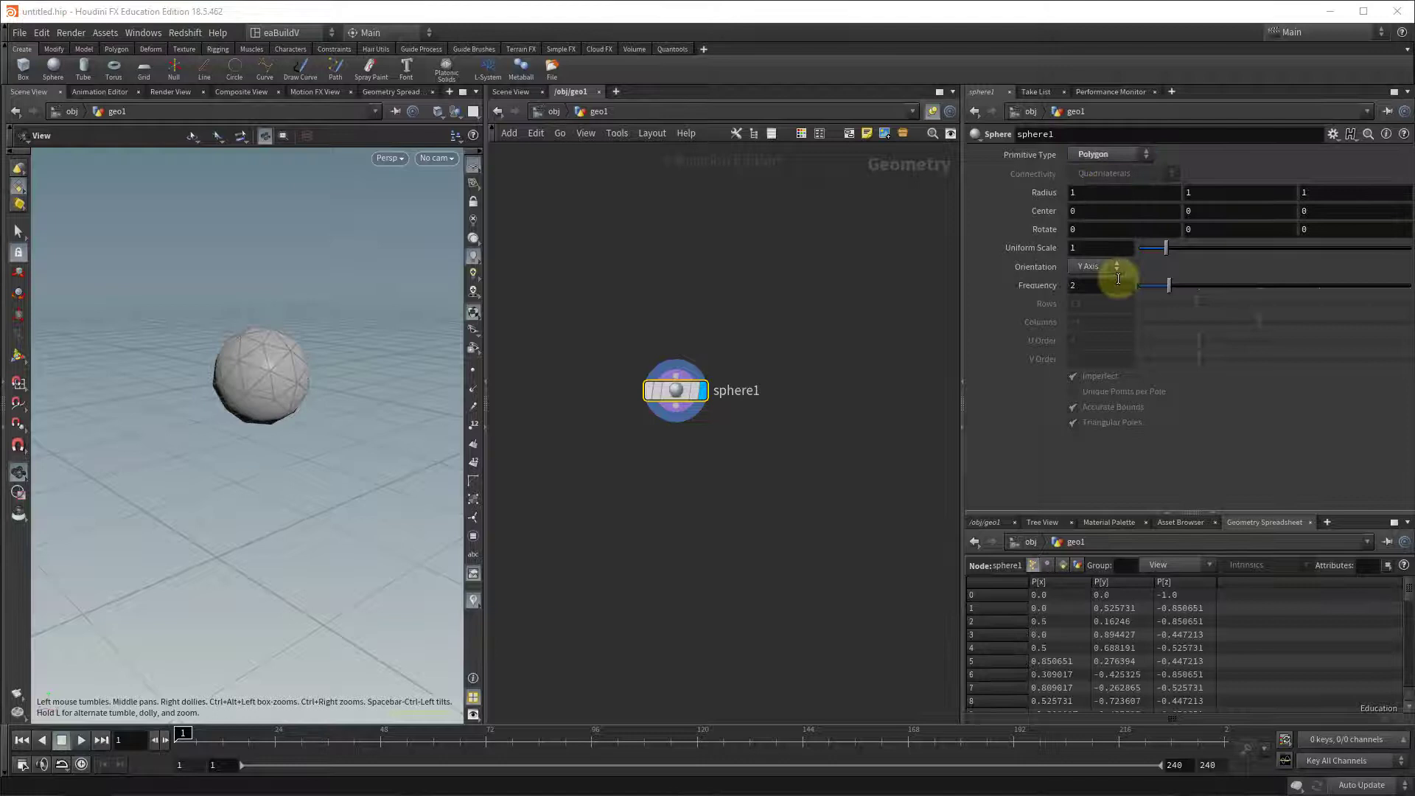
left_click_drag(1178, 289, 1229, 296)
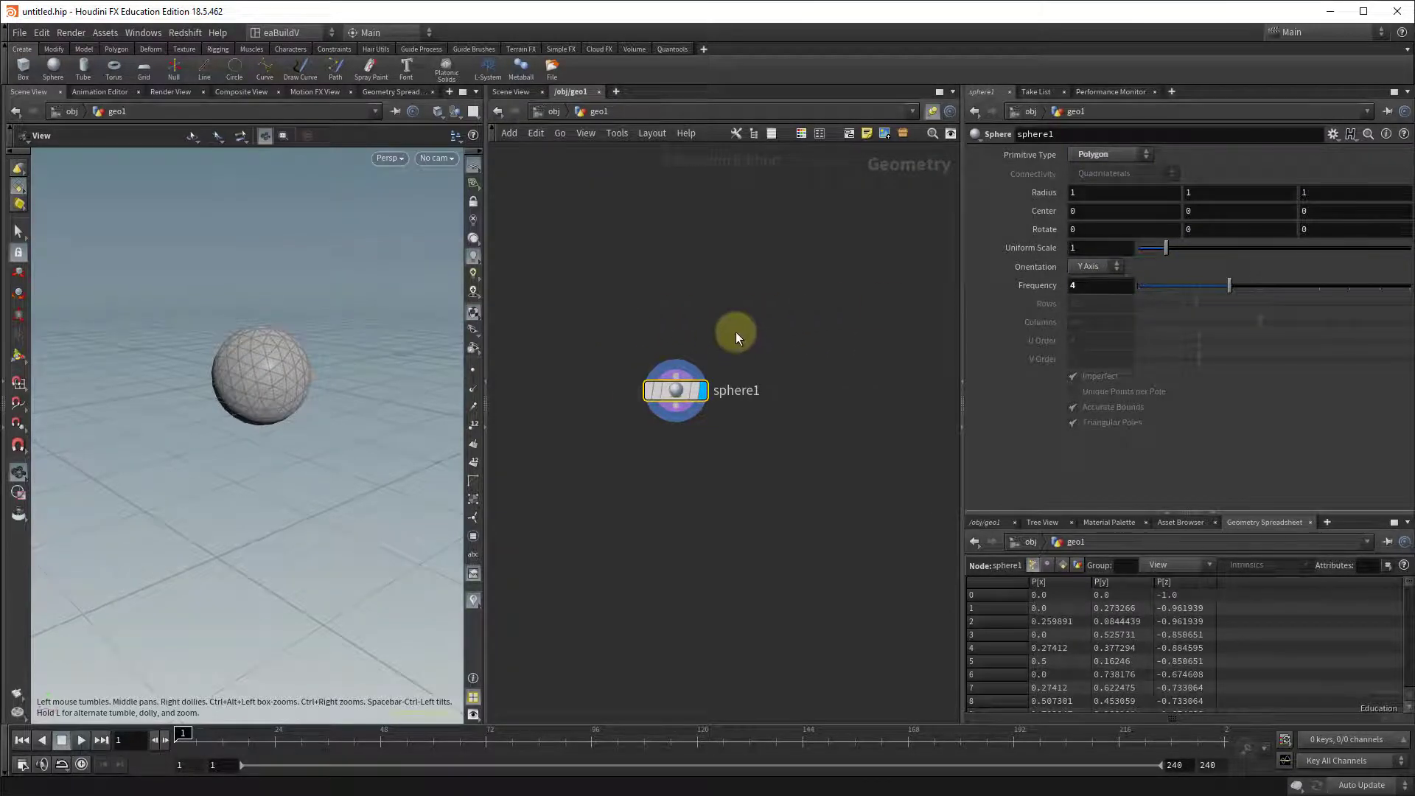
left_click_drag(677, 395, 717, 331)
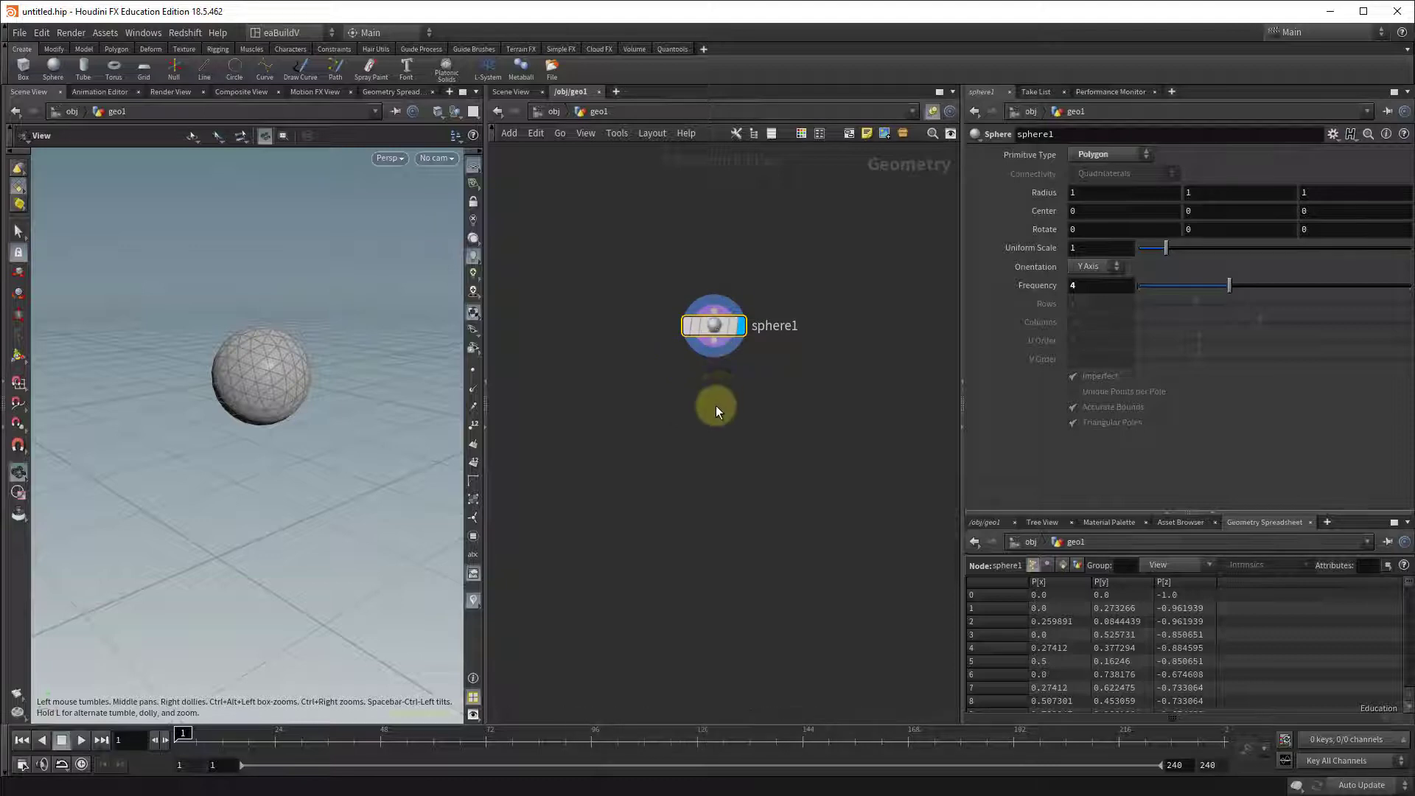
Add a group1 node fed by sphere1 and display its result
key("Tab")
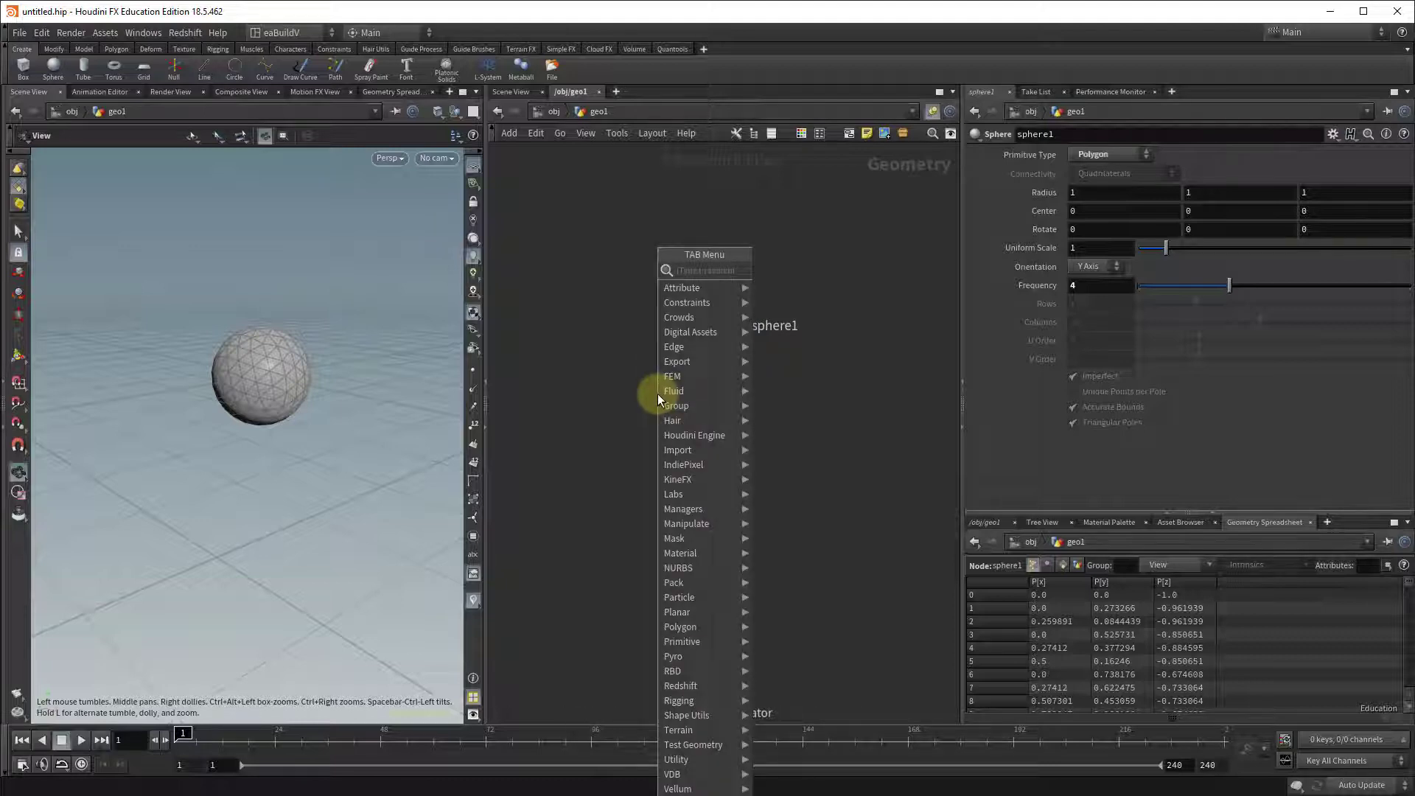
type("group")
key("Return")
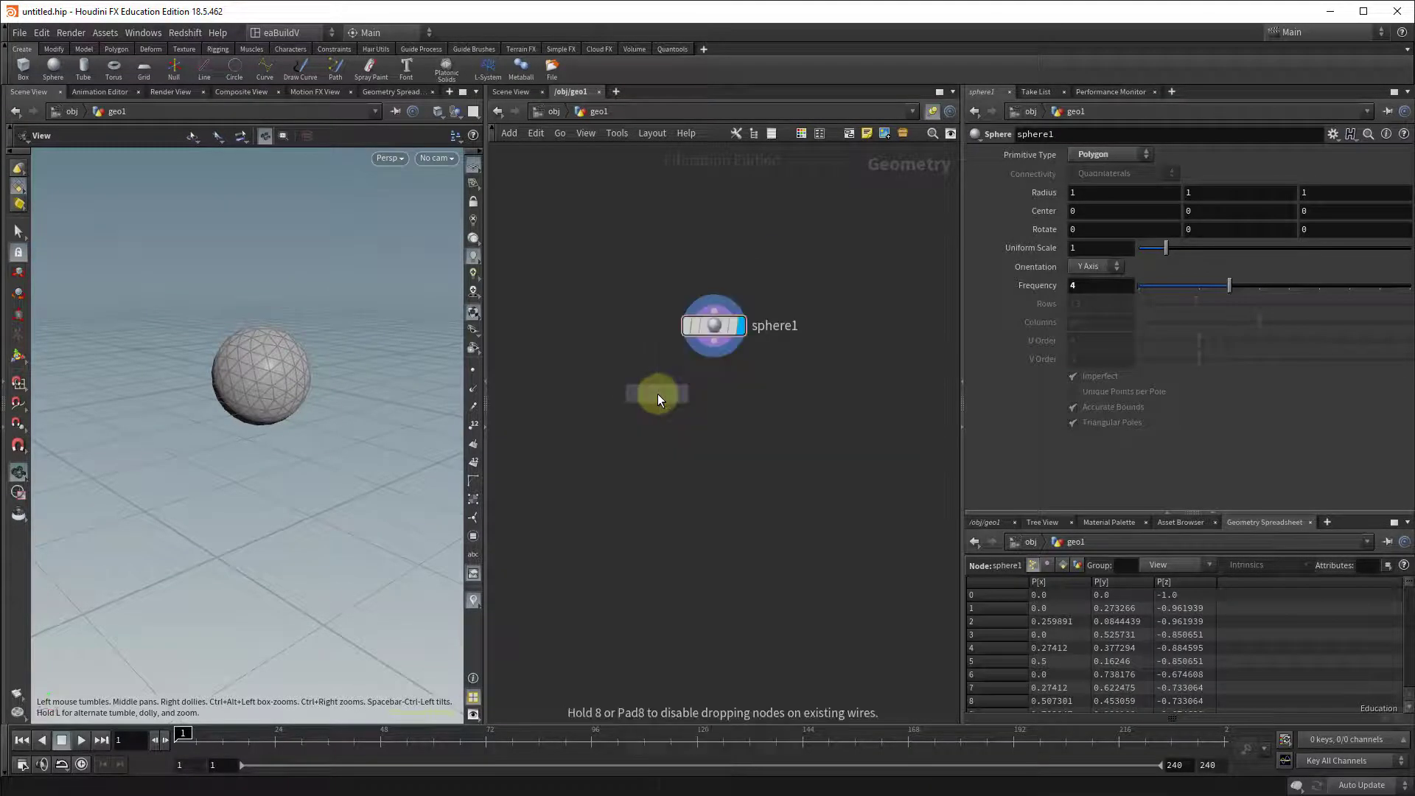
left_click(712, 391)
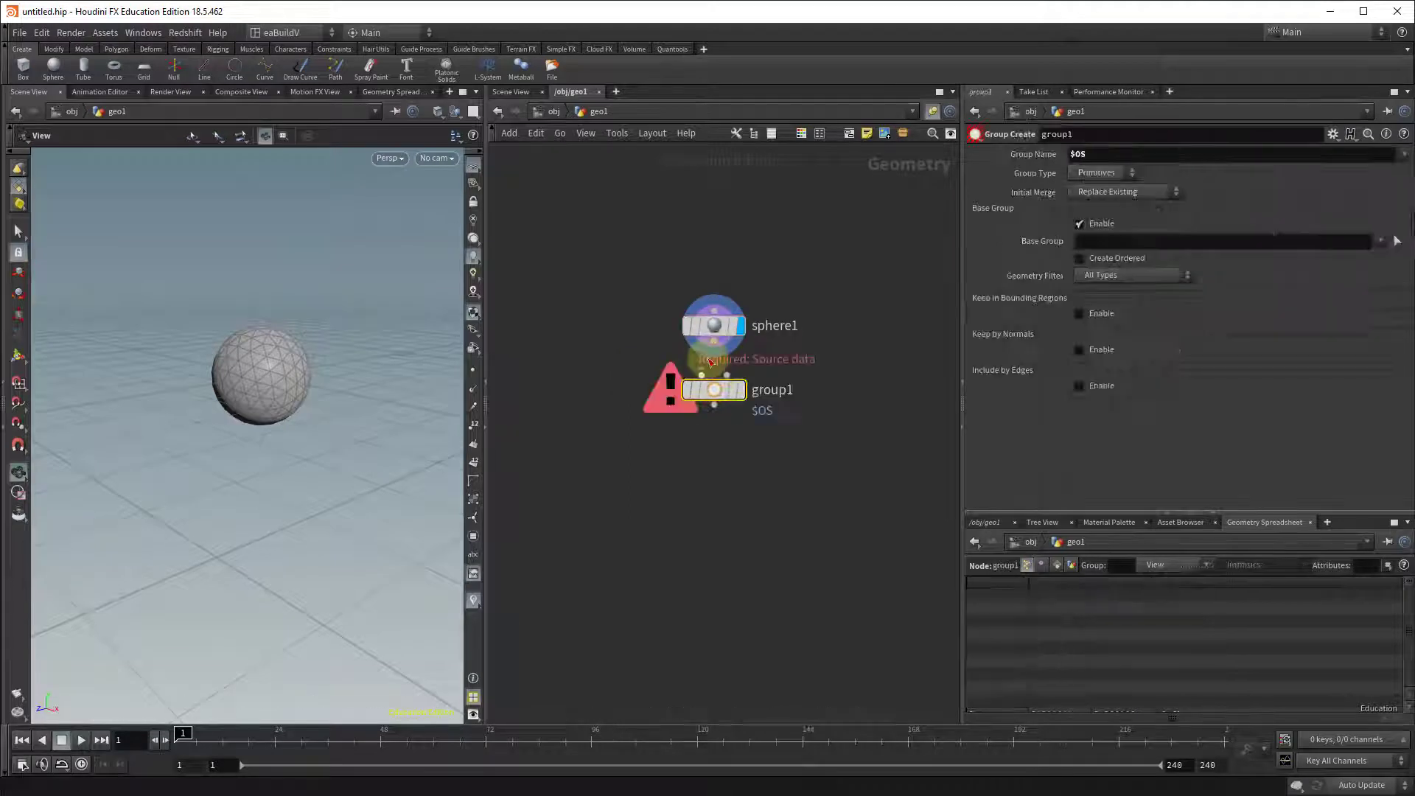
left_click_drag(720, 352, 714, 377)
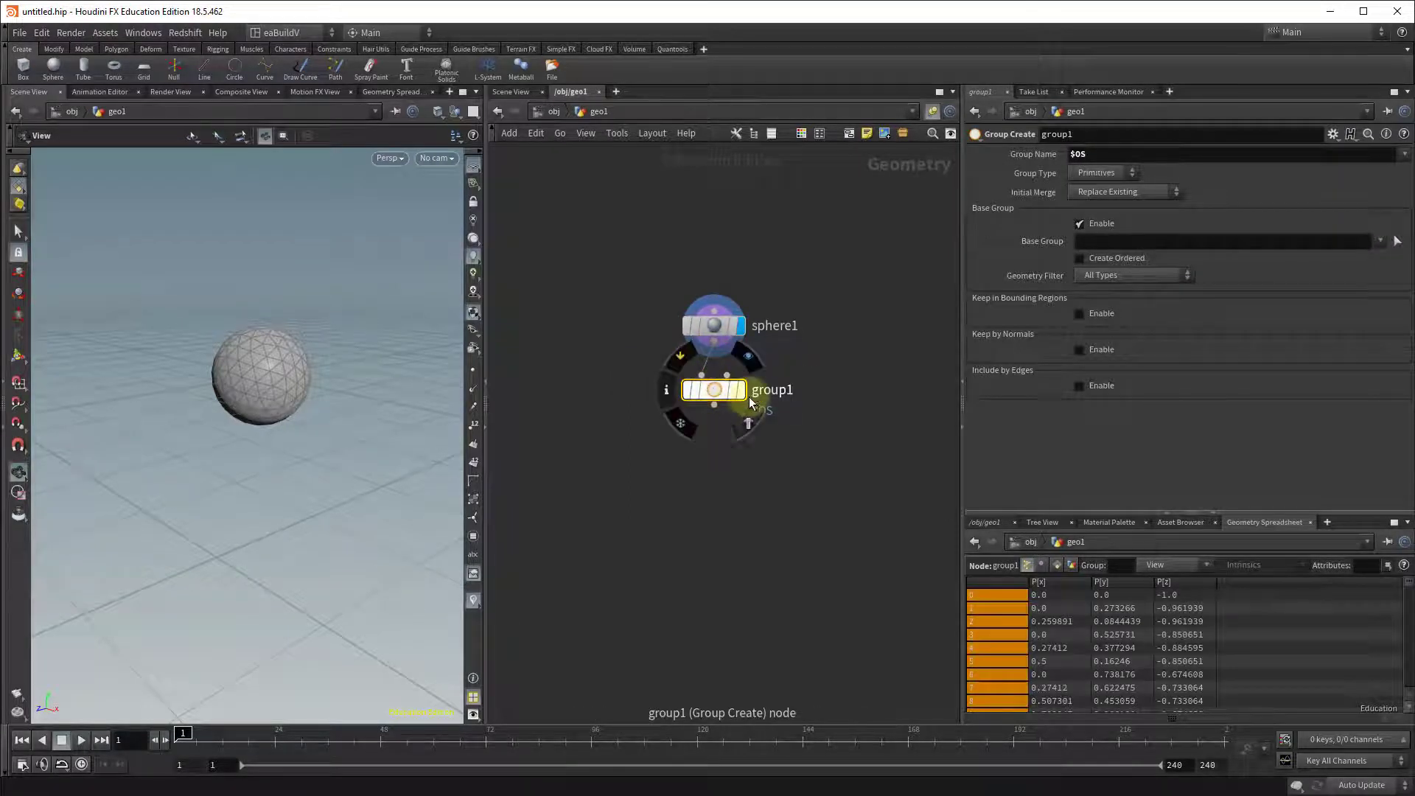
left_click(745, 392)
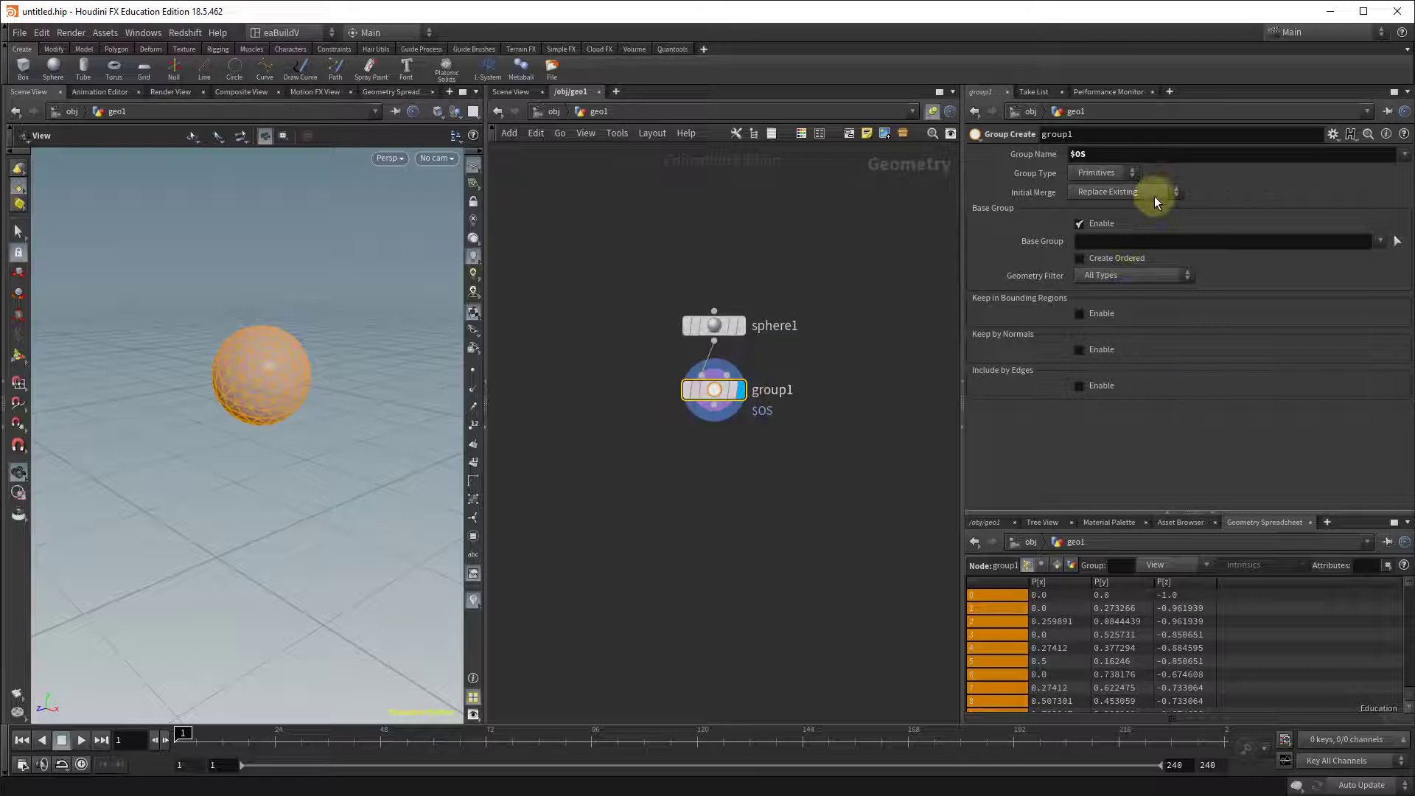
Turn off Base Group, enable Keep in Bounding Regions, and set Group Type to Points
left_click(1079, 223)
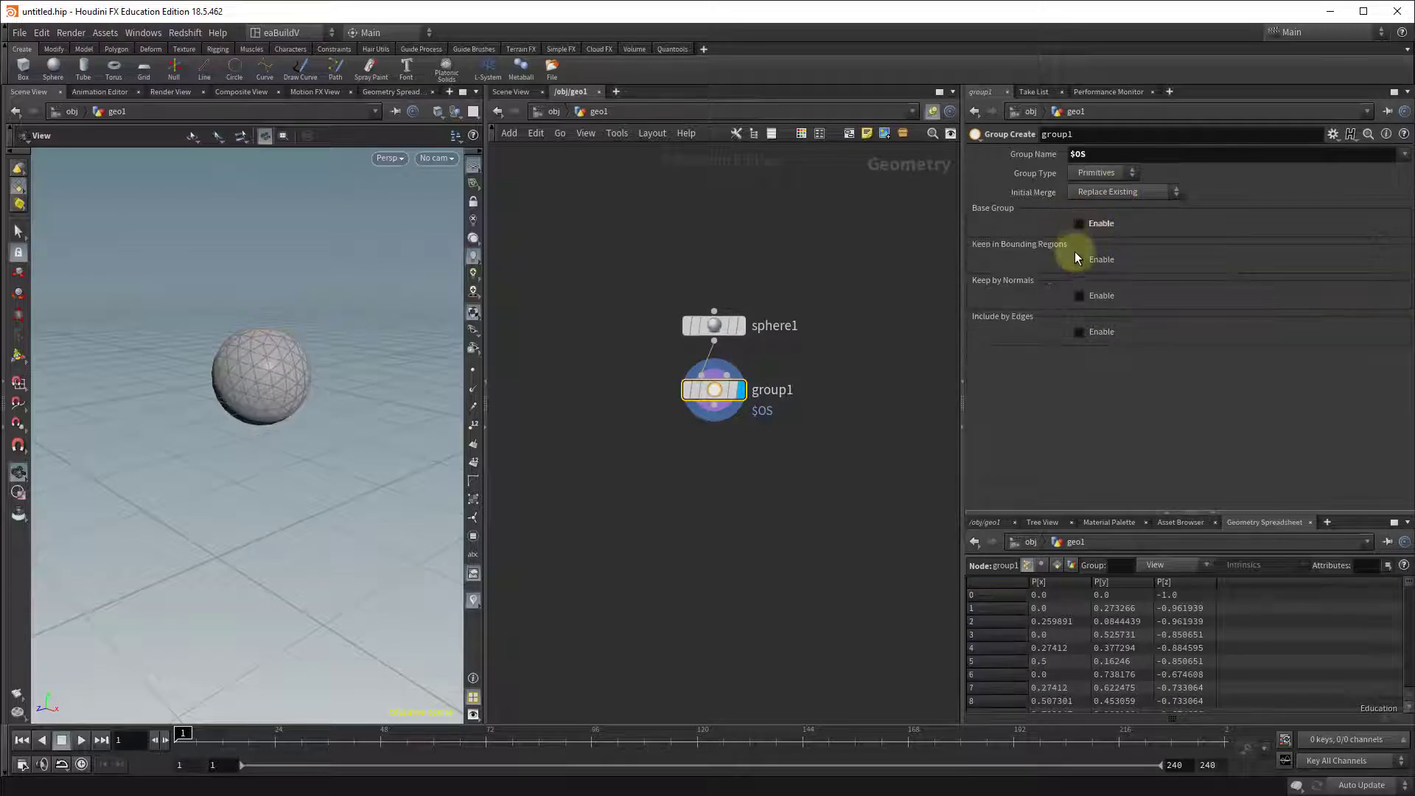
left_click(1080, 259)
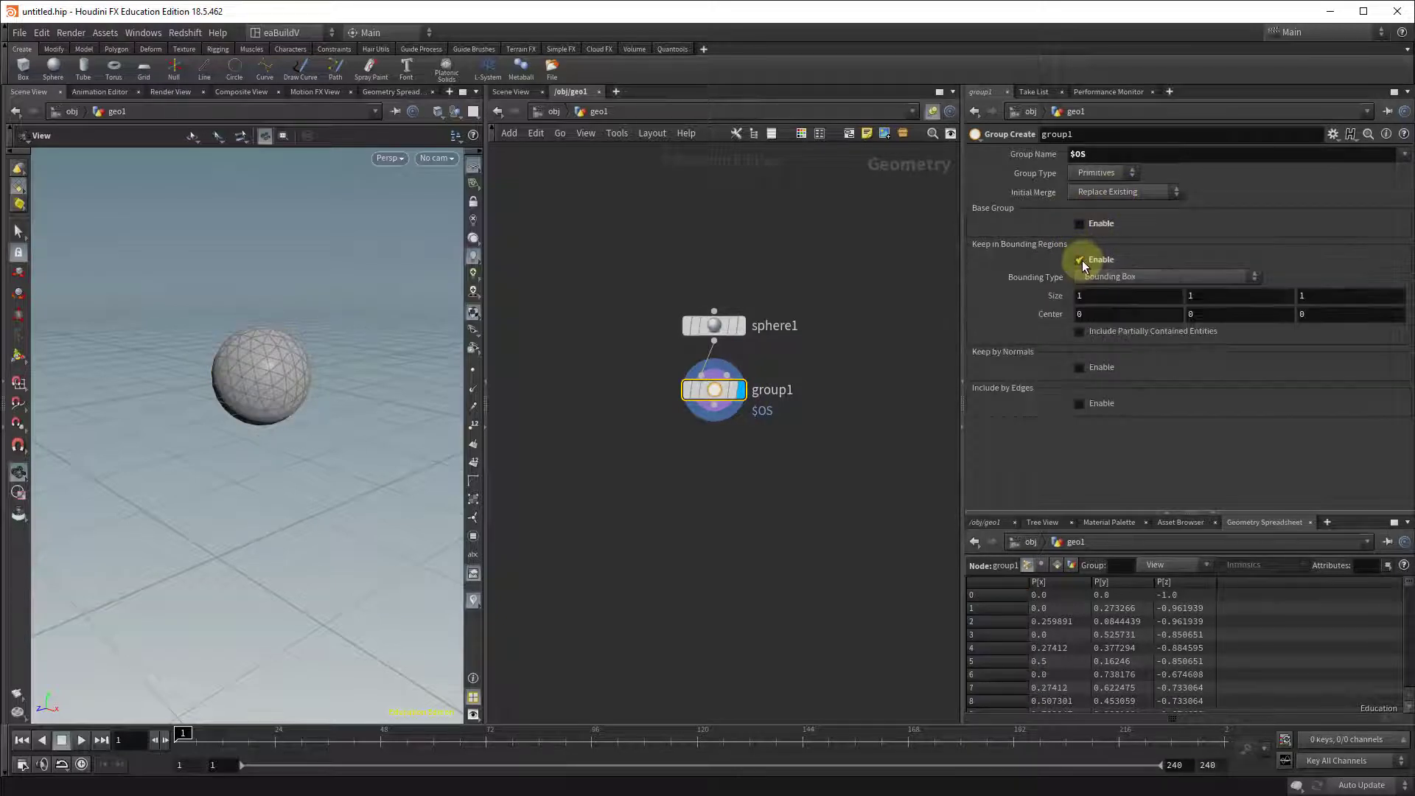
key("w")
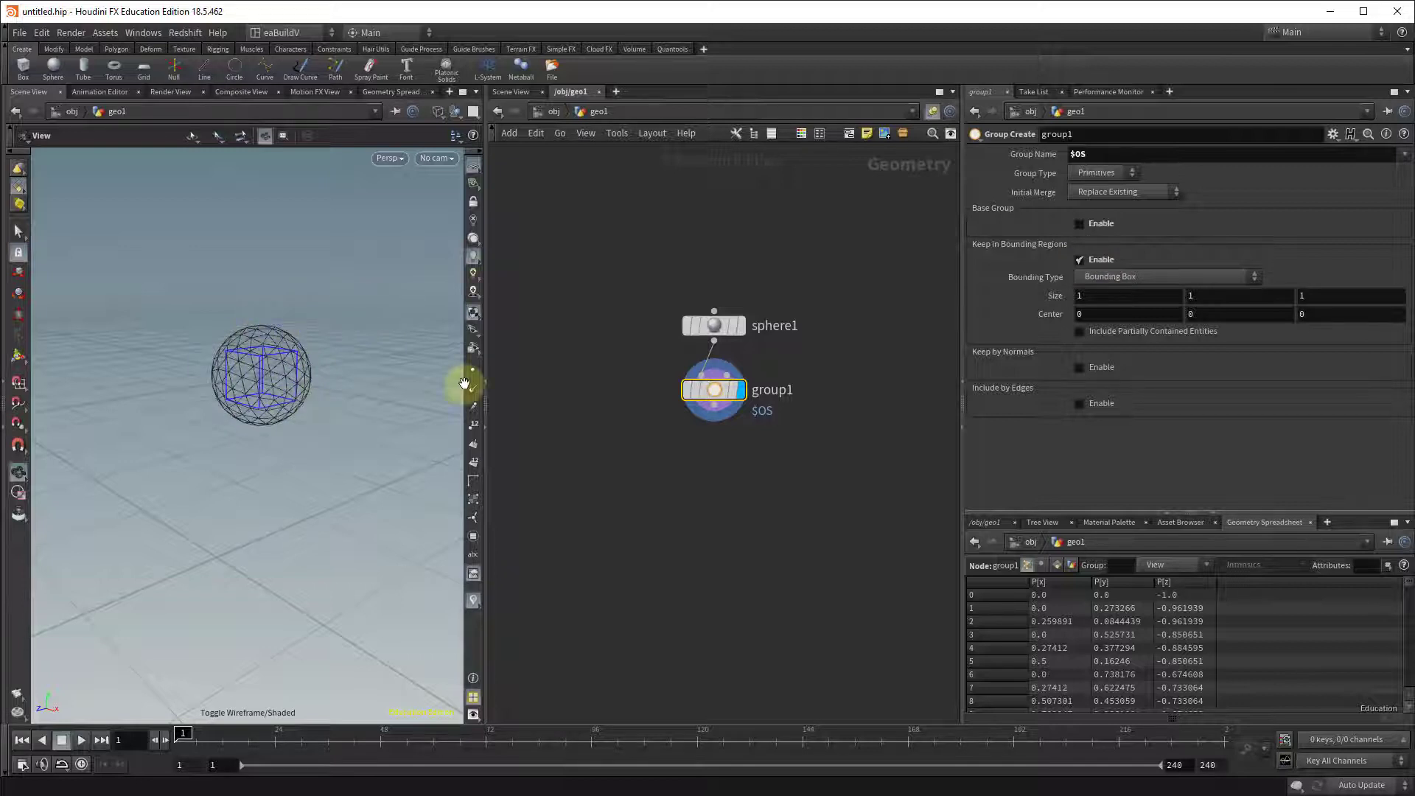
left_click(1093, 178)
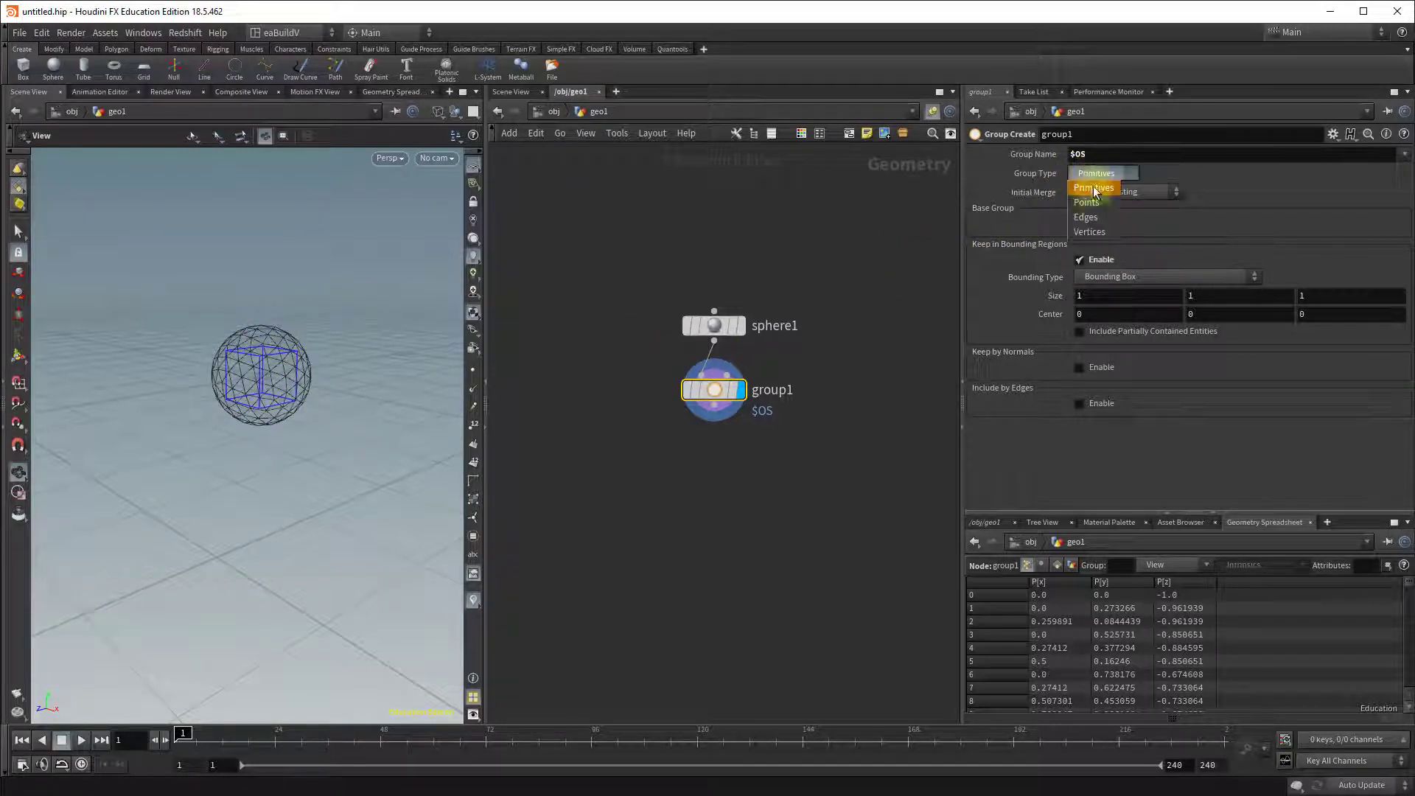
left_click(1089, 205)
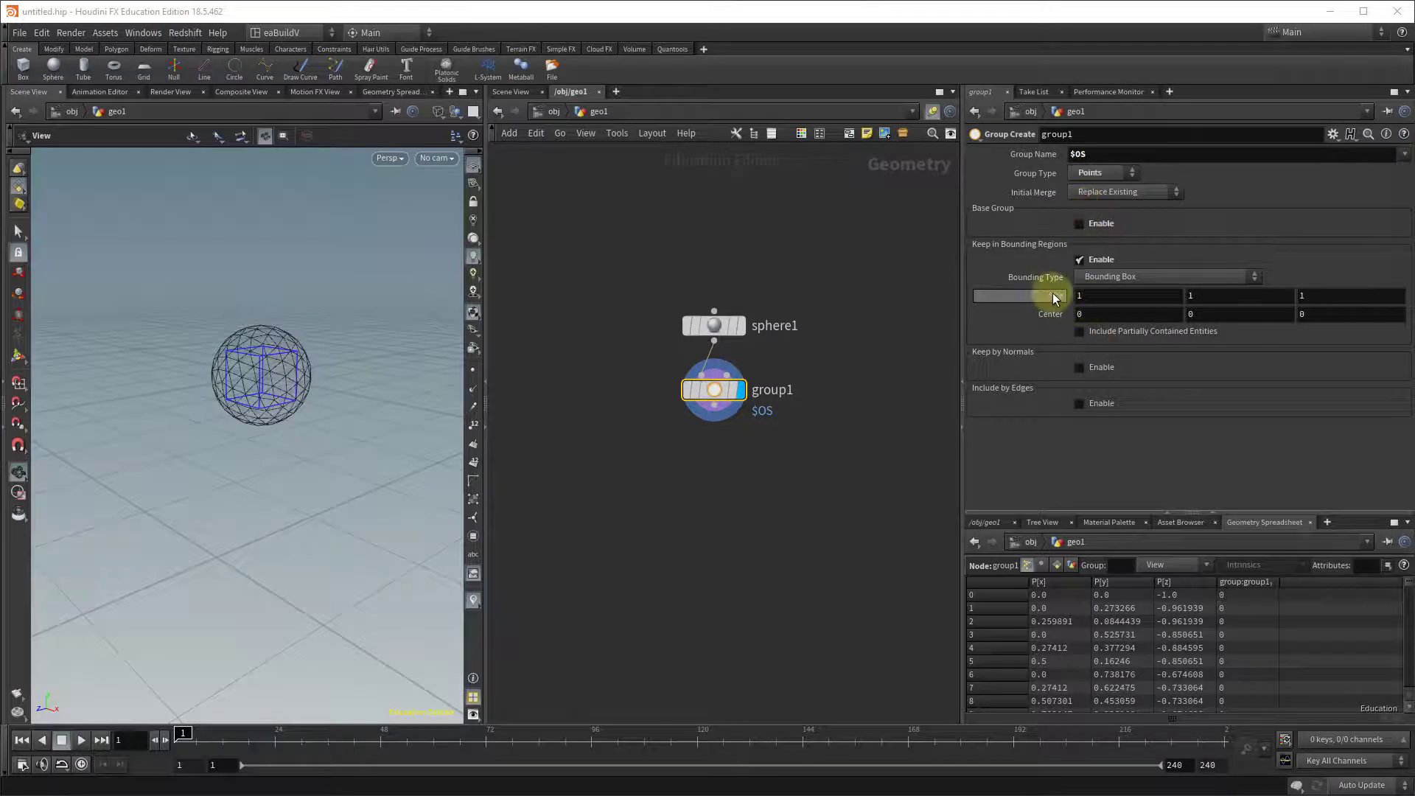
Size the group's bounding box to 2.1 and centre it at Y -1.1
mouse_move(1052, 295)
left_mouse_down()
mouse_move(1105, 284)
mouse_move(1057, 293)
left_mouse_up()
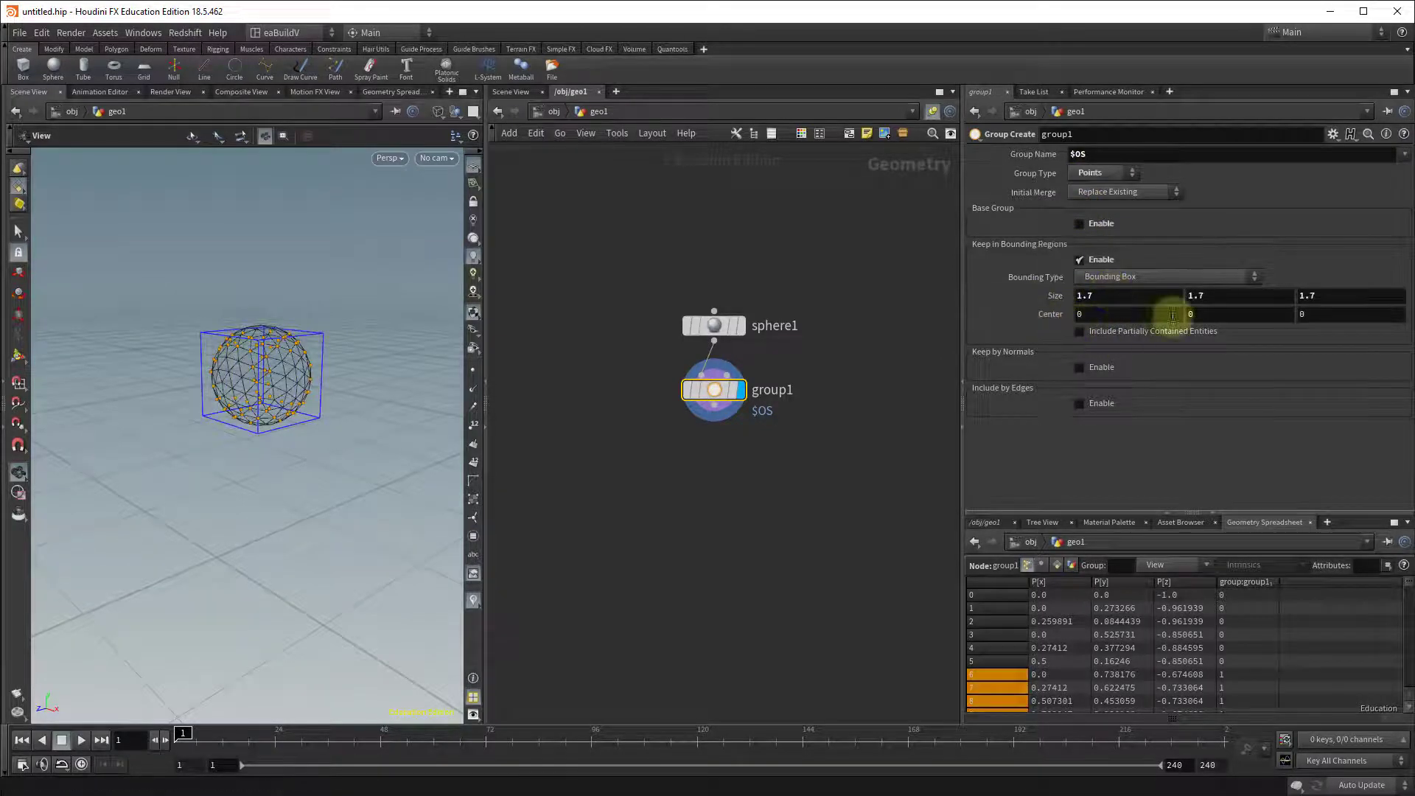
middle_click_drag(1214, 311, 1142, 307)
left_click_drag(286, 383, 243, 372)
middle_click_drag(1058, 295, 1098, 295)
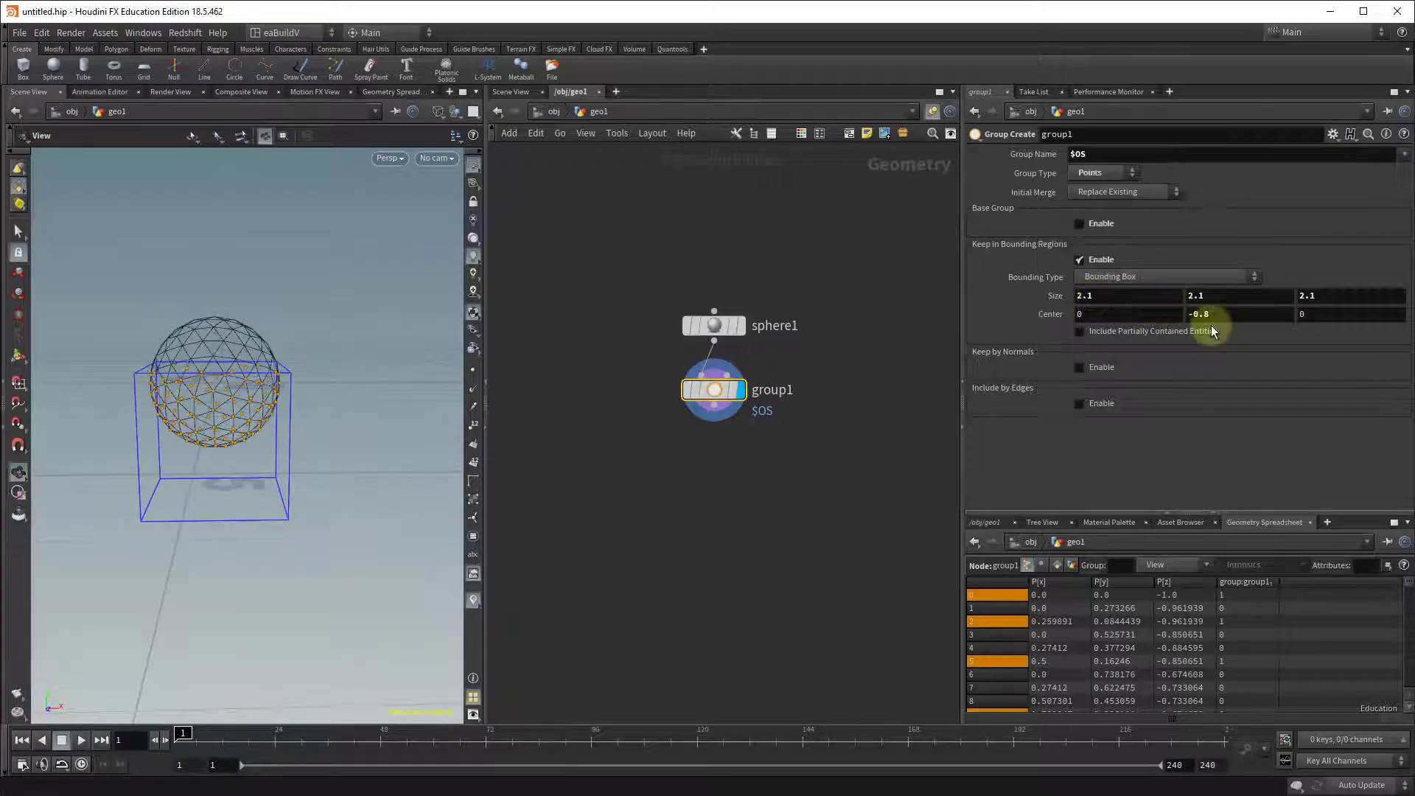
middle_click_drag(1227, 312, 1200, 307)
Add a softtransform1 node below group1, wire it in, and display it
key("Tab")
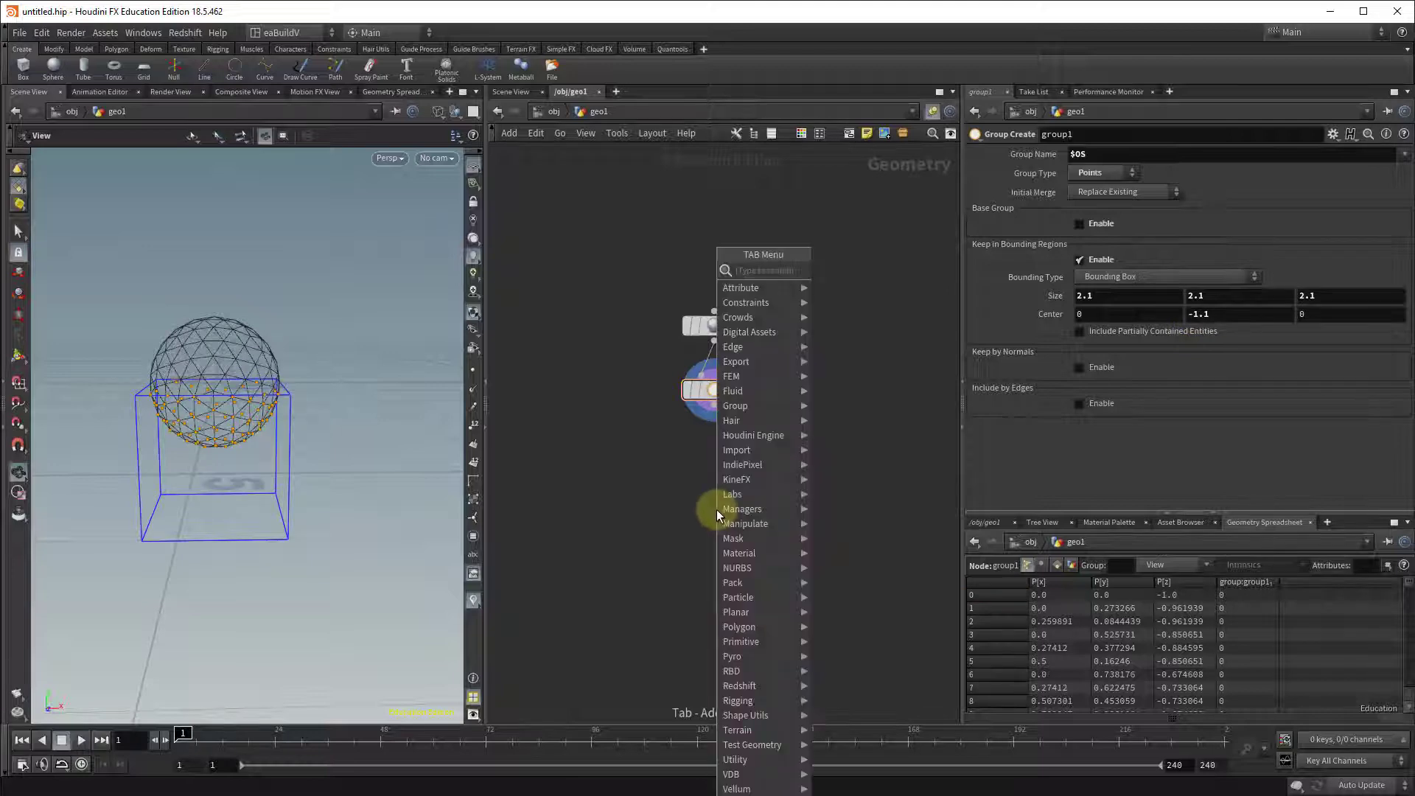
type("soft")
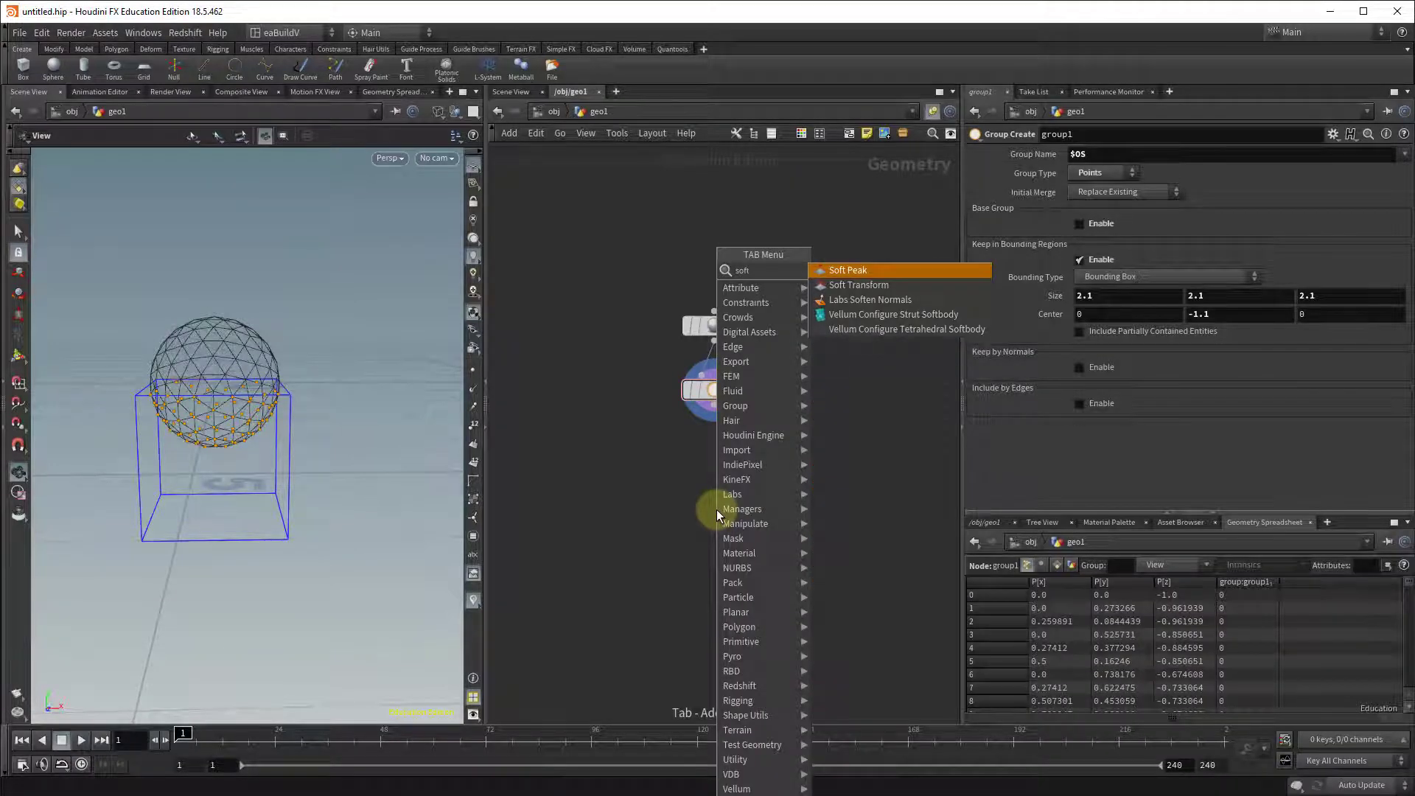
key("Return")
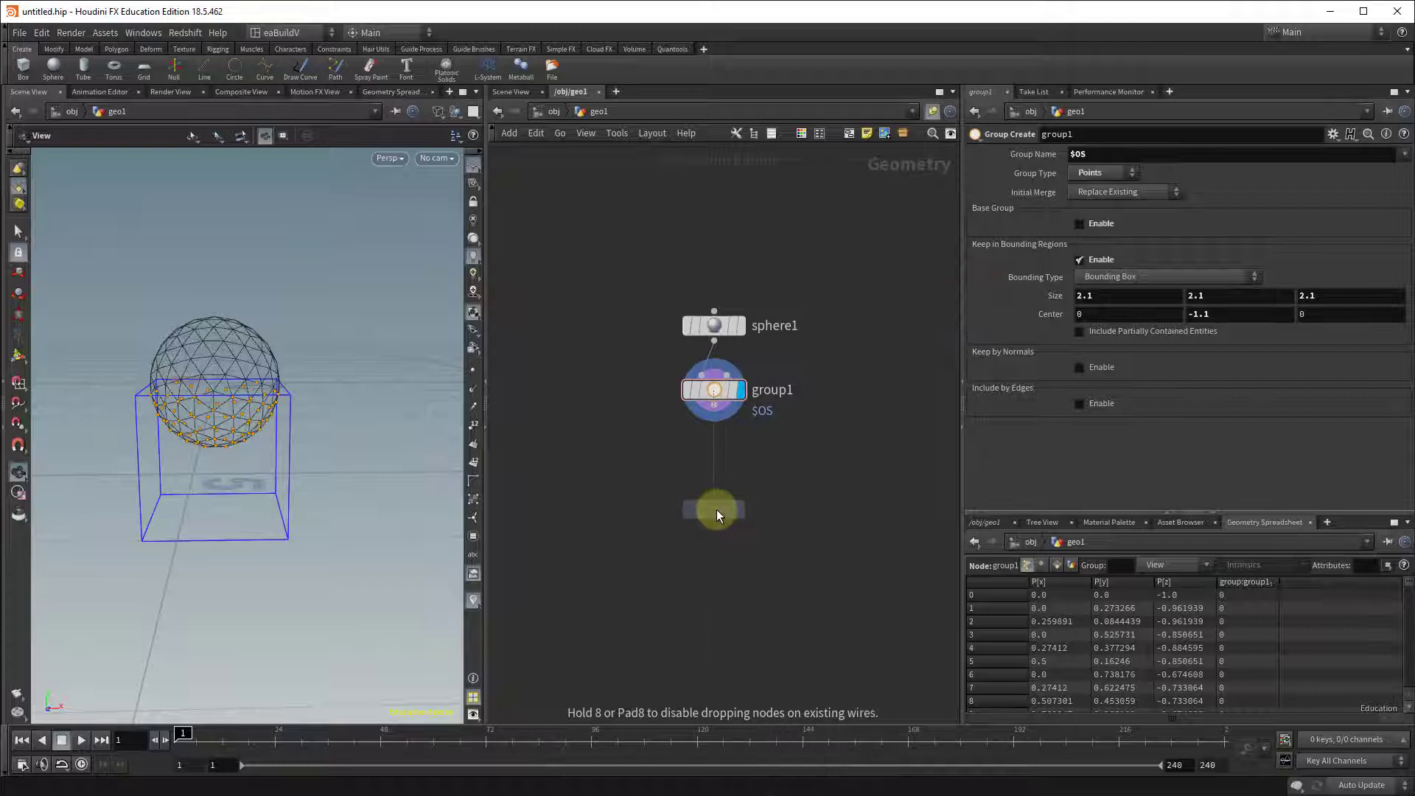
left_click(716, 510)
left_click(726, 417)
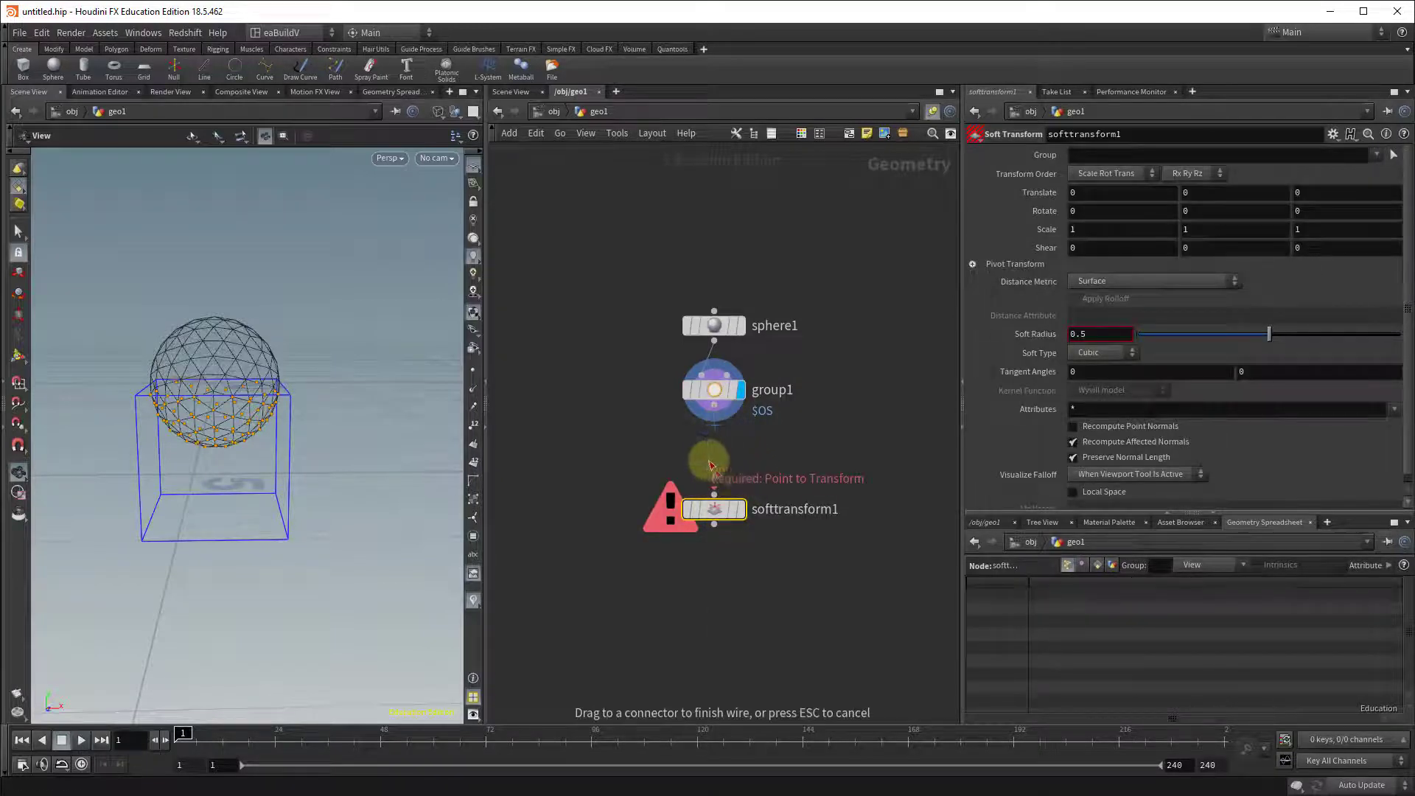
left_click(714, 492)
left_click_drag(721, 510, 721, 478)
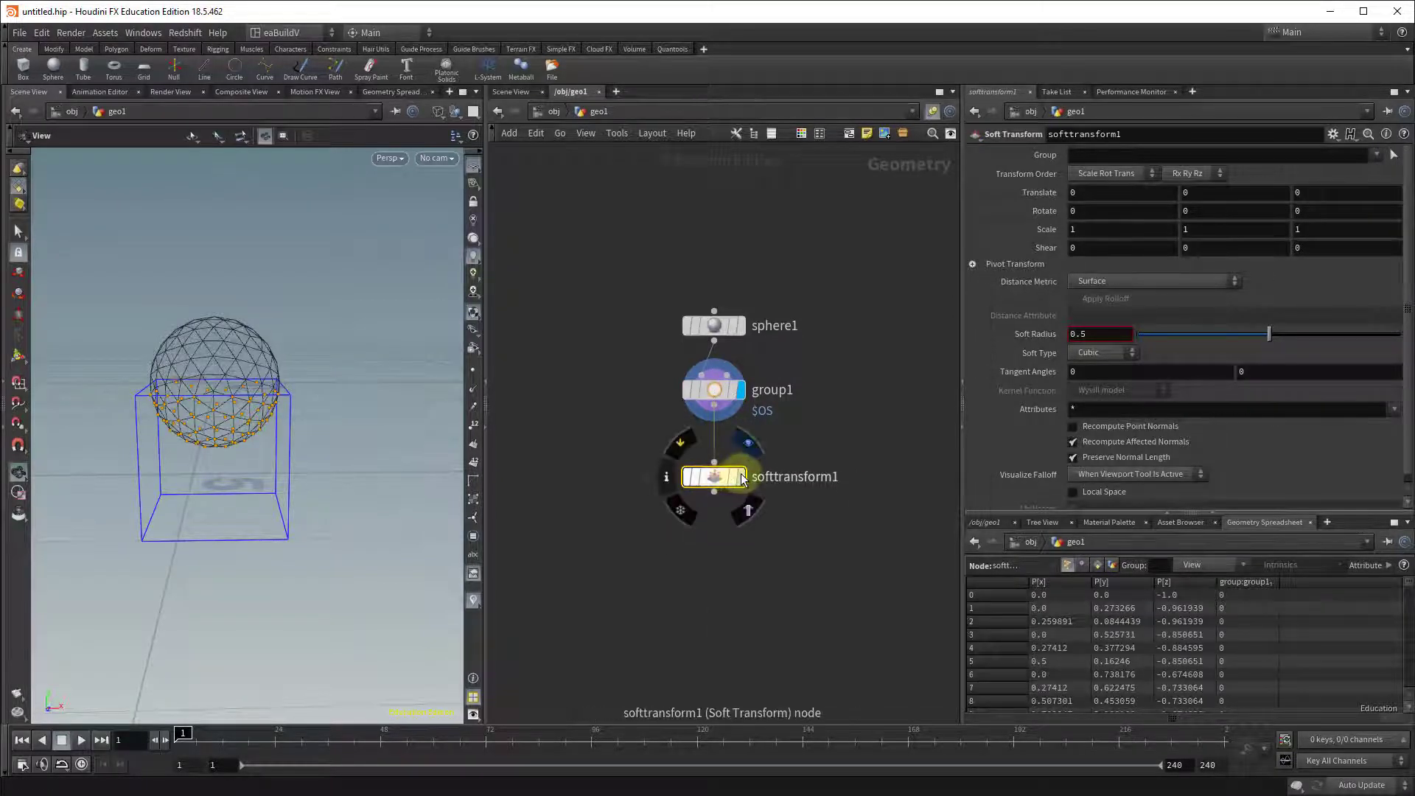
left_click(741, 477)
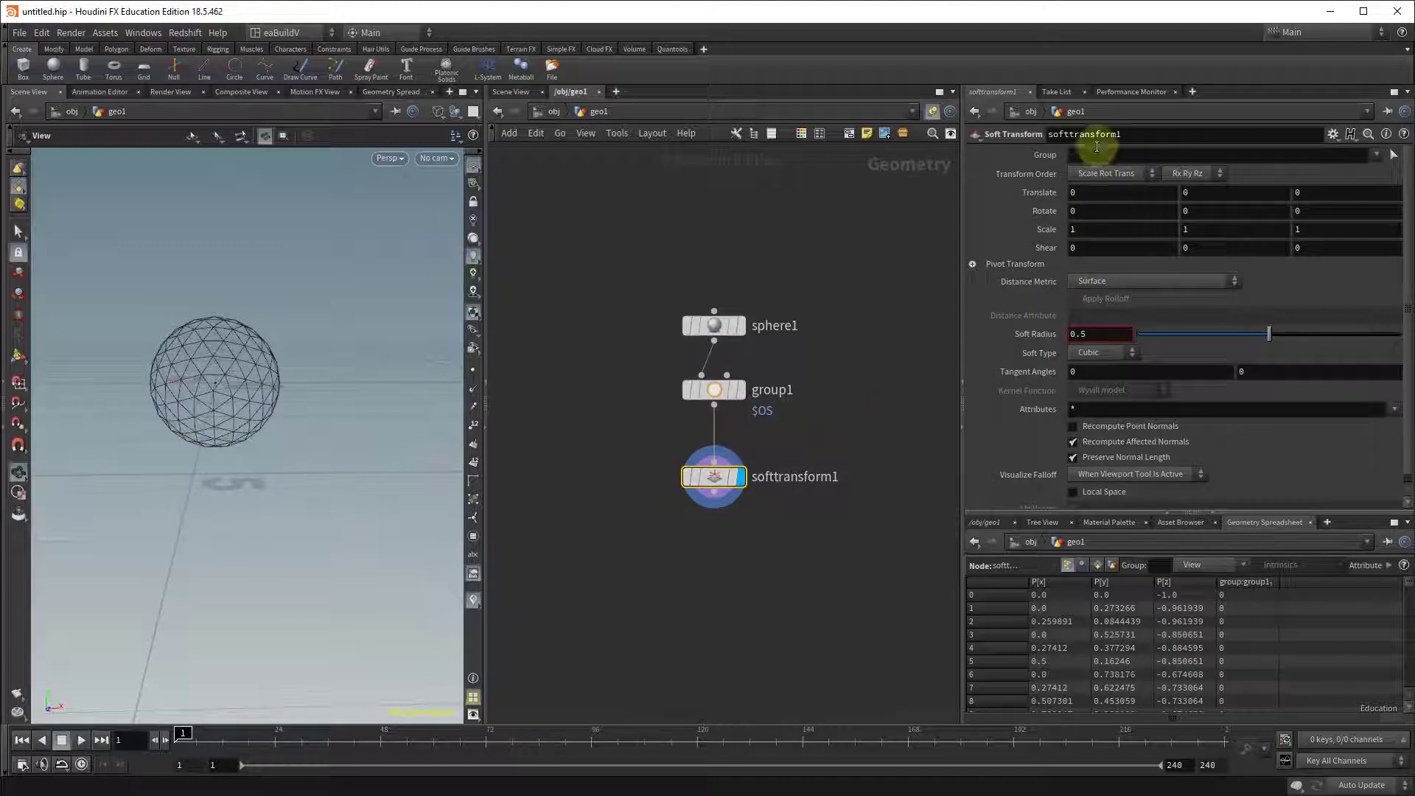
Limit the soft transform to group1 and set Scale Y to 2.1 for an egg shape
left_click(1376, 157)
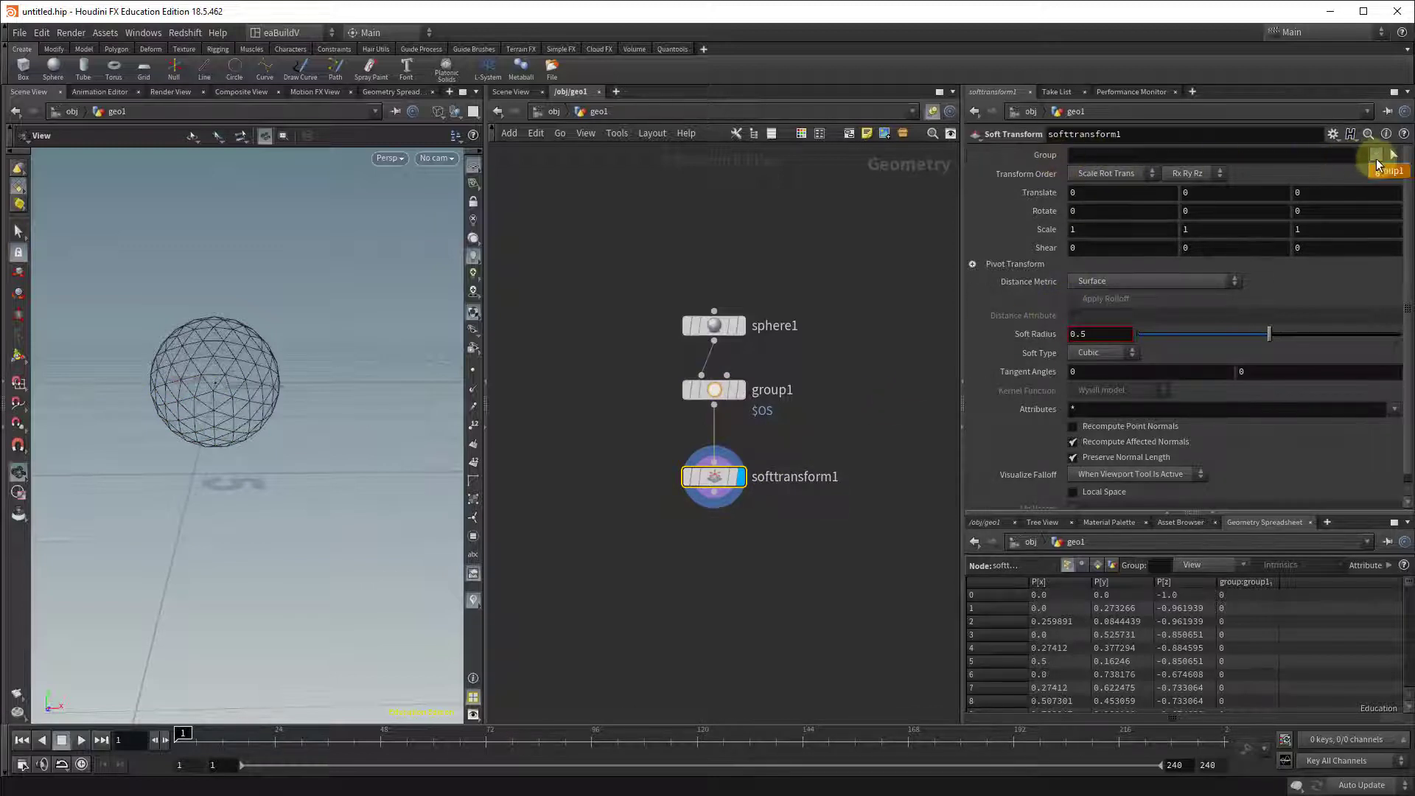
left_click(1378, 181)
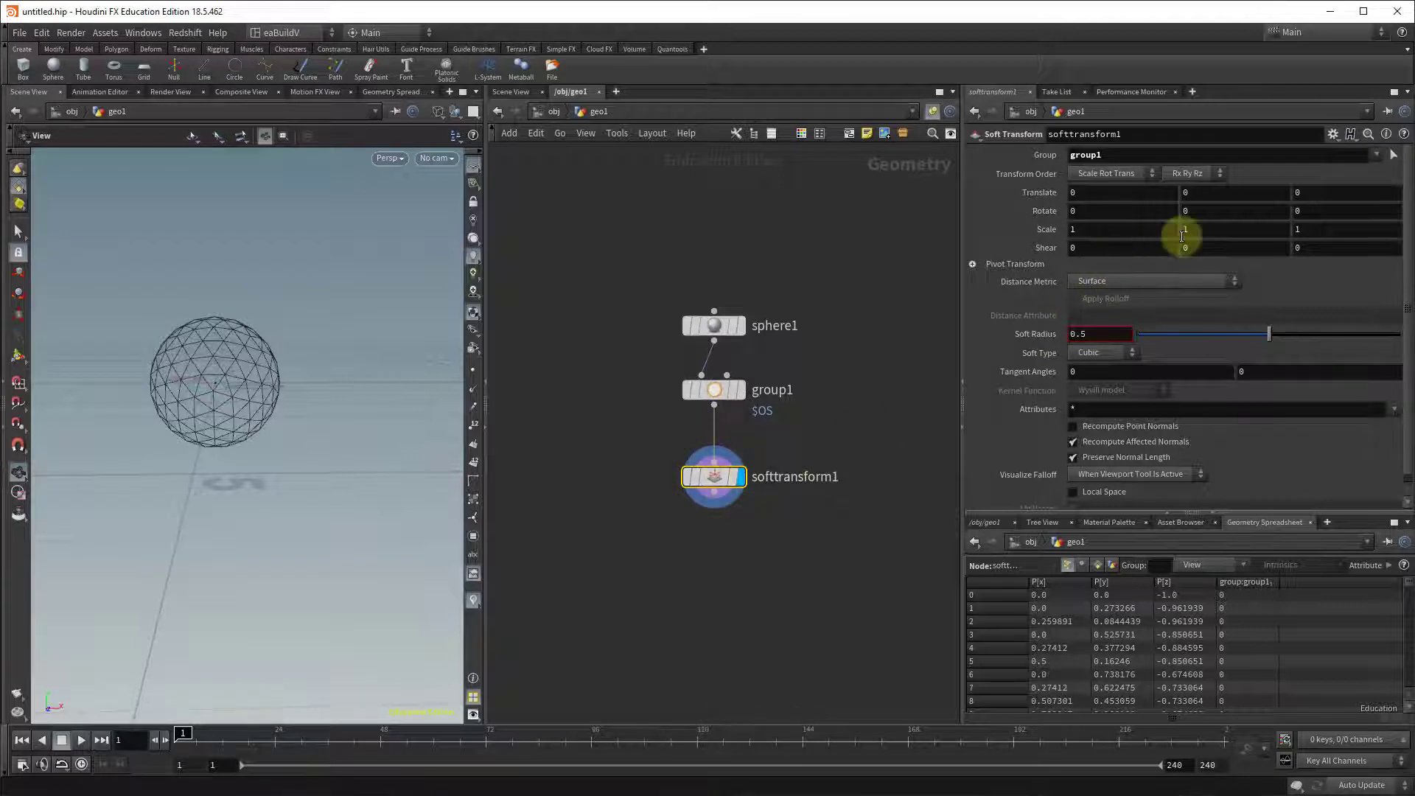
middle_click_drag(1181, 236, 1282, 229)
left_click_drag(373, 411, 328, 416)
key("Return")
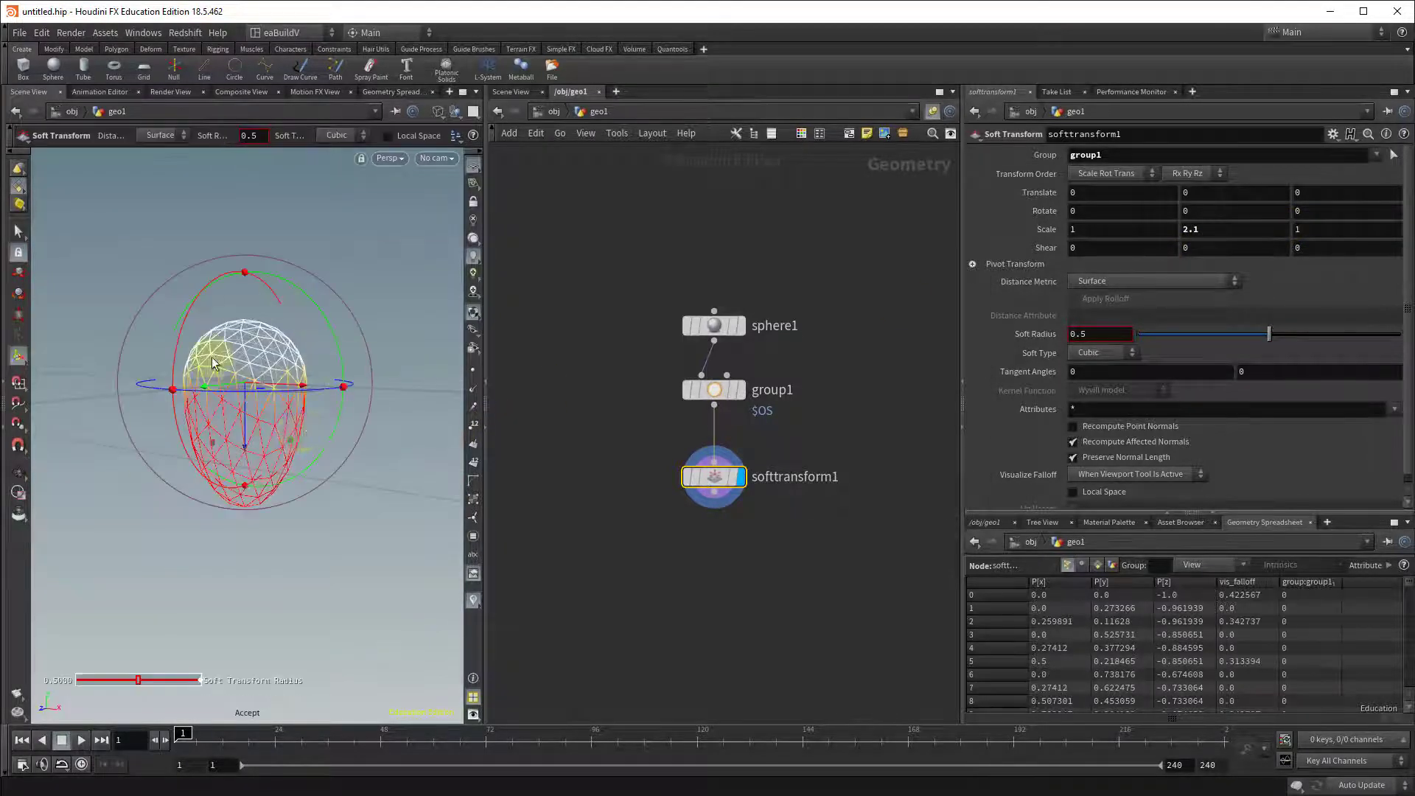
left_click_drag(320, 367, 316, 508)
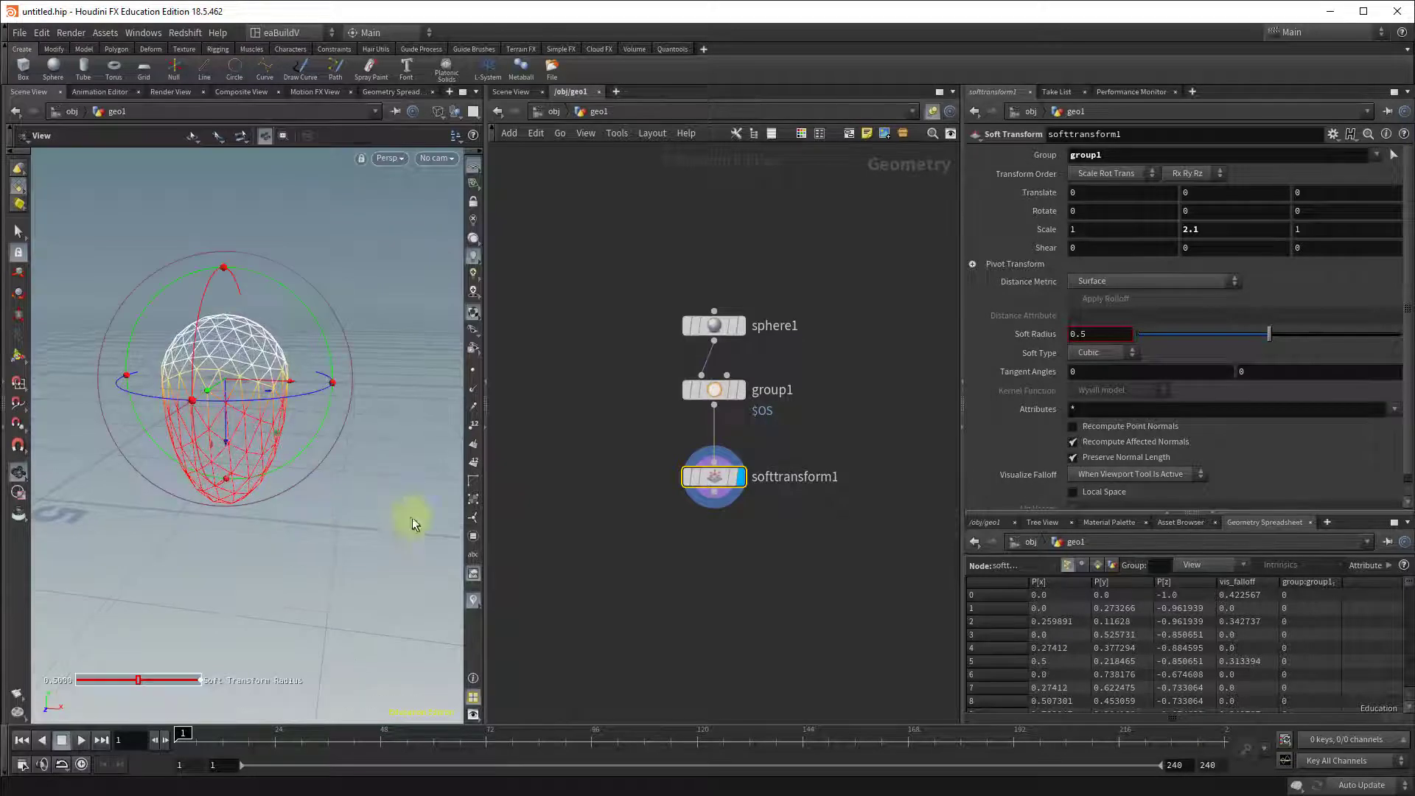
left_click(733, 496)
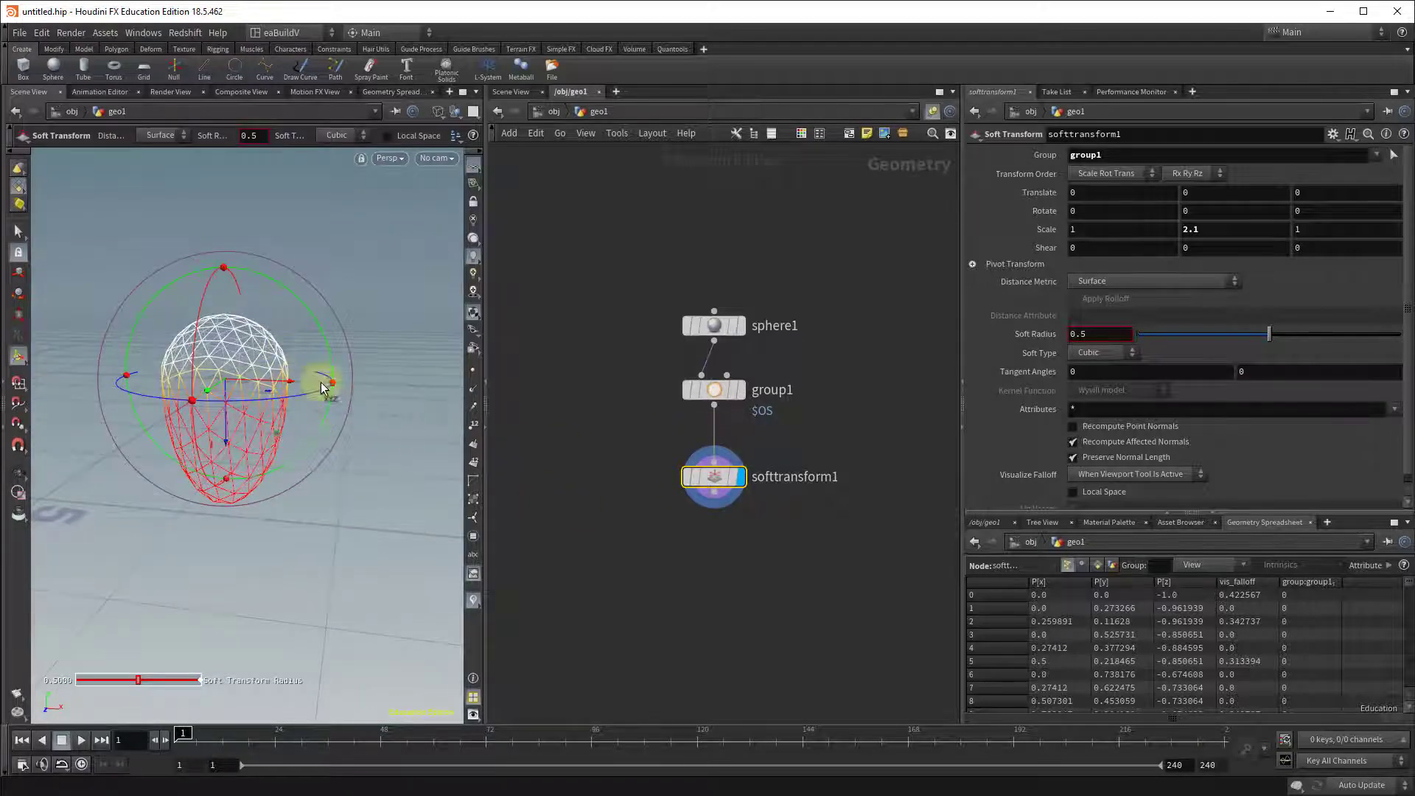
key("Escape")
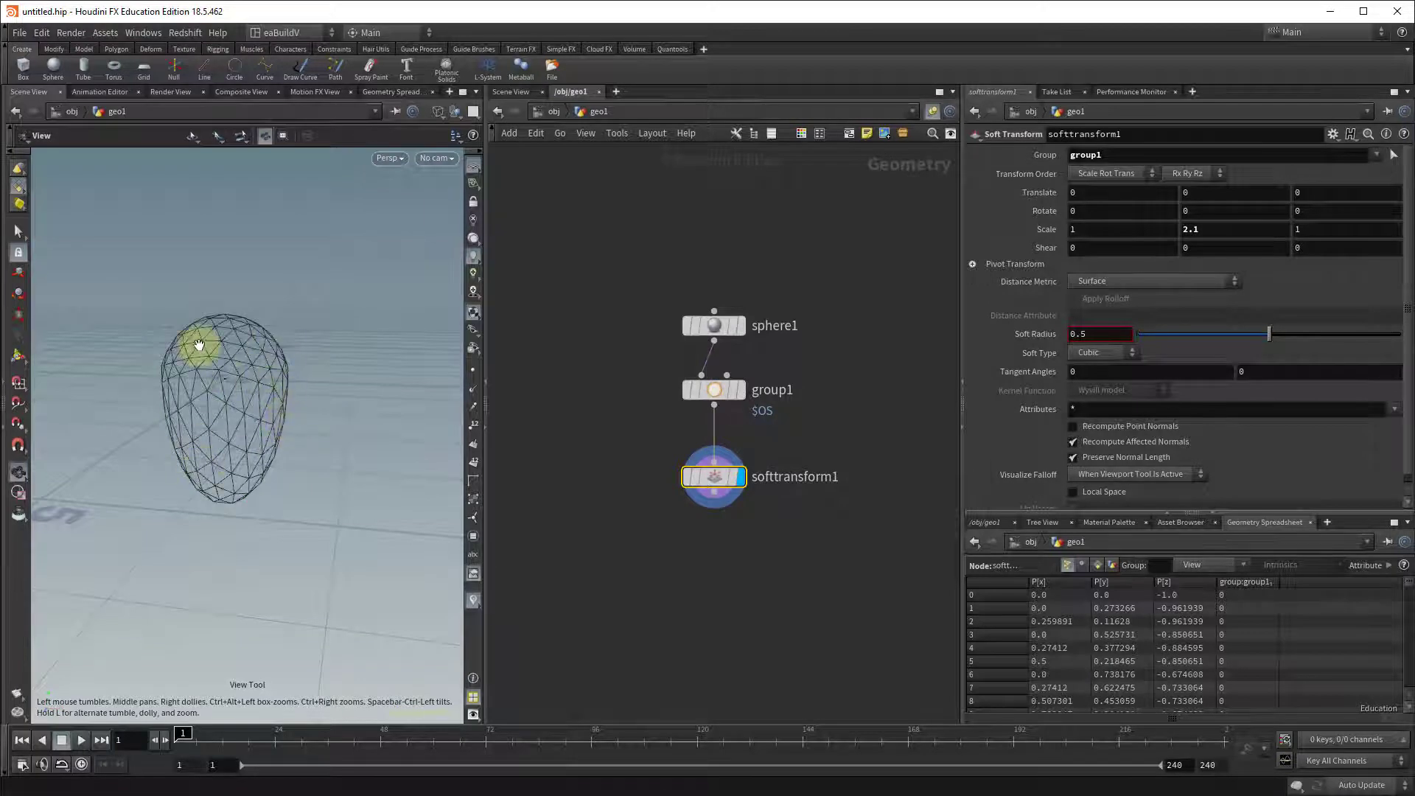
left_click_drag(302, 487, 297, 431)
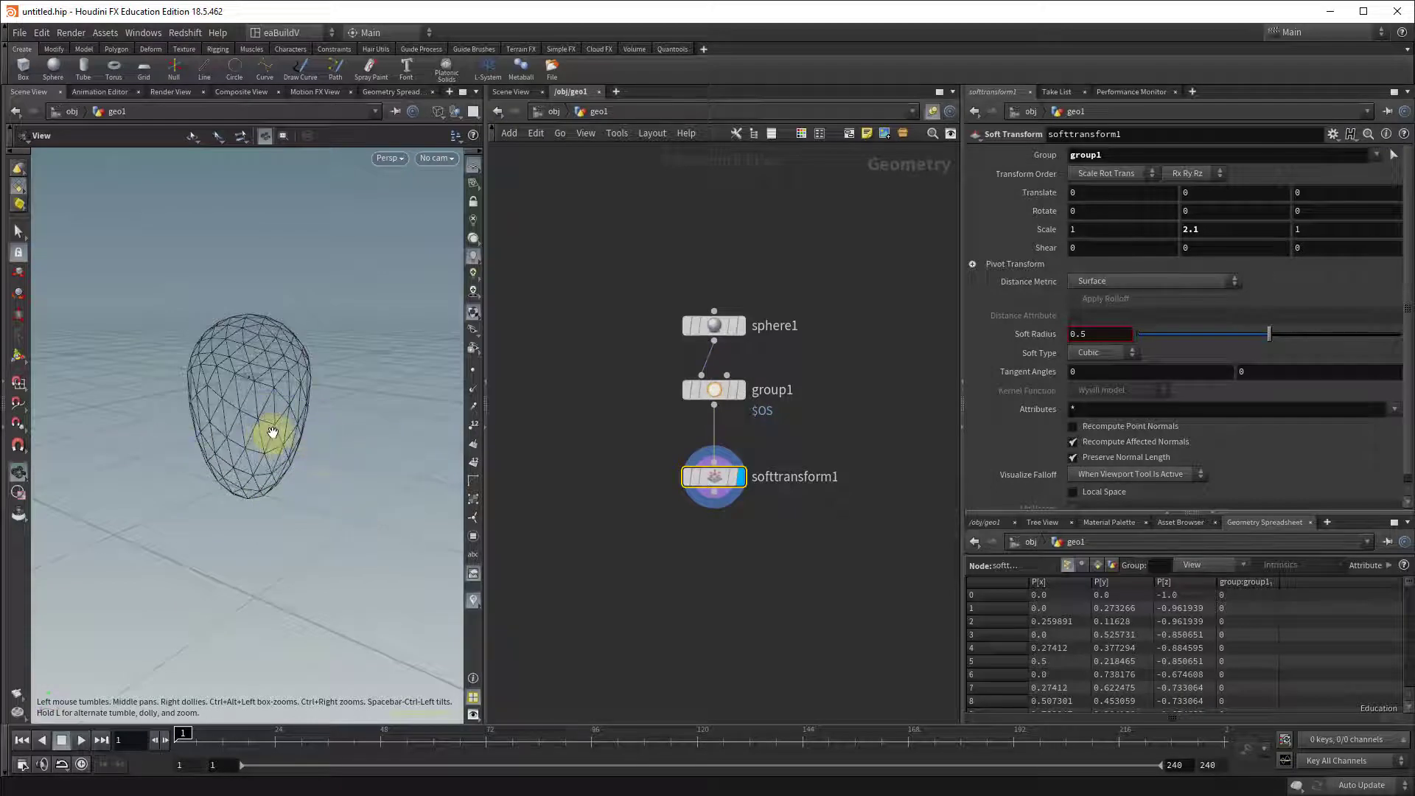
Switch the egg to shaded display, inspect its normals, then turn all normal displays off
mouse_move(698, 485)
key("w")
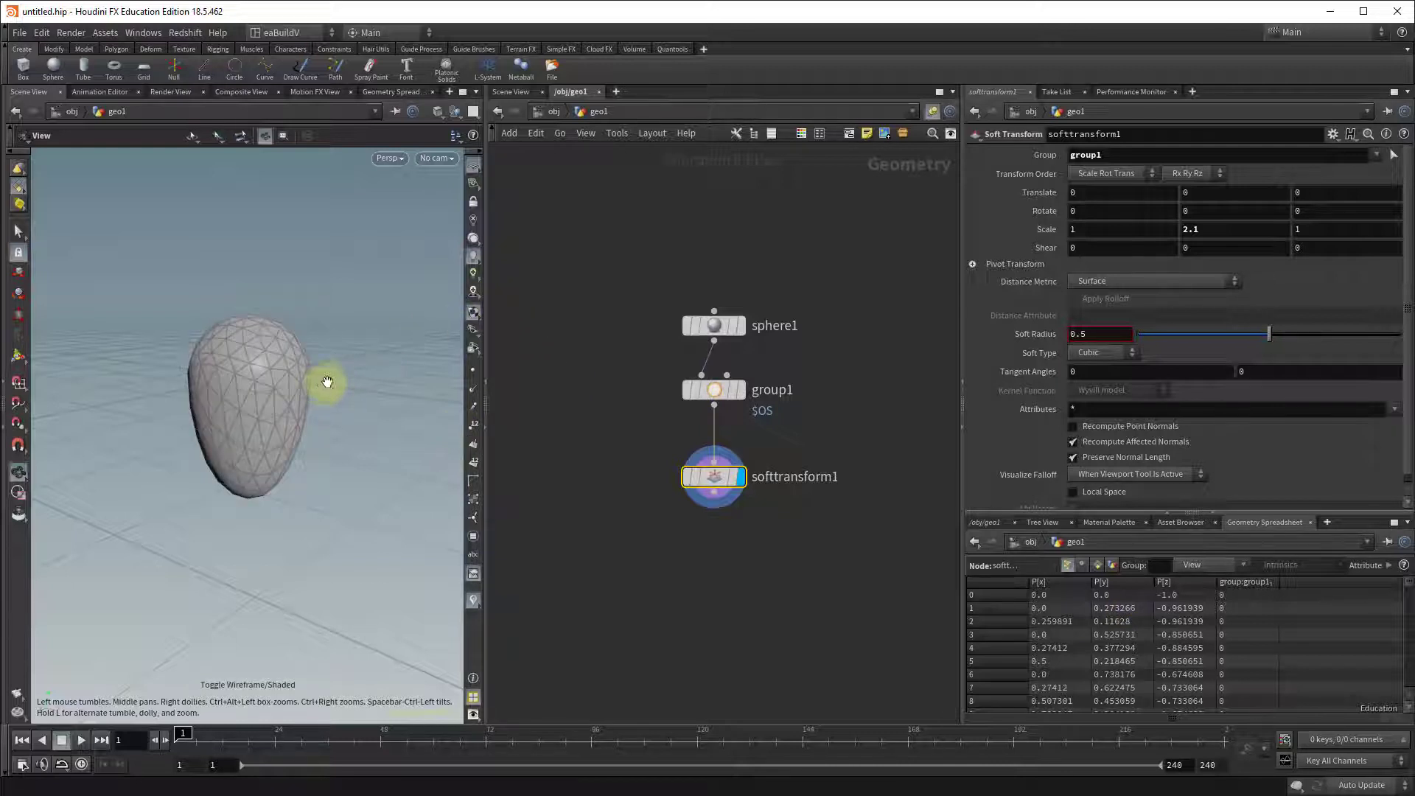
left_click(474, 387)
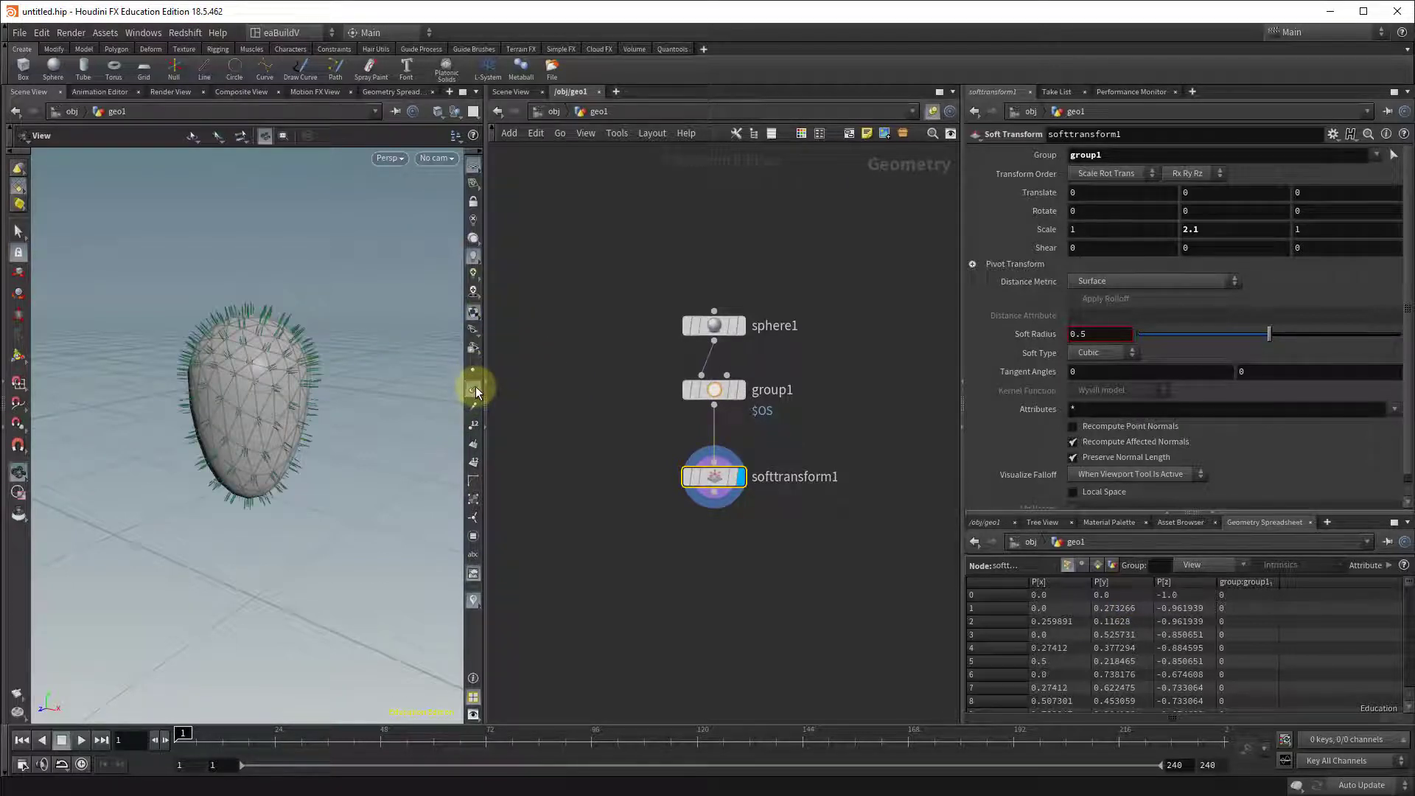
left_click(474, 394)
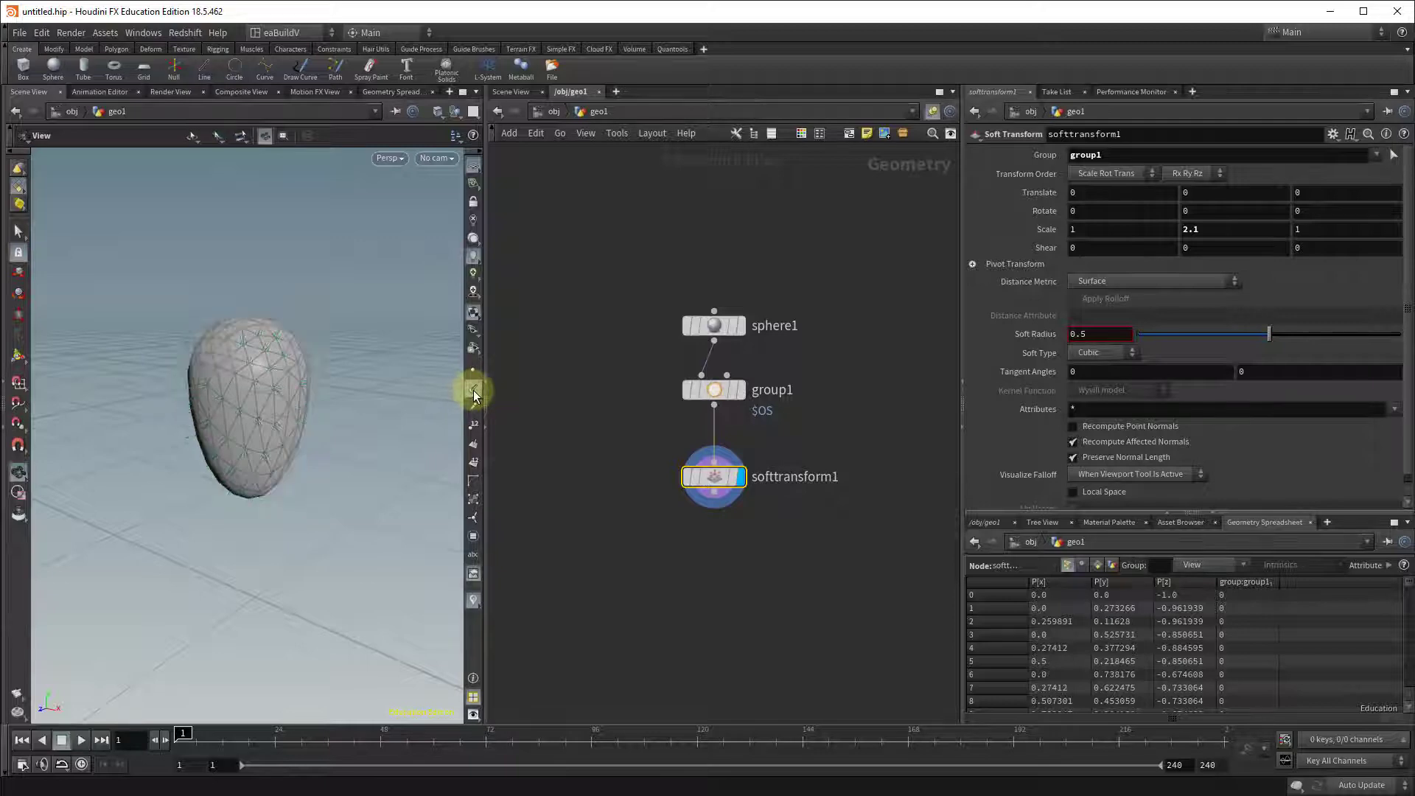
left_click(474, 393)
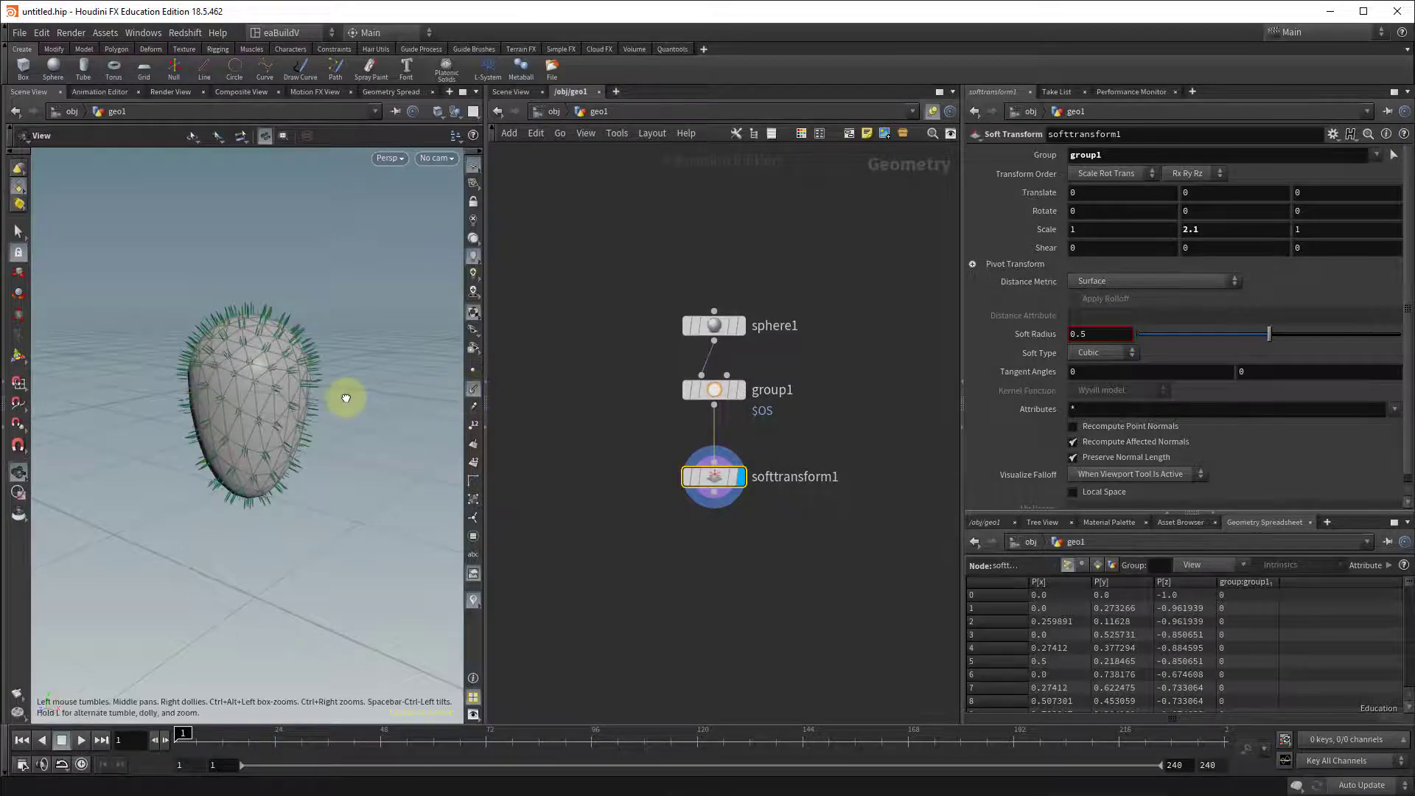
left_click_drag(347, 395, 325, 452)
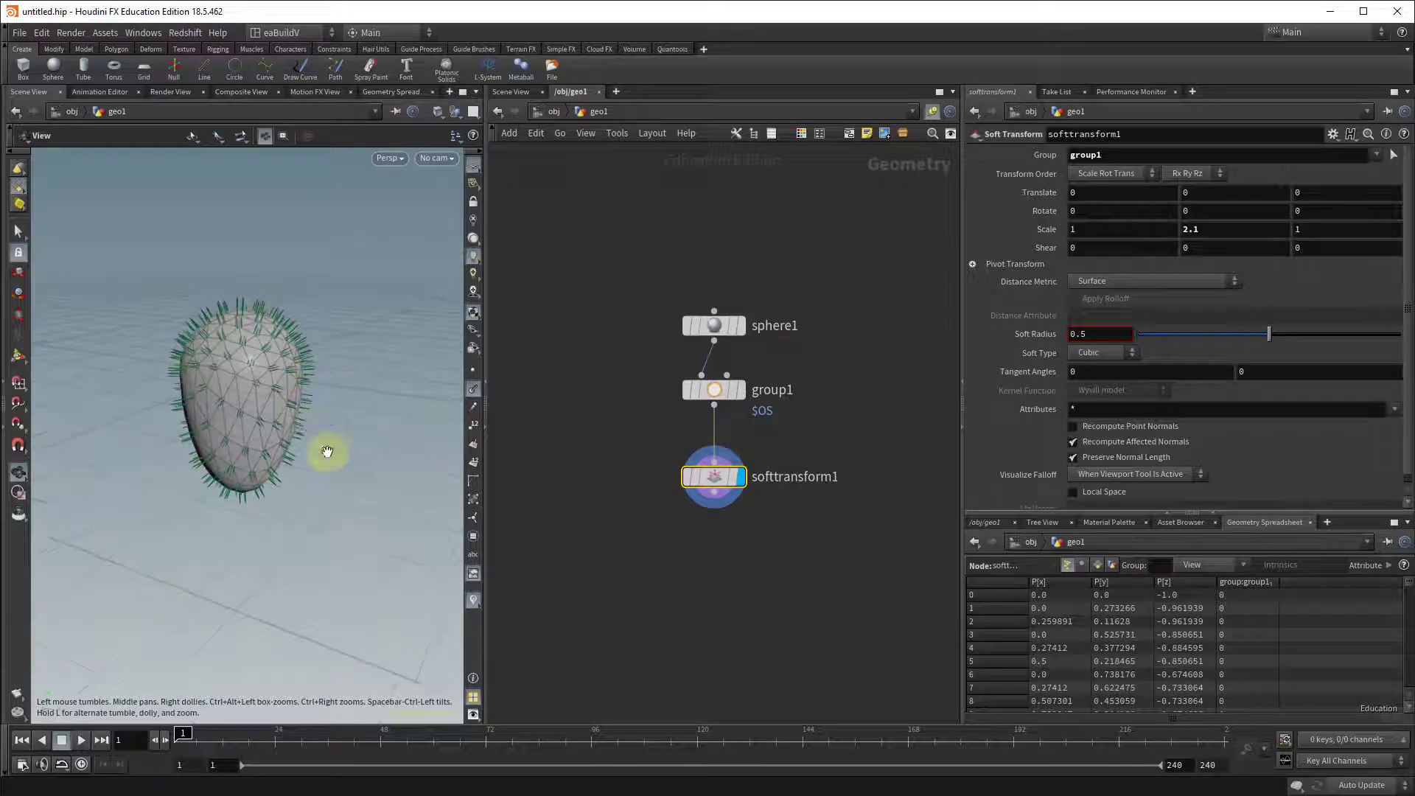
left_click(474, 449)
left_click_drag(294, 410, 338, 394)
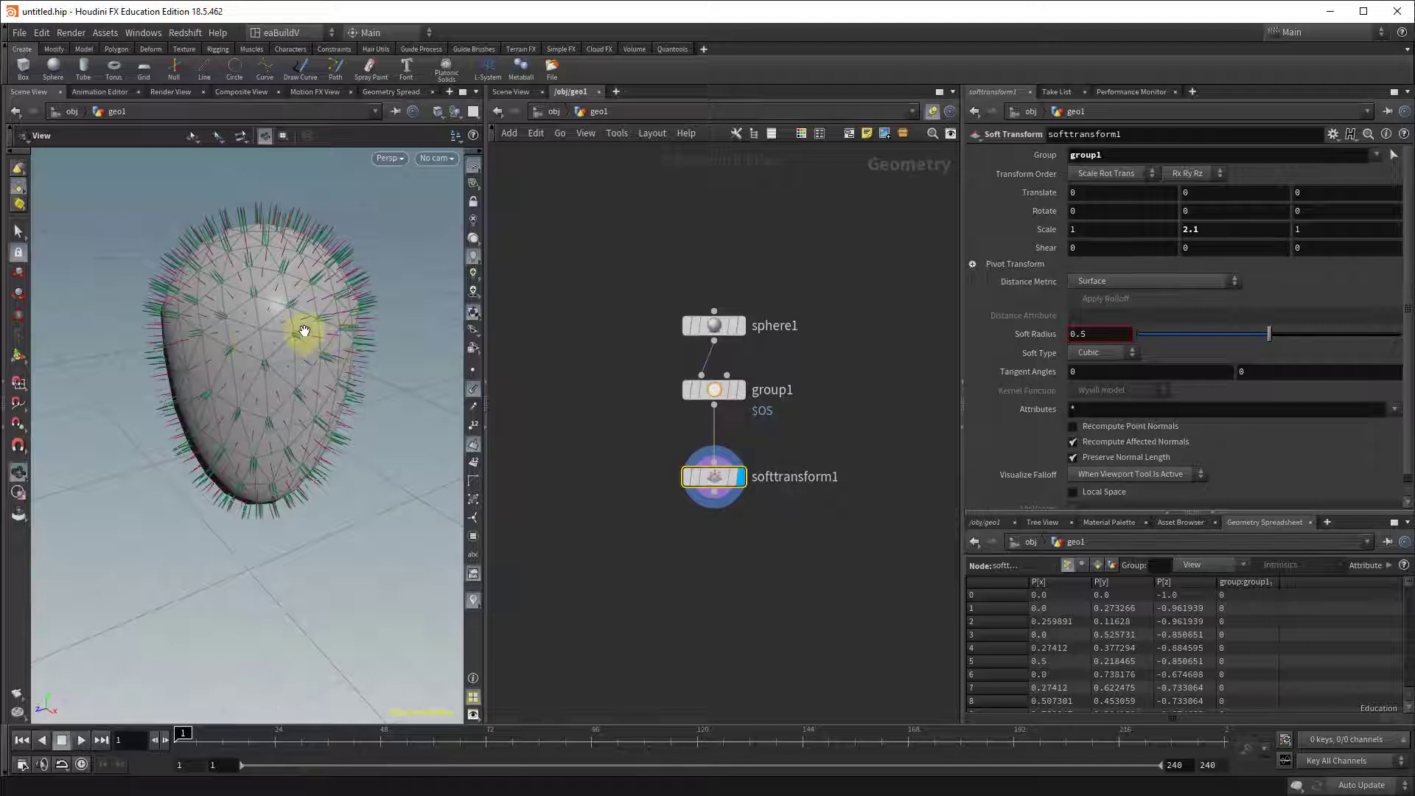
left_click(474, 388)
left_click(474, 442)
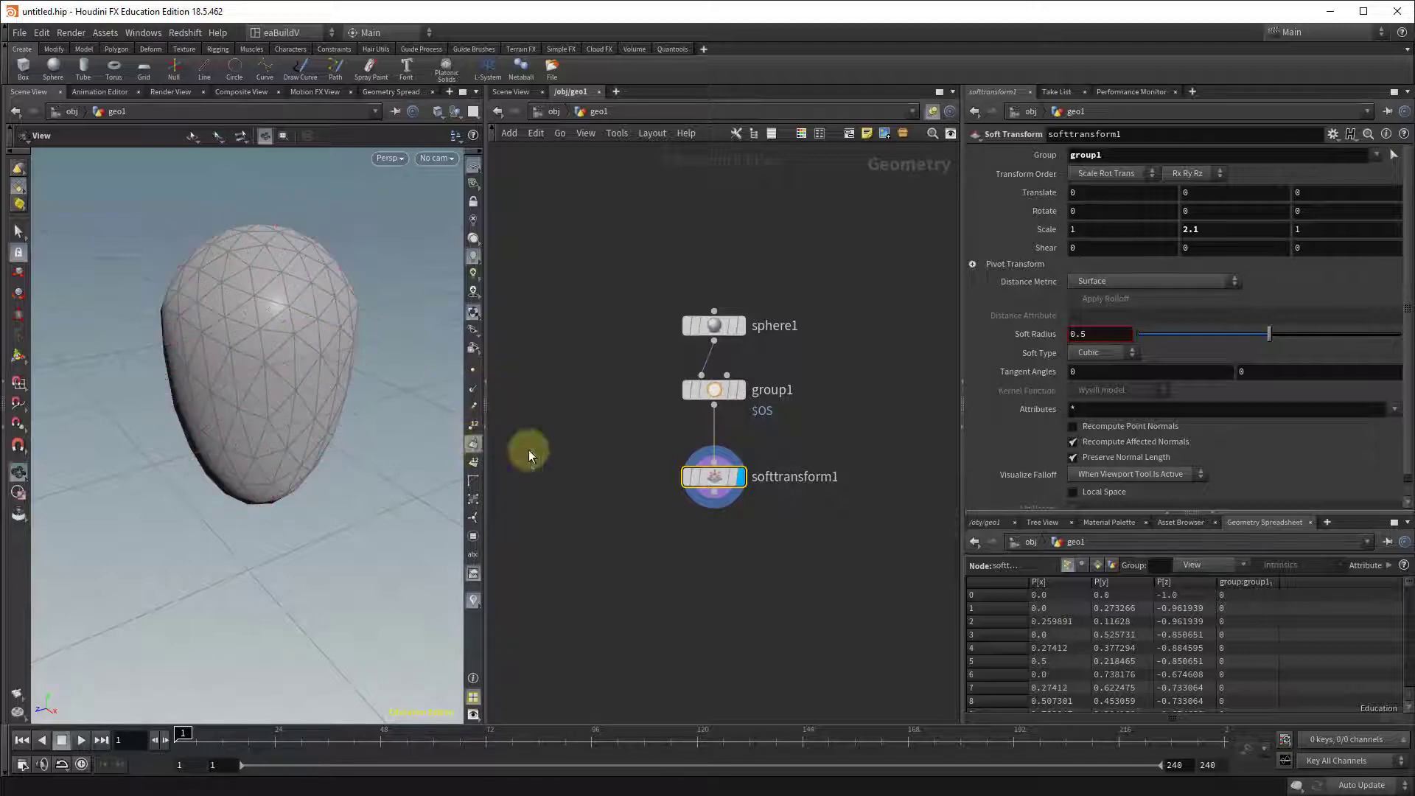
left_click(727, 574)
Add a normal1 node after softtransform1 computing normals on Points, and display it
key("Tab")
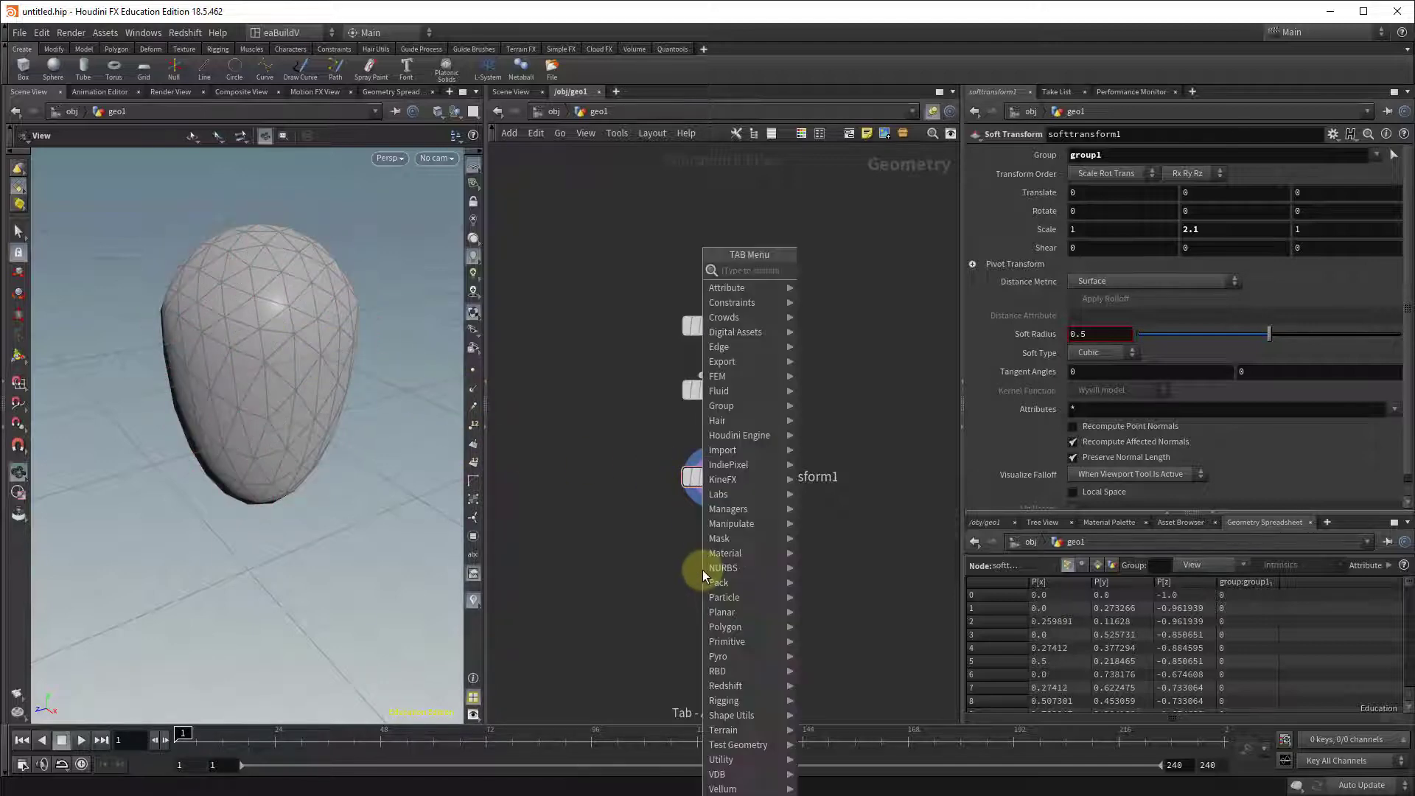
key("Return")
left_click(701, 569)
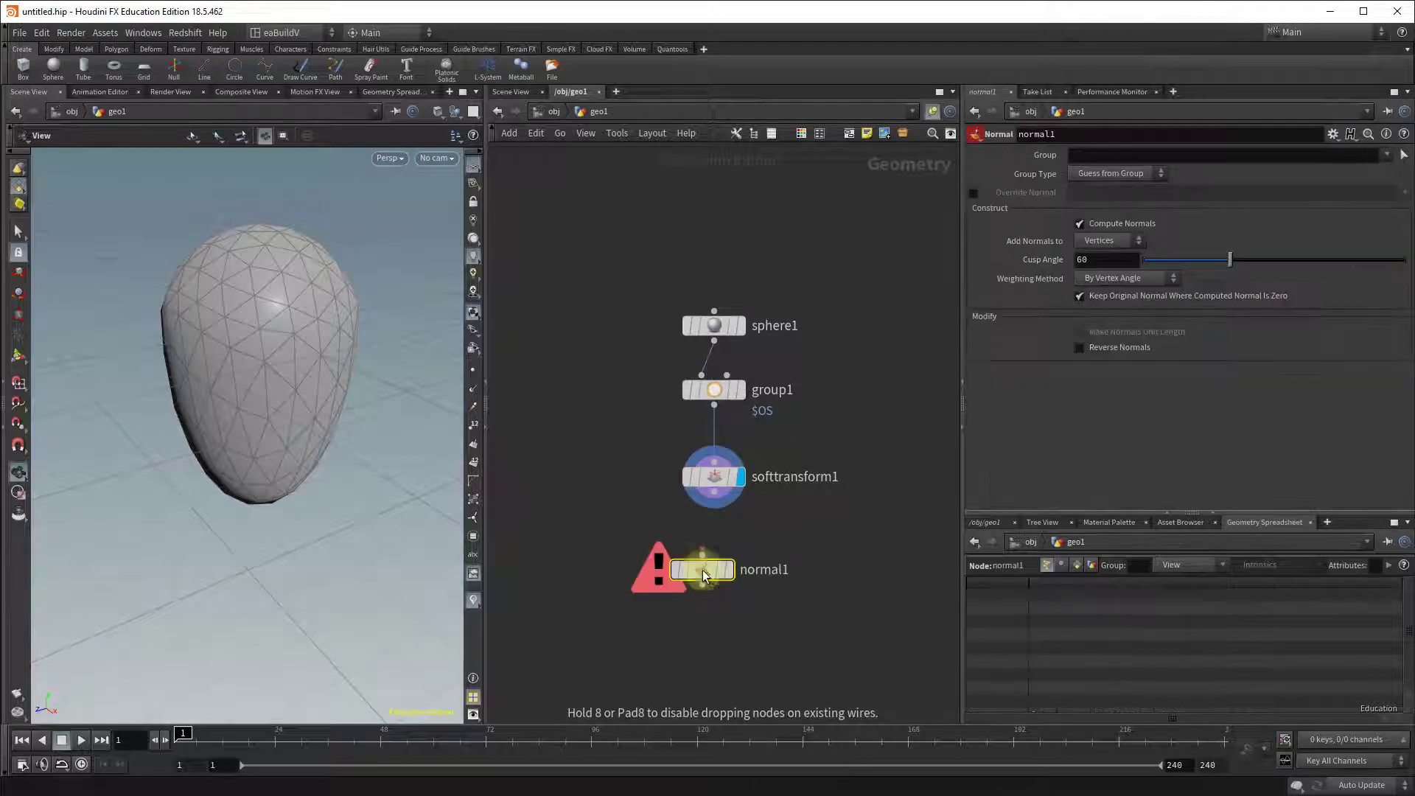
left_click_drag(715, 510, 709, 571)
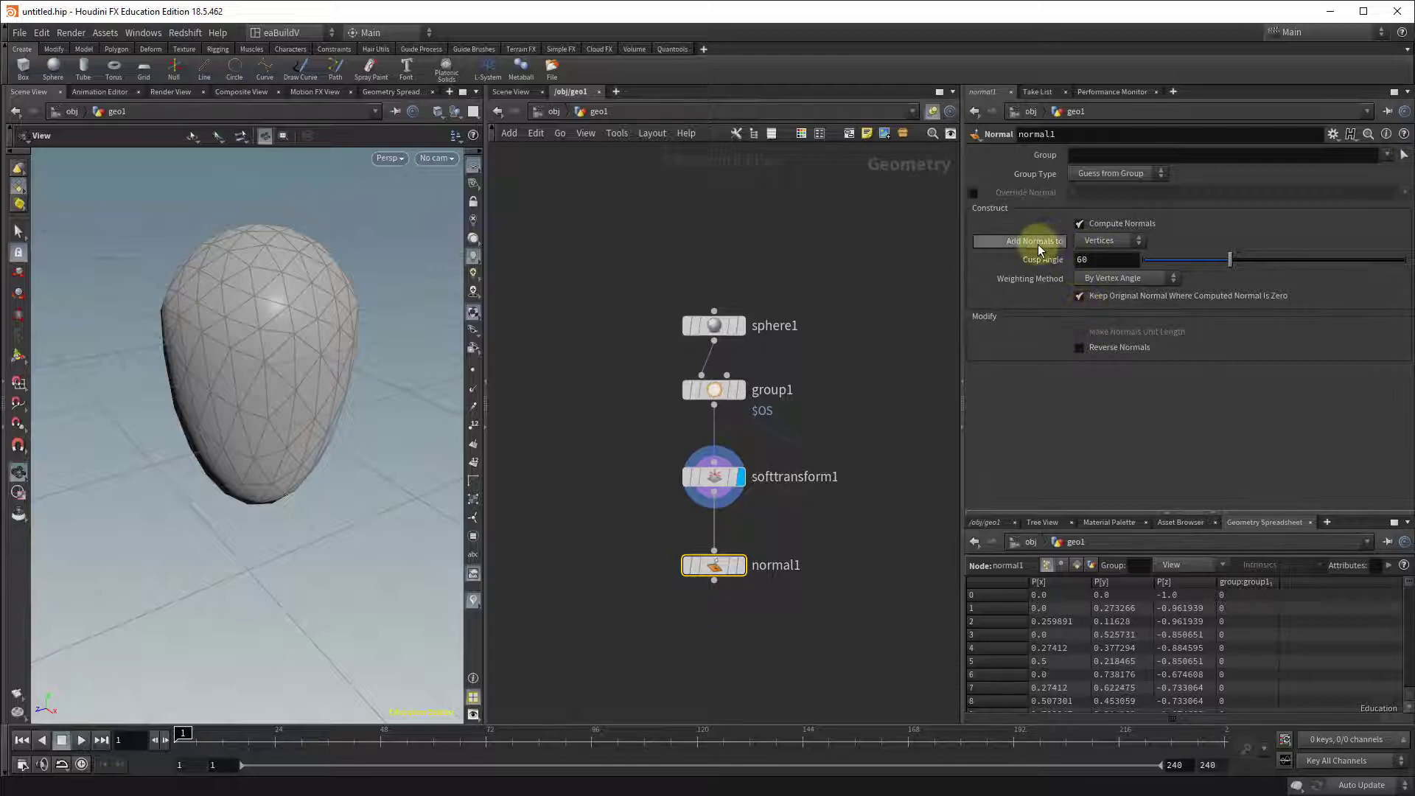
left_click(1120, 240)
left_click(1109, 253)
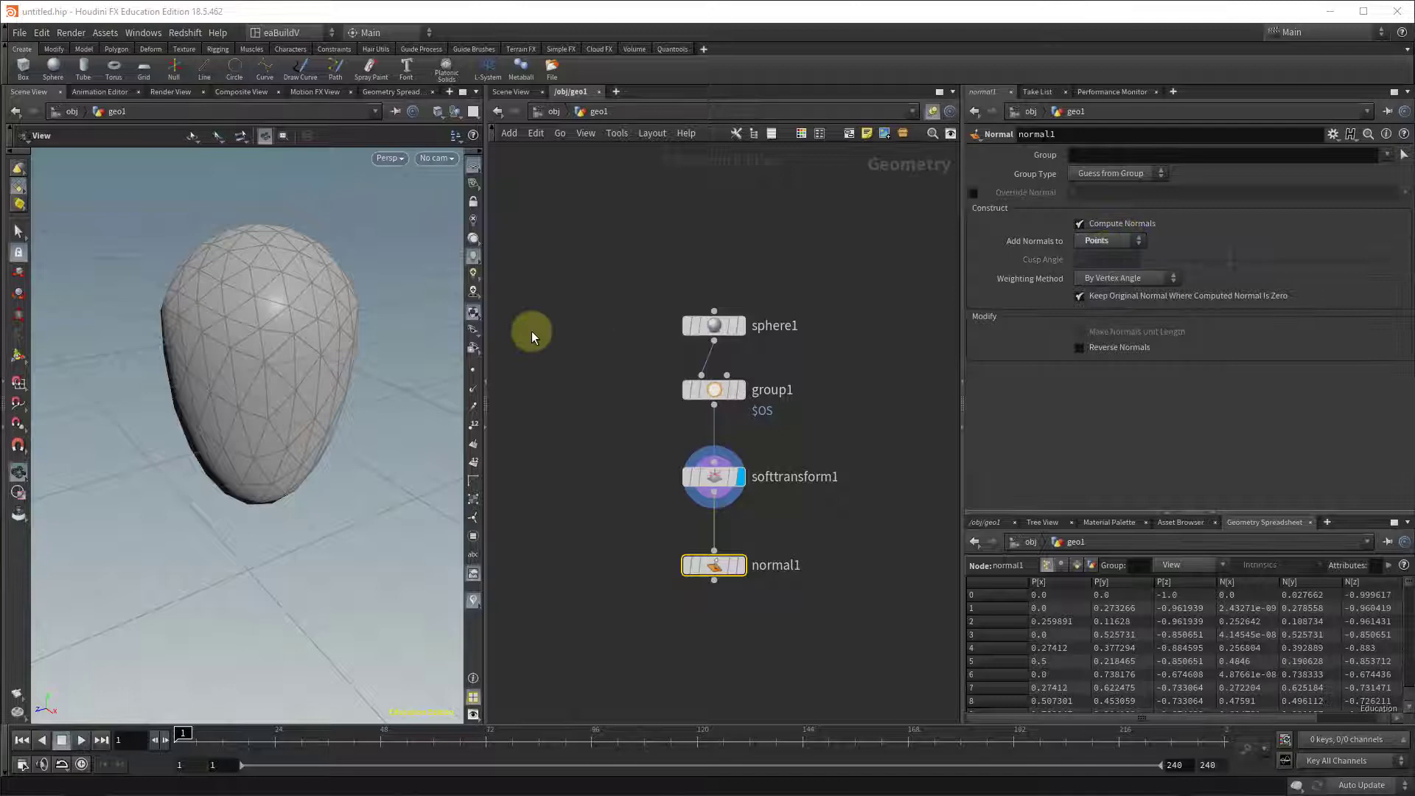
left_click(739, 566)
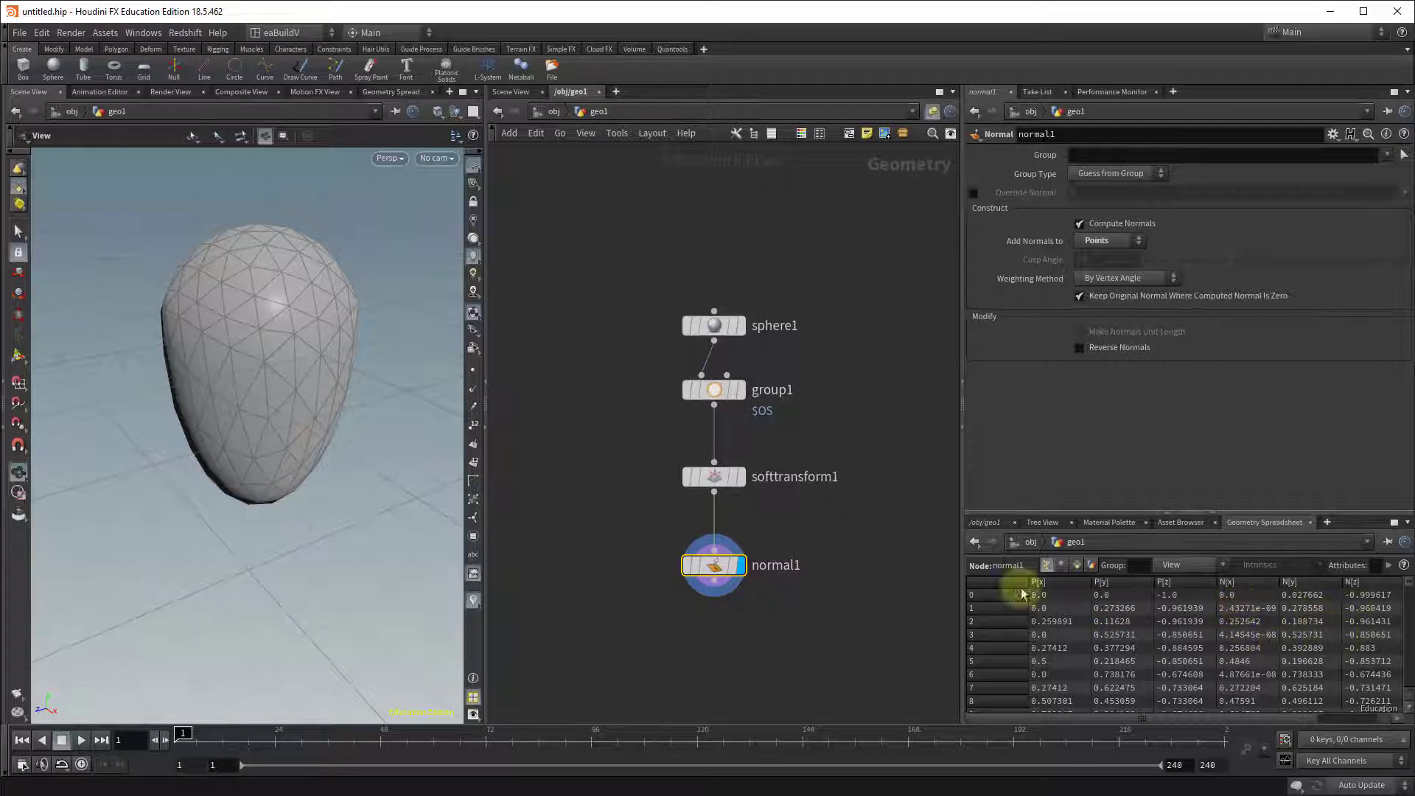
Show the computed point normals on the egg and inspect them
left_click(480, 387)
left_click_drag(263, 308, 227, 306)
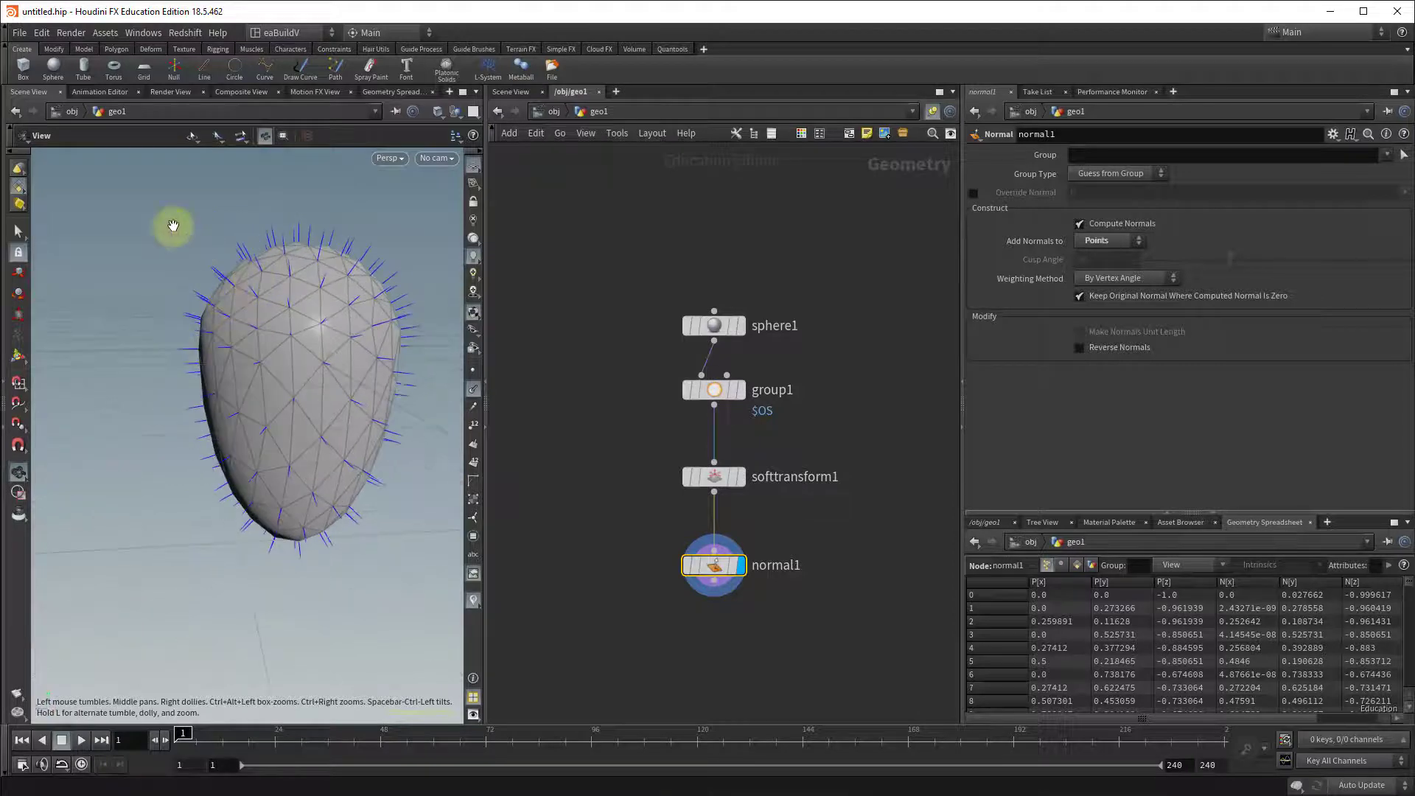
left_click_drag(322, 270, 330, 322)
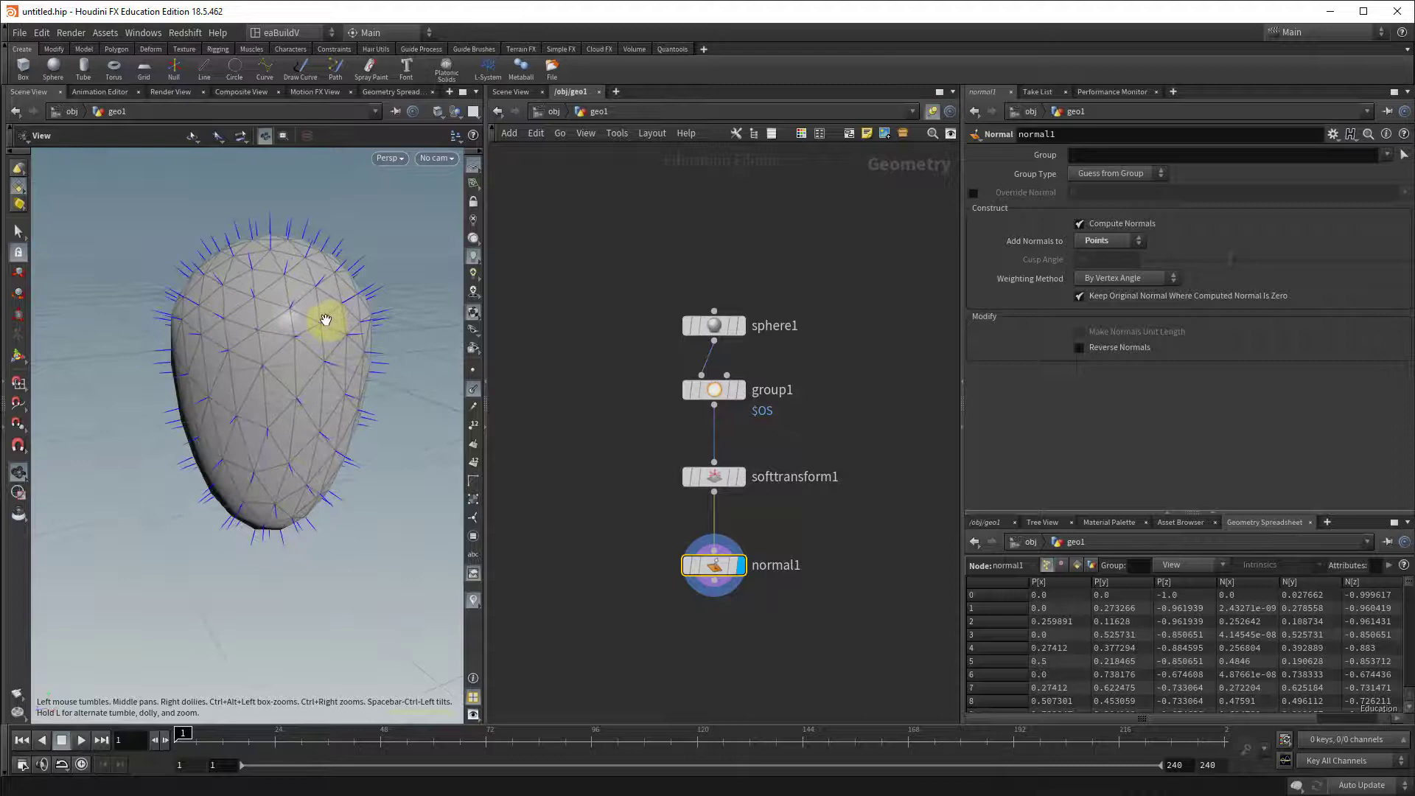
mouse_move(724, 569)
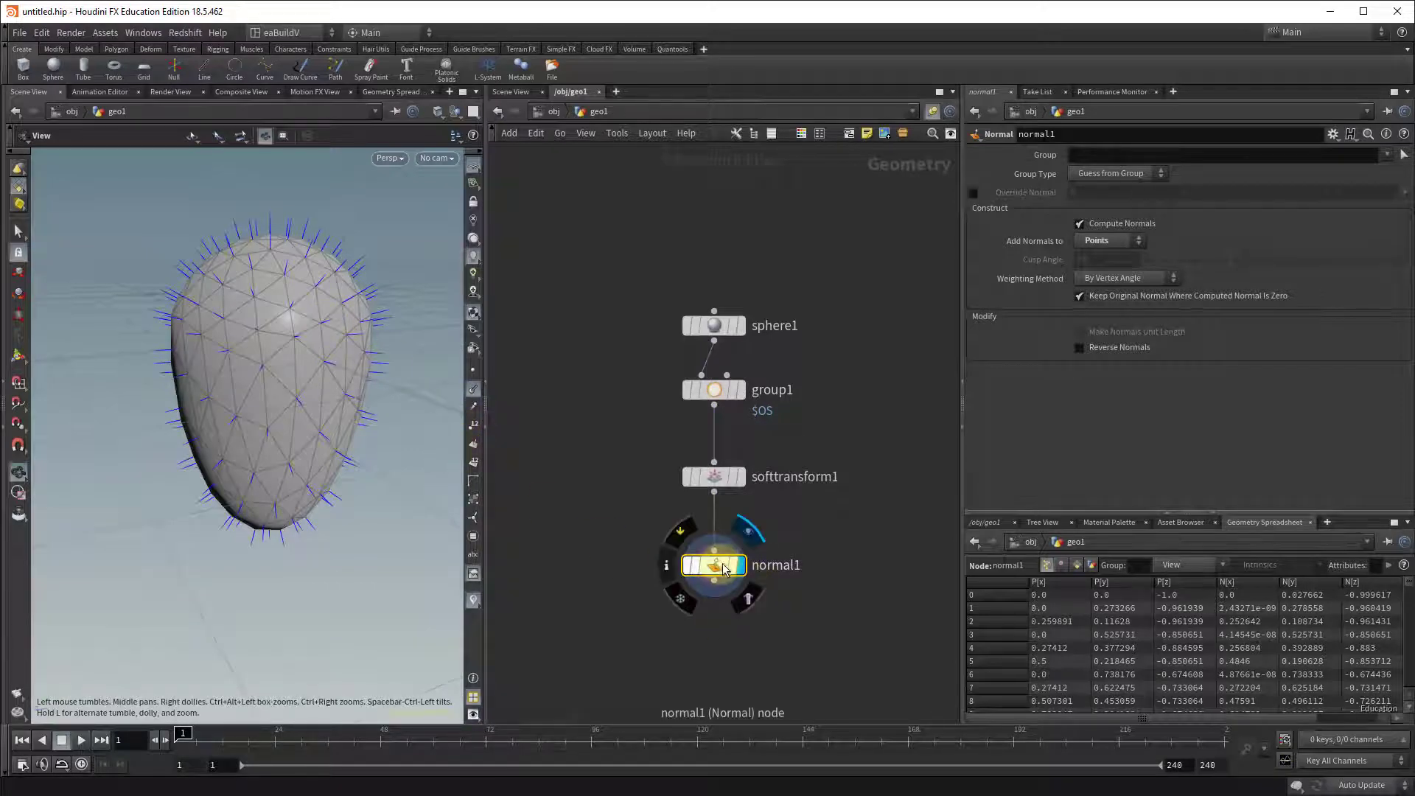
left_click_drag(707, 568, 705, 555)
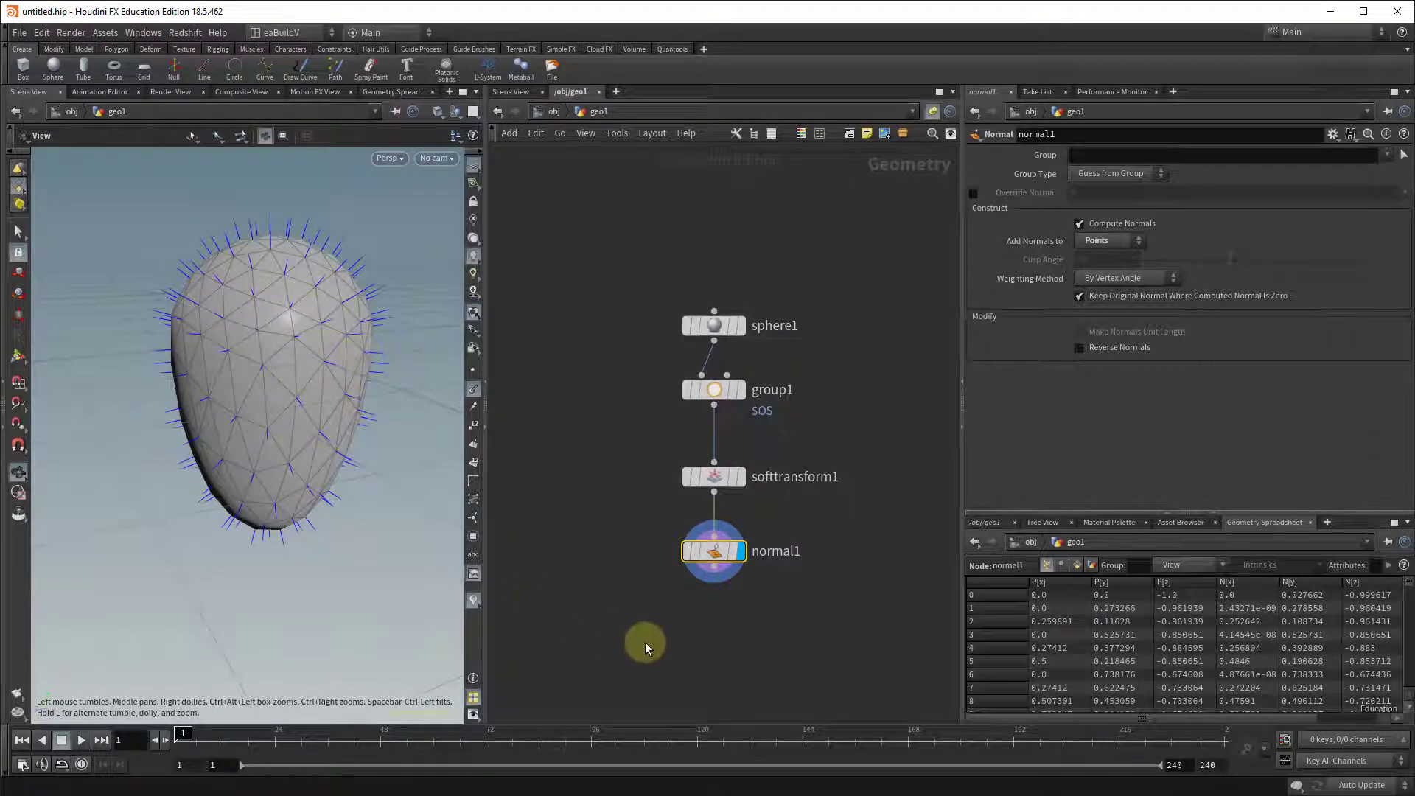
Add a scatter1 node fed by normal1 and display the scattered points
middle_click_drag(644, 643, 661, 553)
key("Tab")
type("sc")
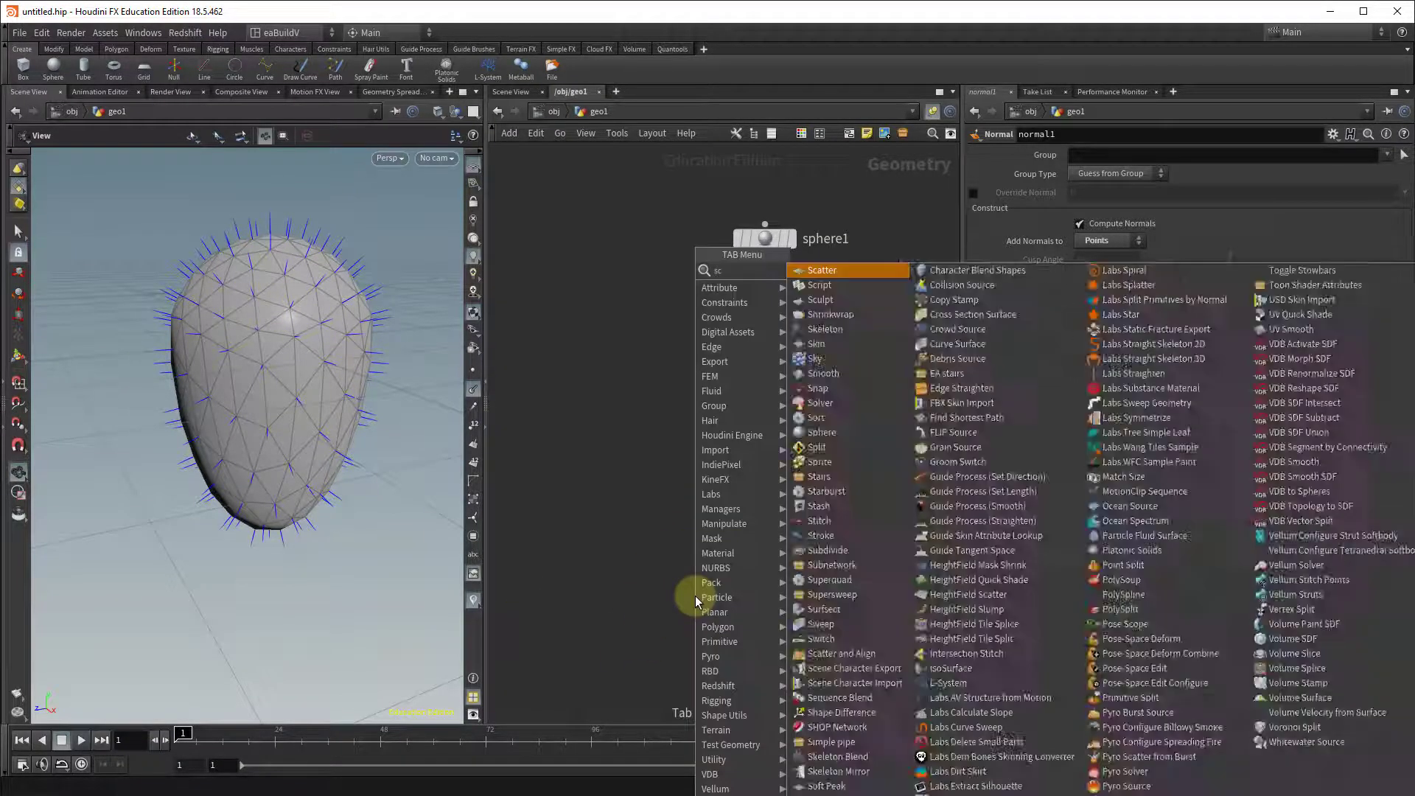
type("att")
key("Return")
left_click(697, 593)
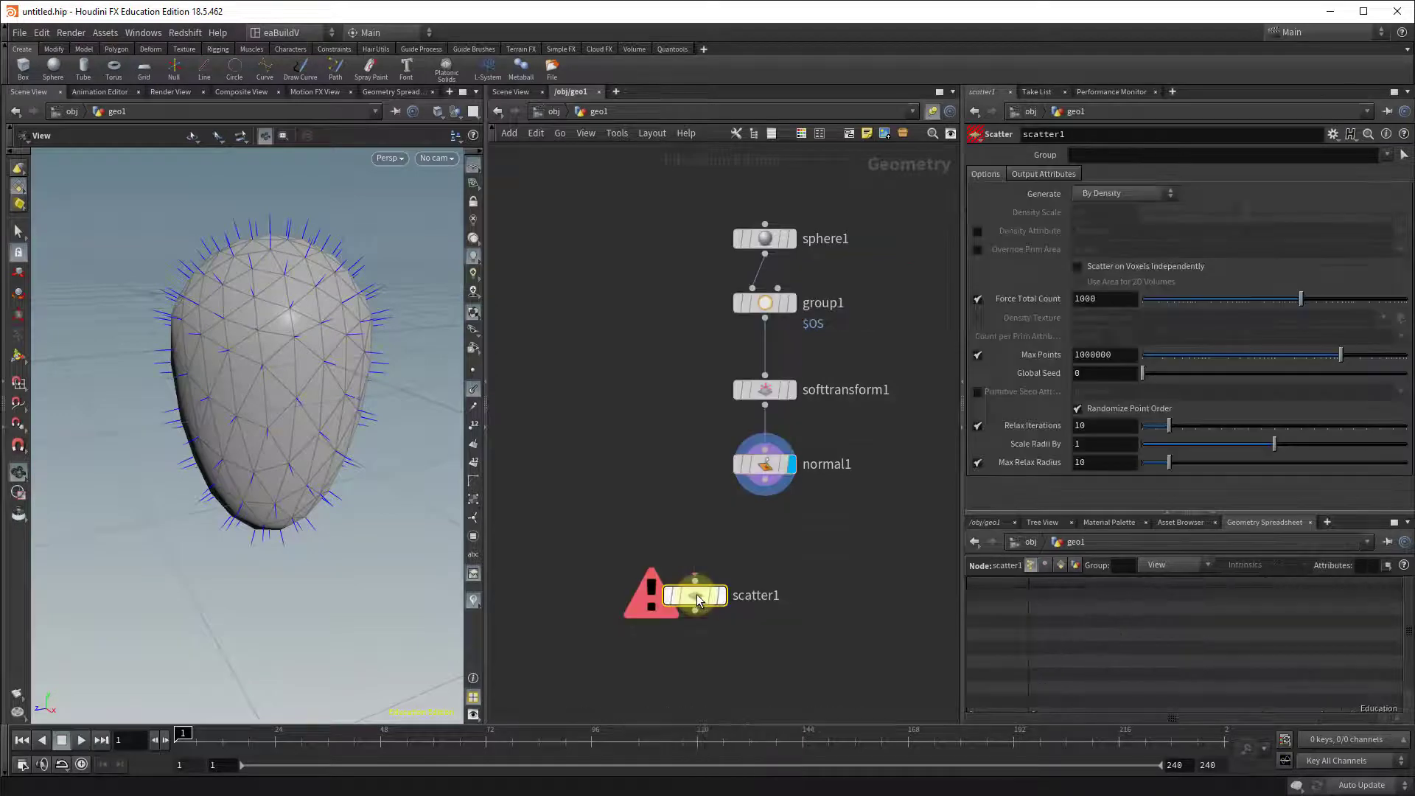
left_click_drag(696, 594, 740, 560)
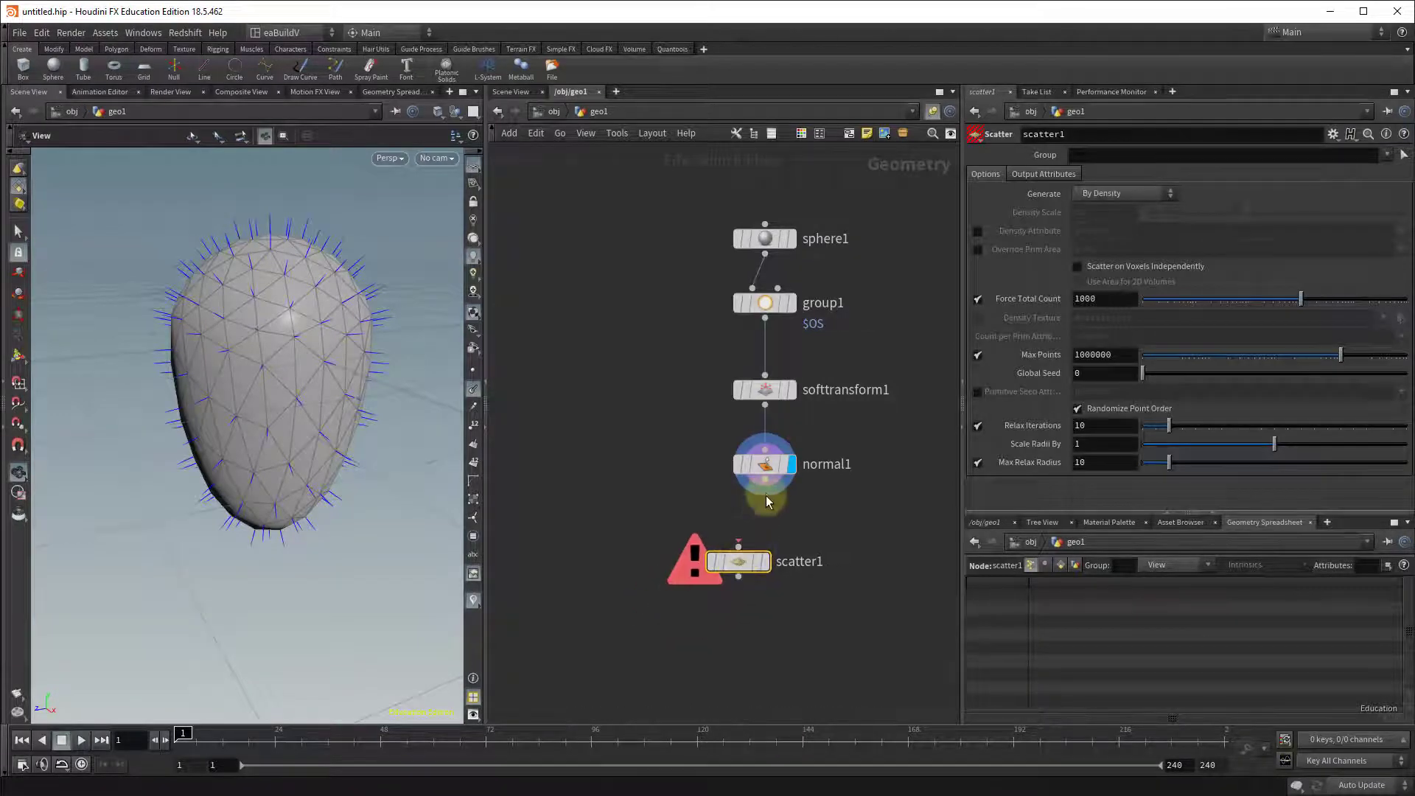
left_click_drag(766, 501, 738, 546)
left_click(765, 562)
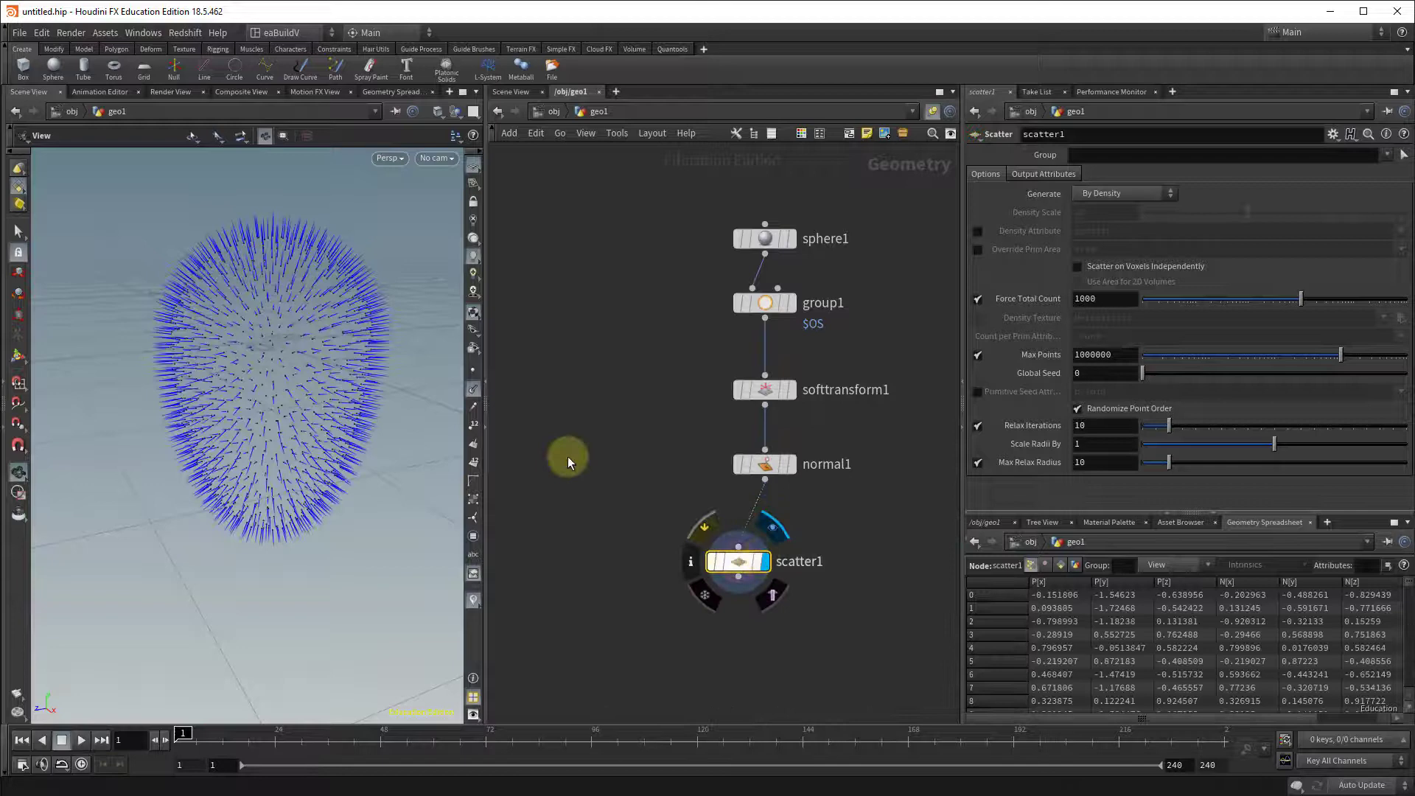
Hide the normal lines and lower the Force Total Count to 195 points
left_click(473, 387)
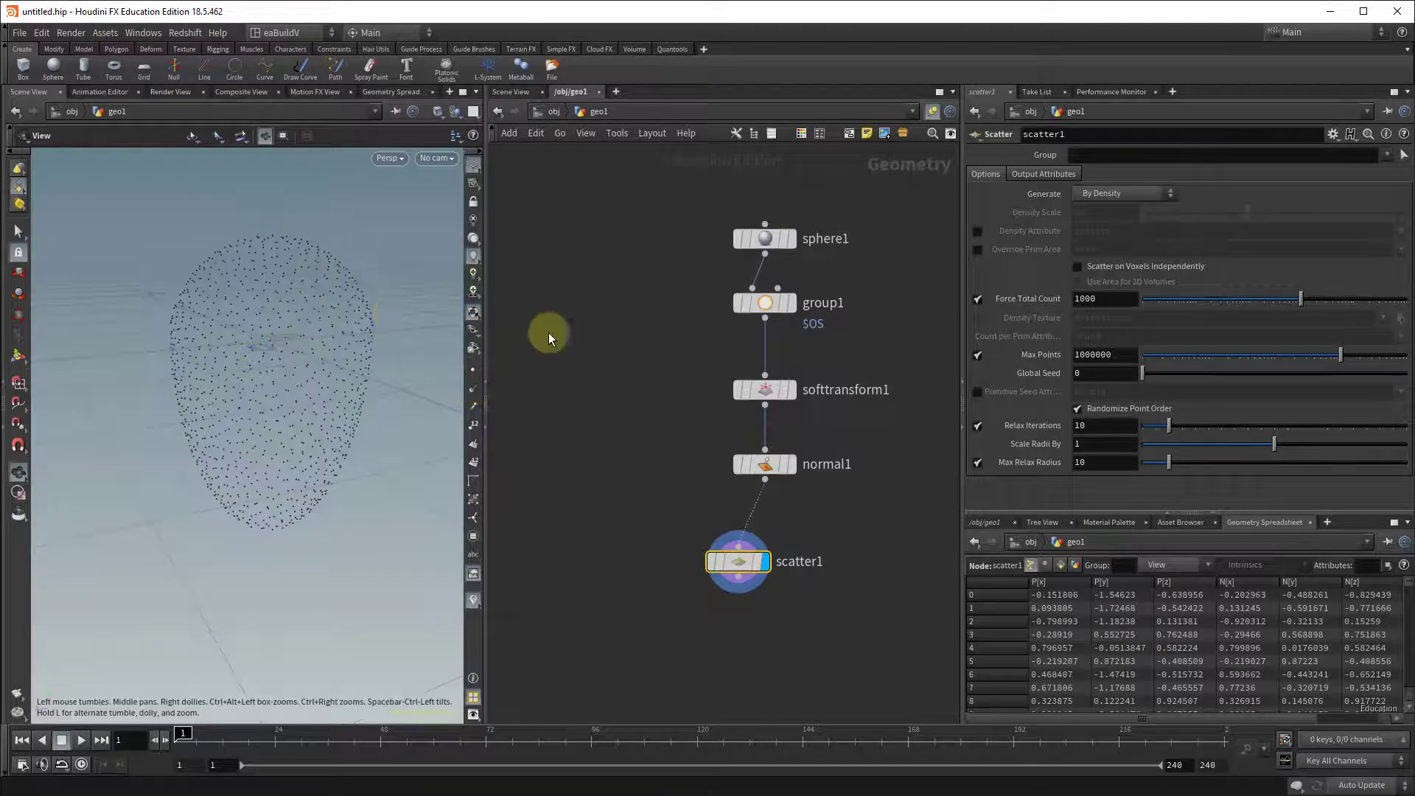
left_click_drag(1293, 295, 1262, 295)
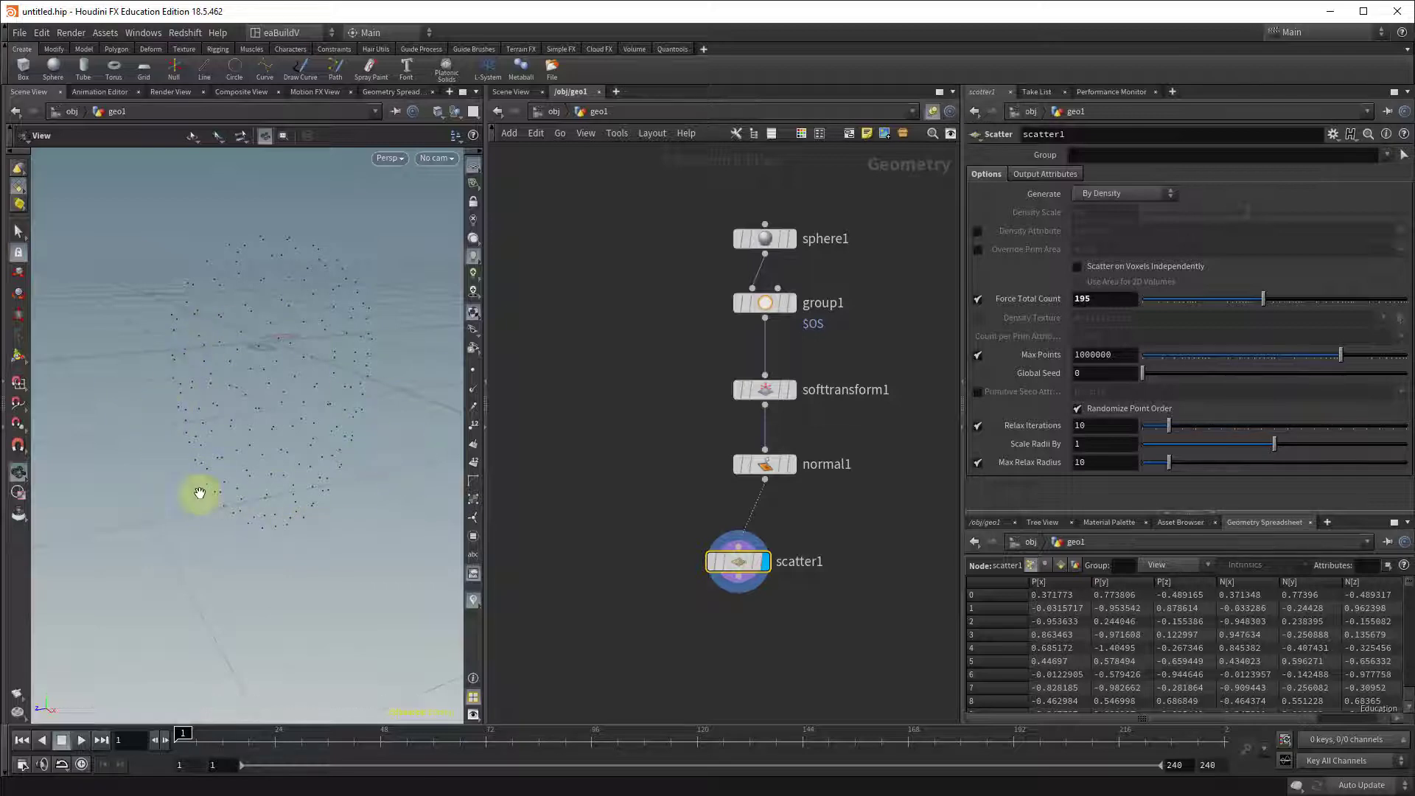
mouse_move(722, 564)
middle_click_drag(683, 620, 754, 610)
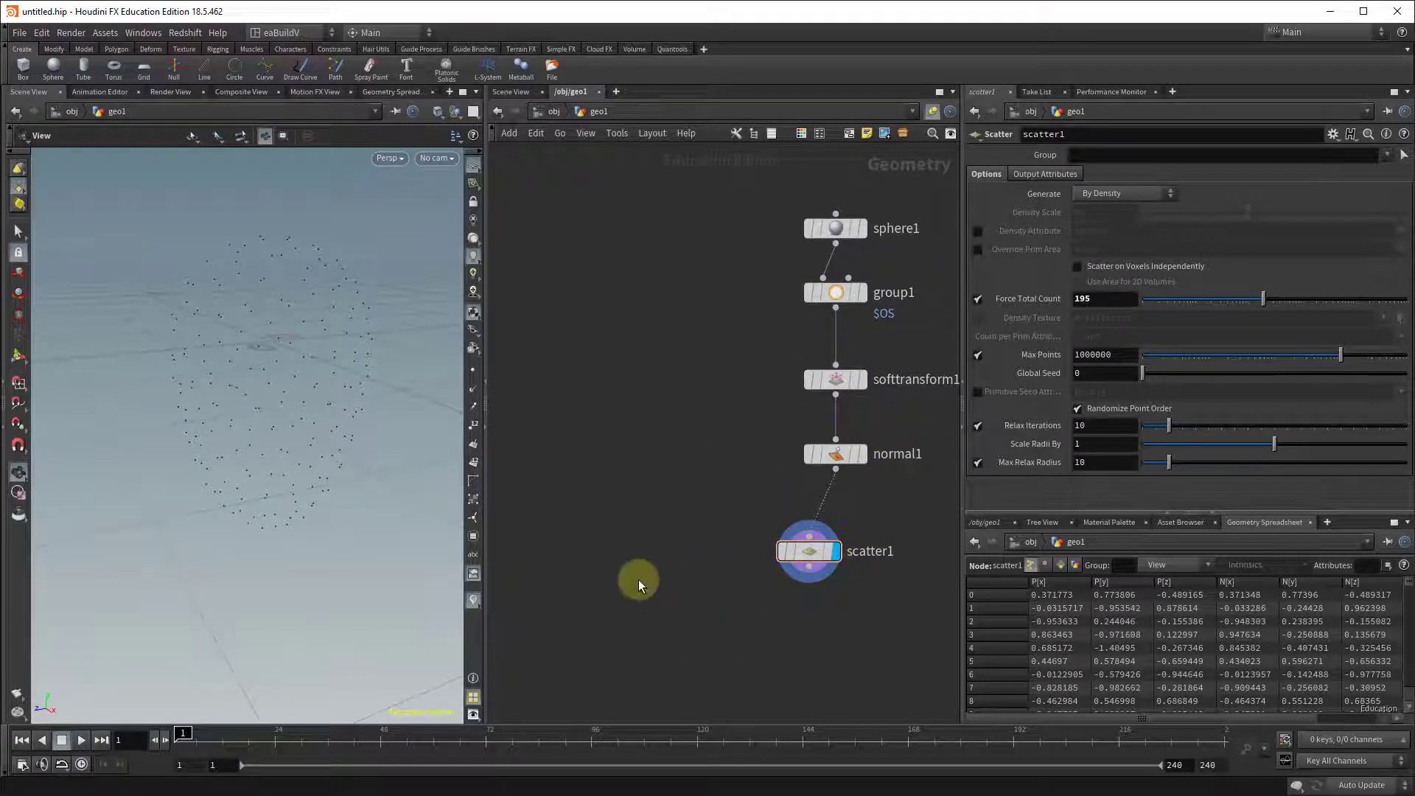
Add a standalone tube1 node beside the chain and display it
key("Tab")
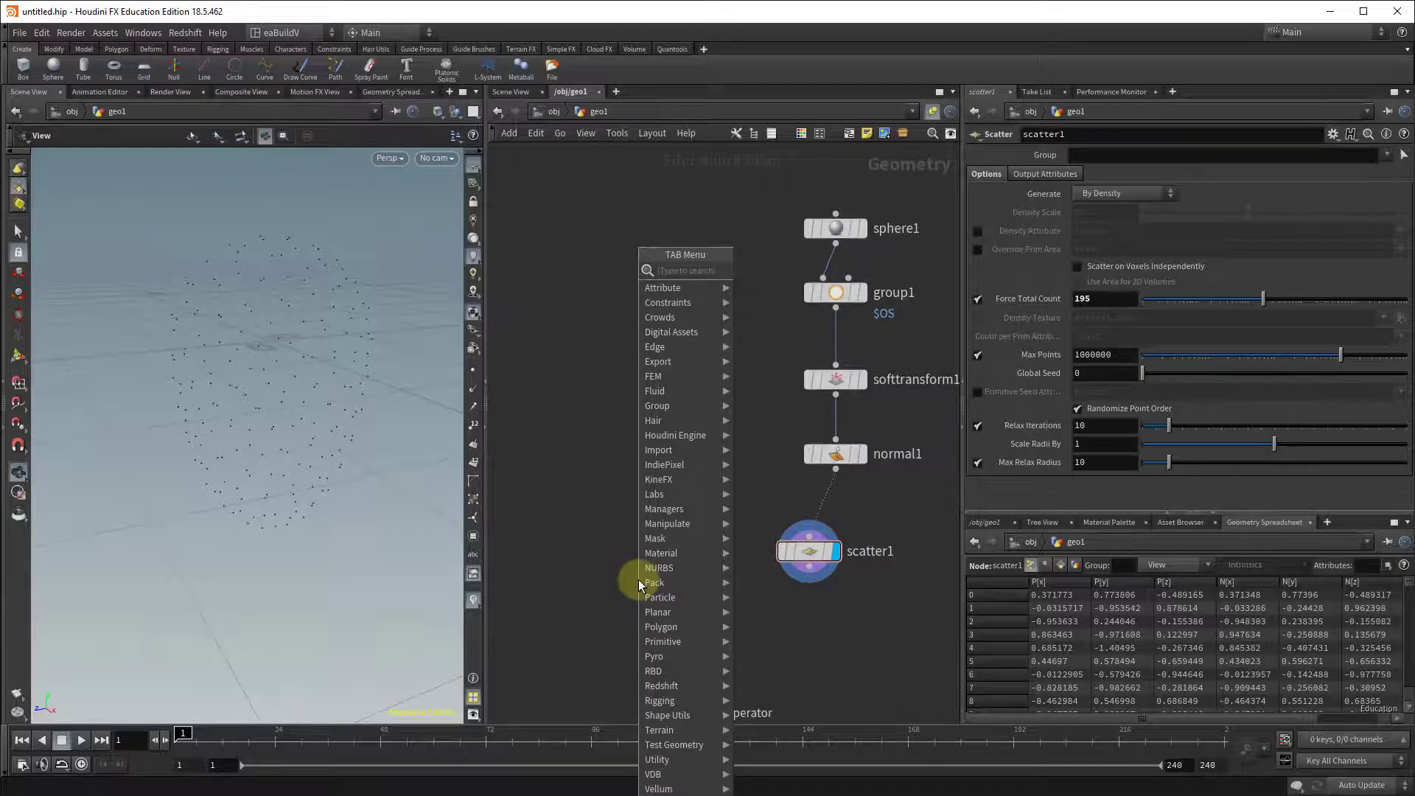
type("tube")
key("Return")
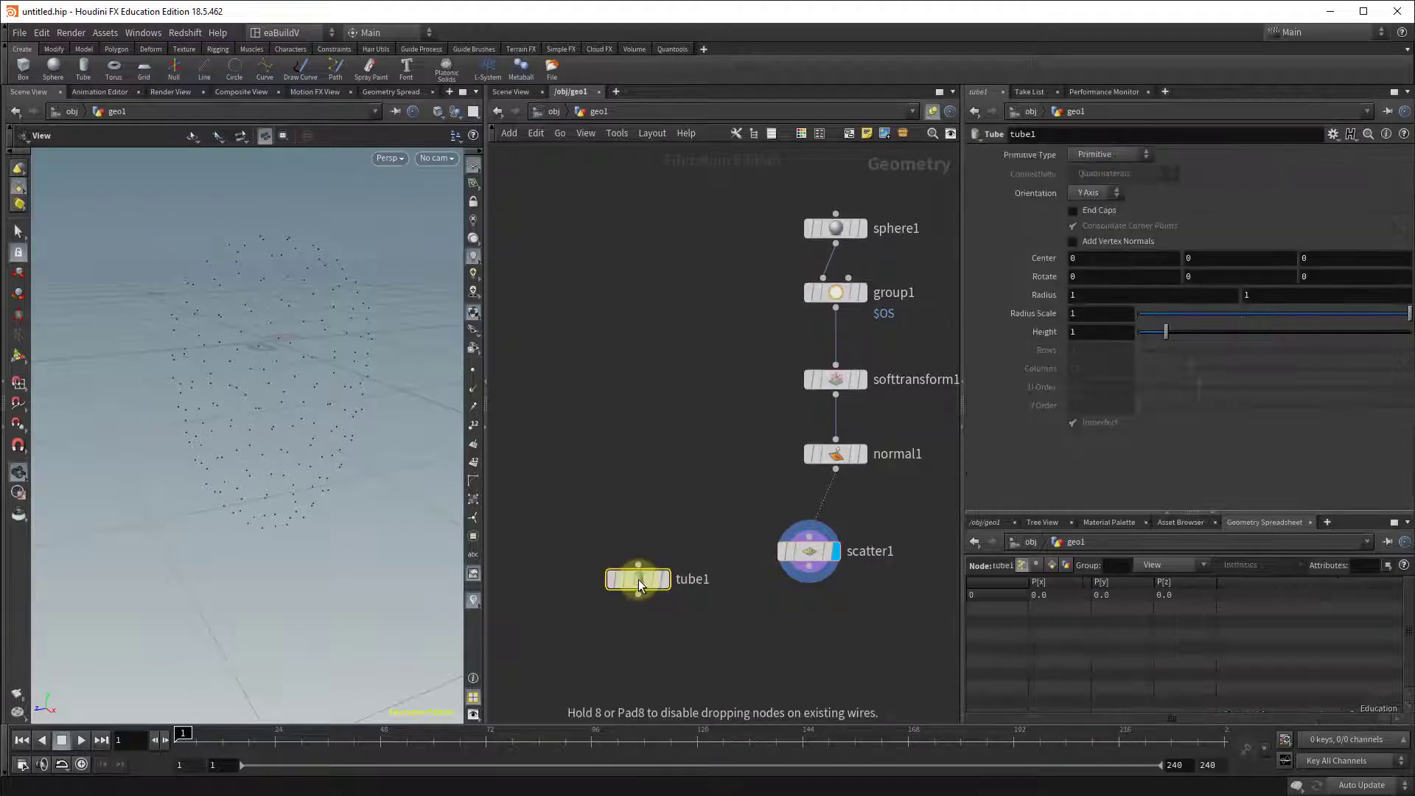
left_click_drag(638, 579, 630, 342)
left_click(631, 339)
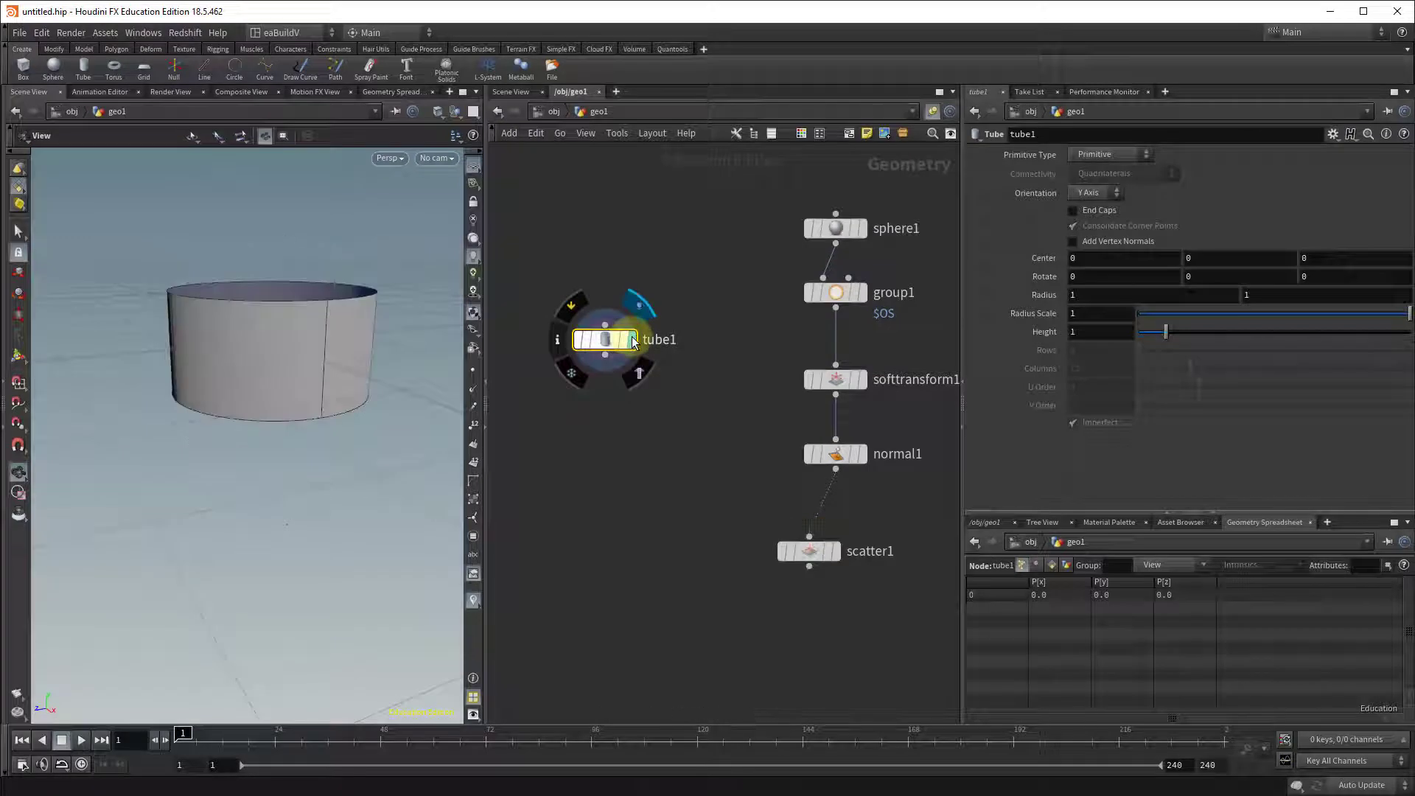
Make the tube a Polygon tube with End Caps and a reduced radius scale
left_click(1112, 156)
left_click(1107, 186)
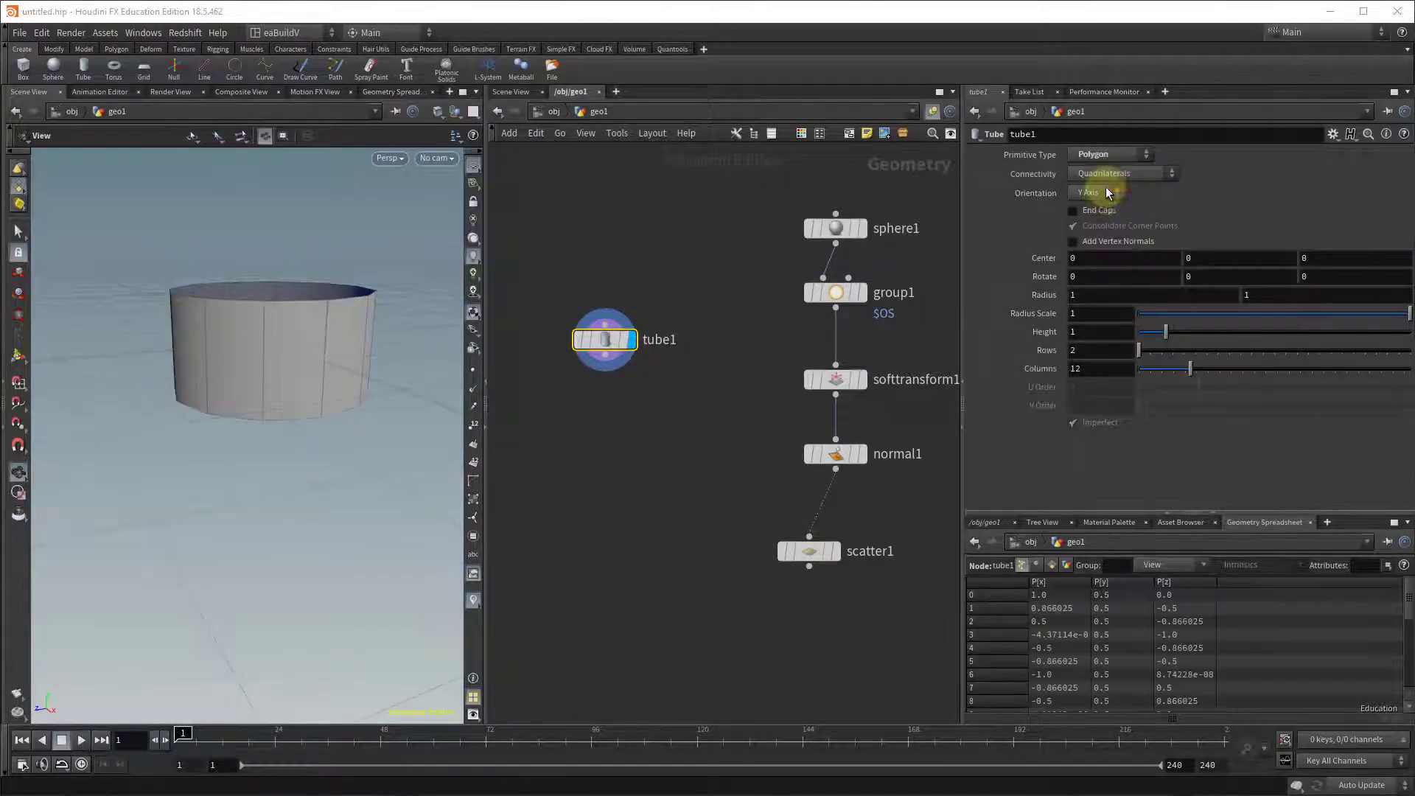
left_click(1073, 211)
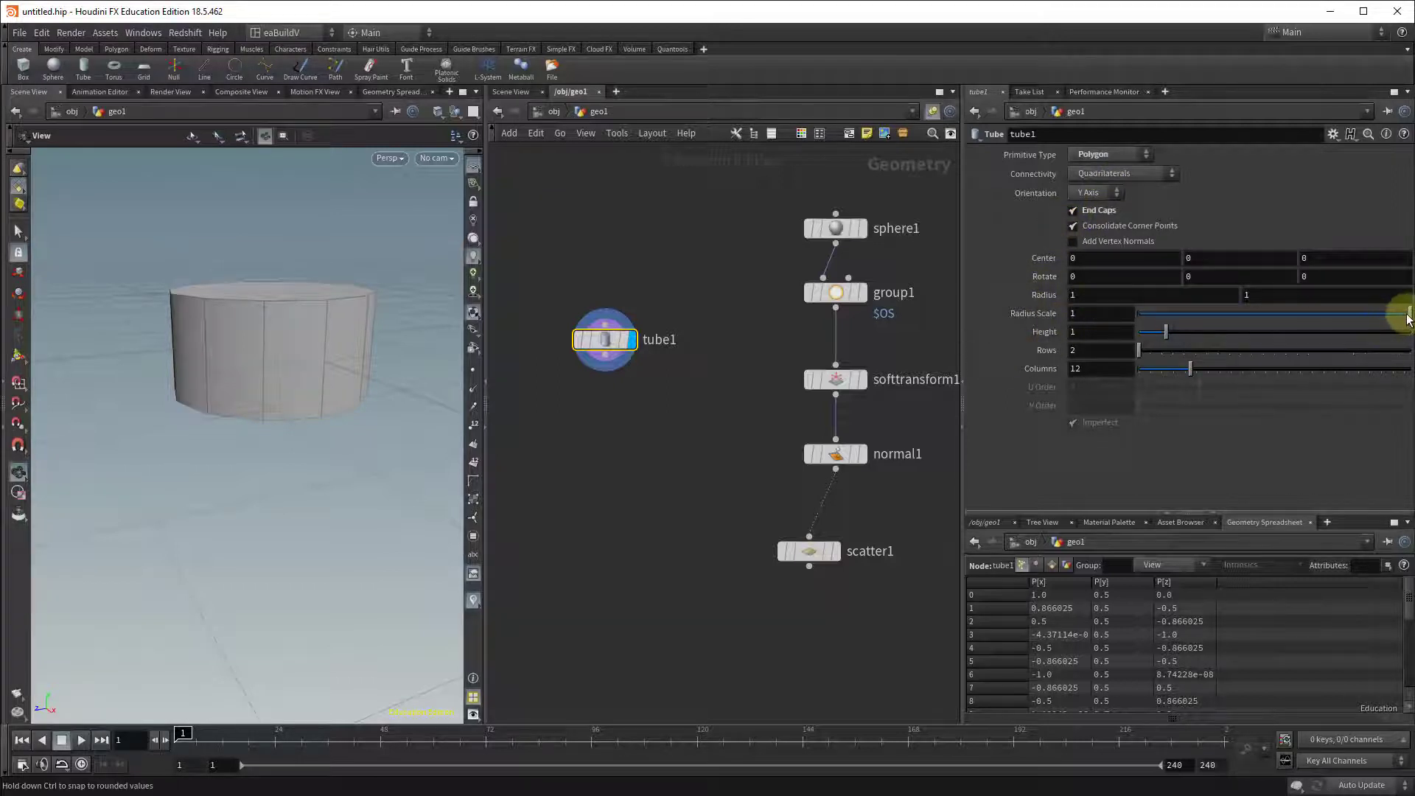
left_click_drag(1407, 317, 1154, 332)
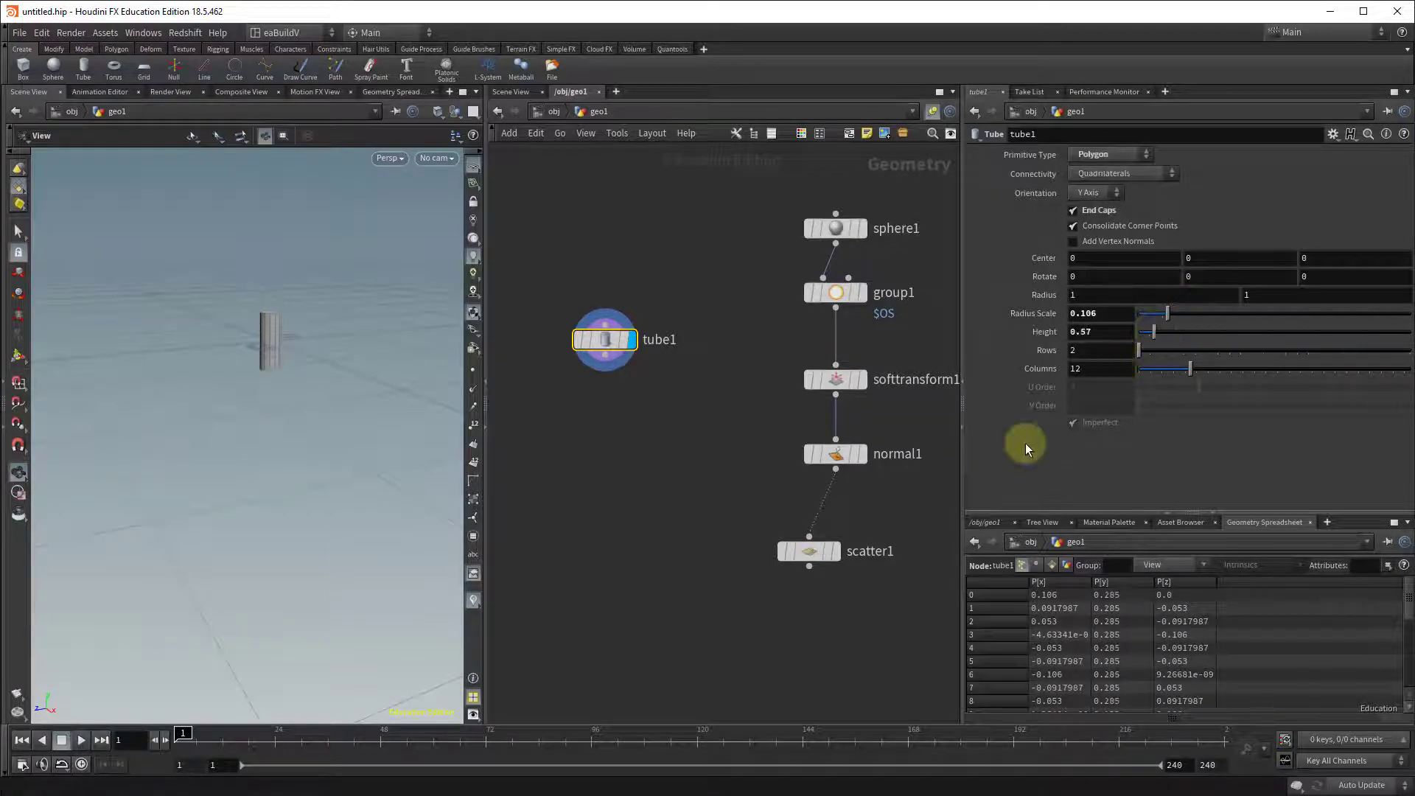
Template scatter1 as reference and set the tube's radius scale 0.06 and height 0.41
left_click(833, 551)
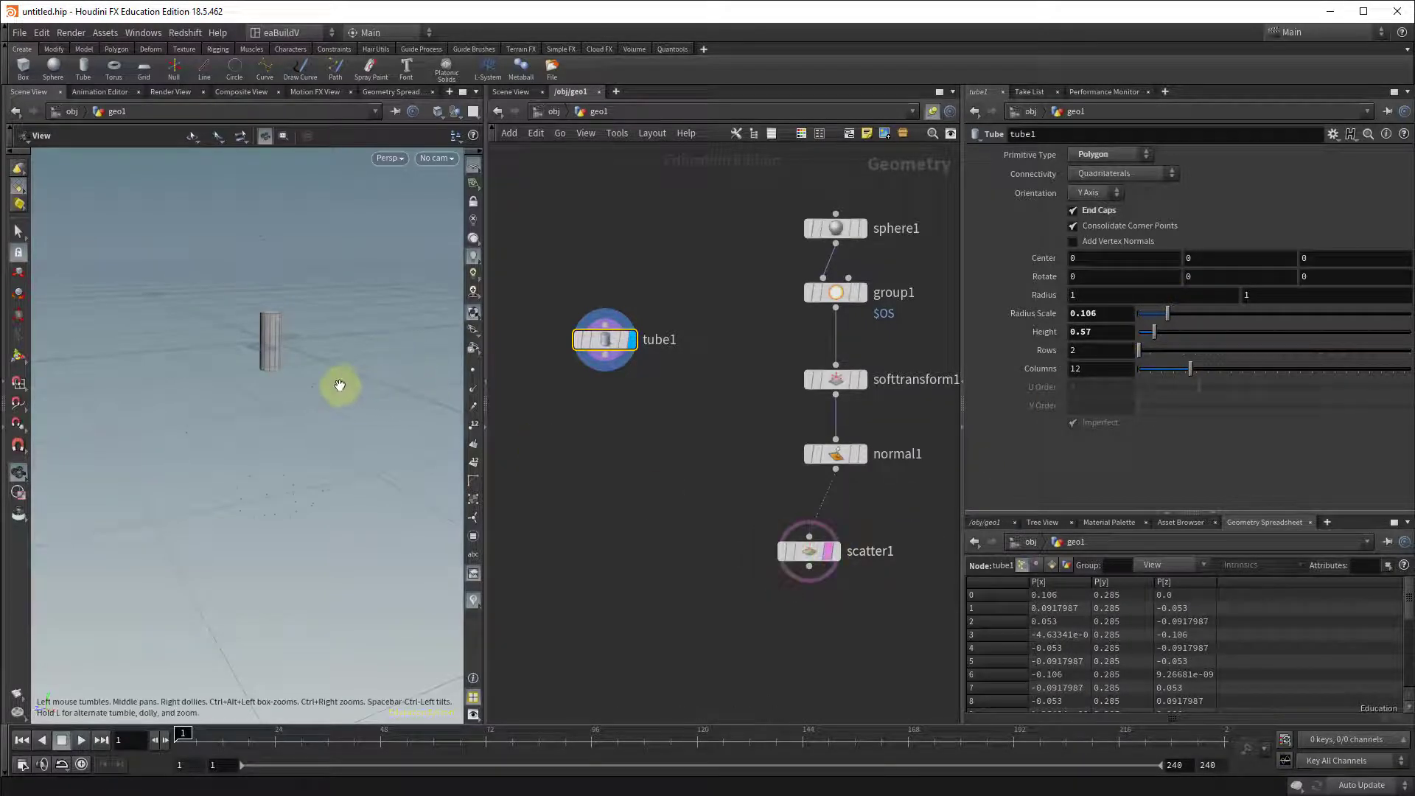
left_click_drag(338, 385, 367, 383)
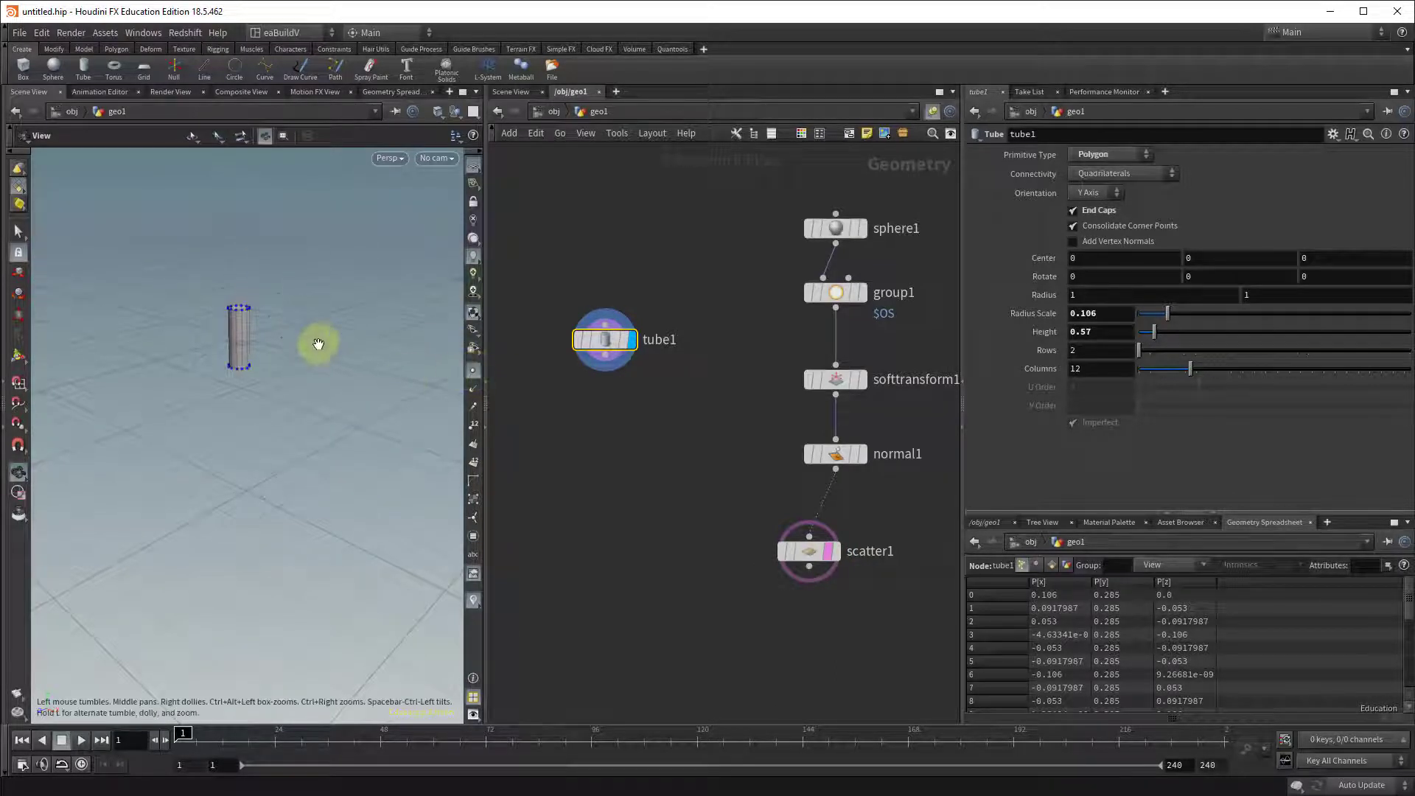
mouse_move(316, 342)
left_mouse_down()
mouse_move(303, 322)
mouse_move(319, 338)
left_mouse_up()
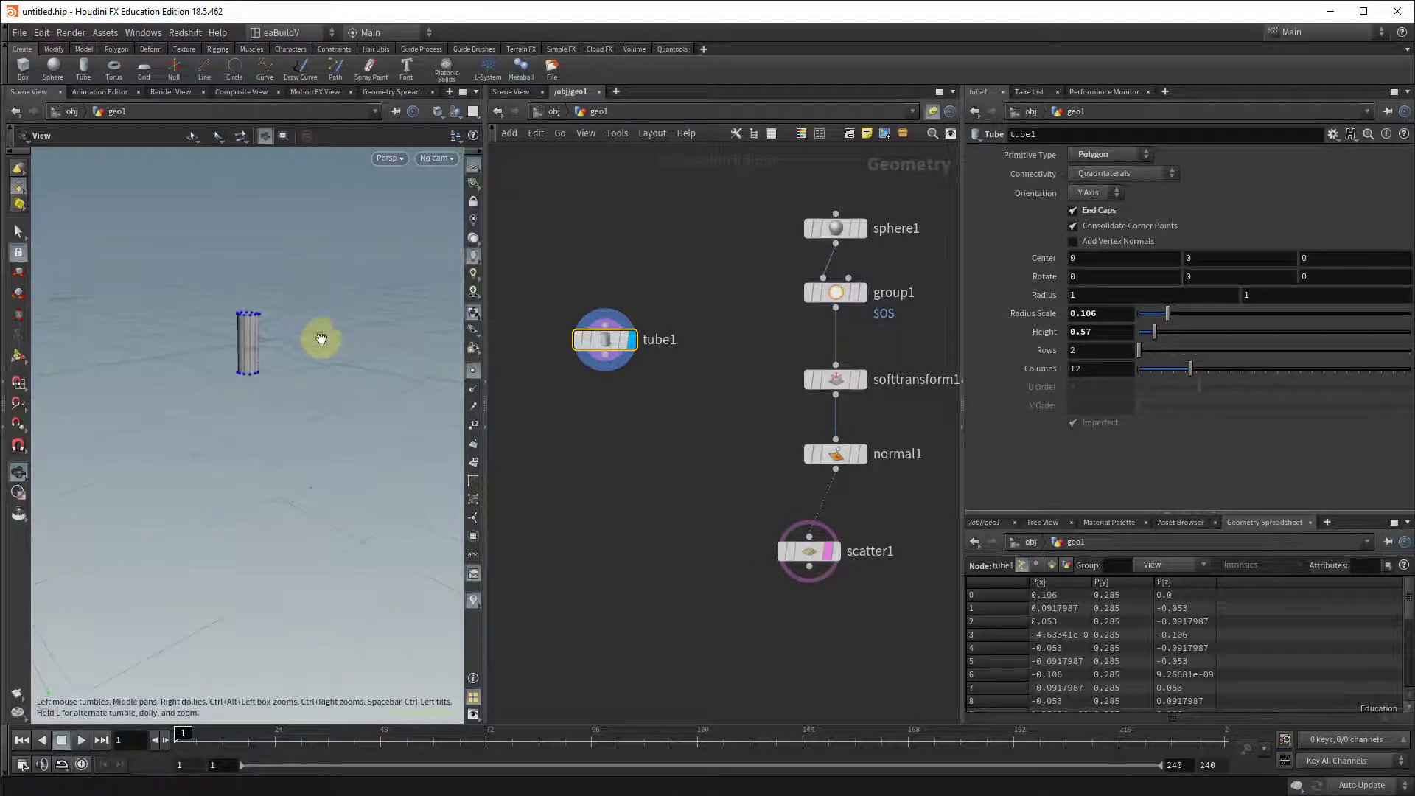
left_click(474, 372)
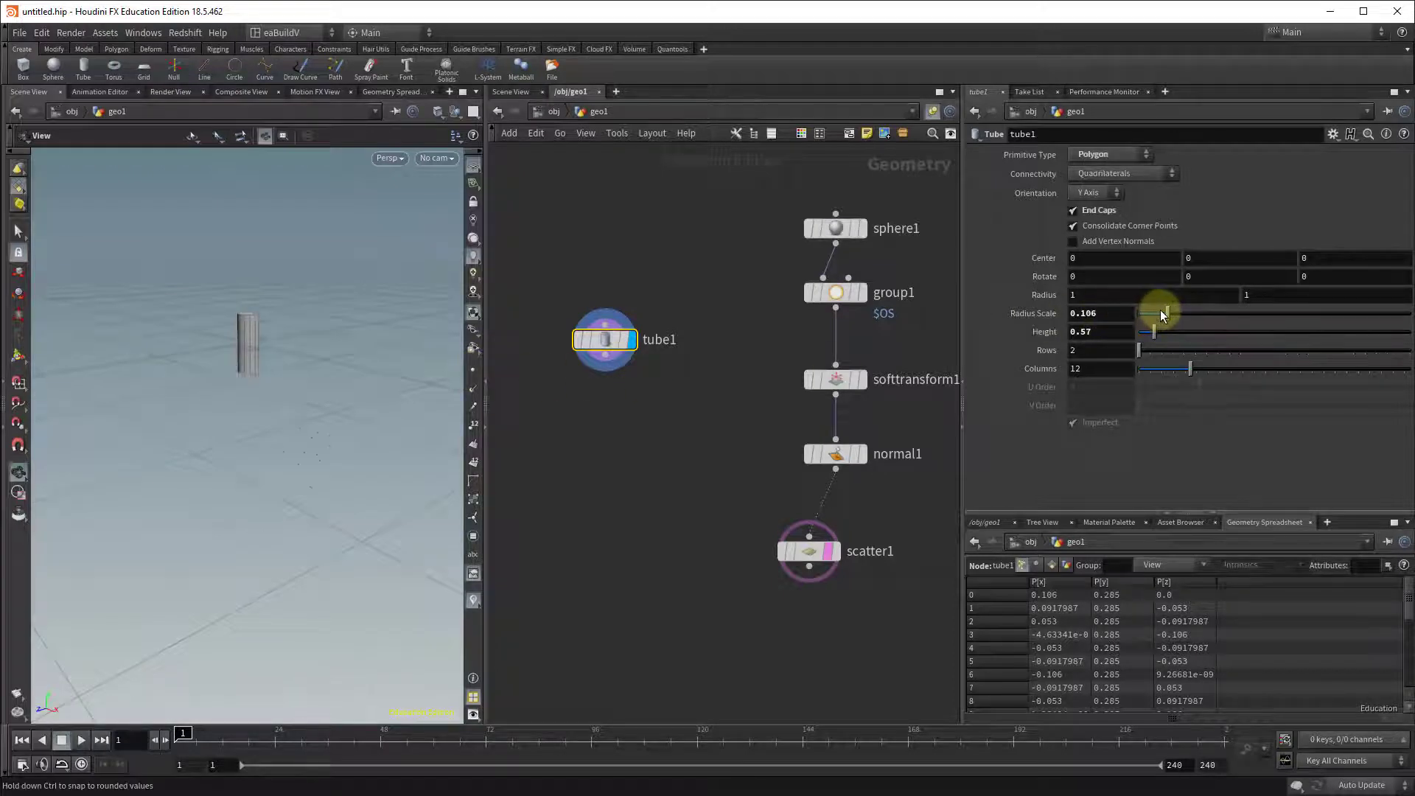
left_click_drag(1162, 314, 1150, 332)
left_click(638, 451)
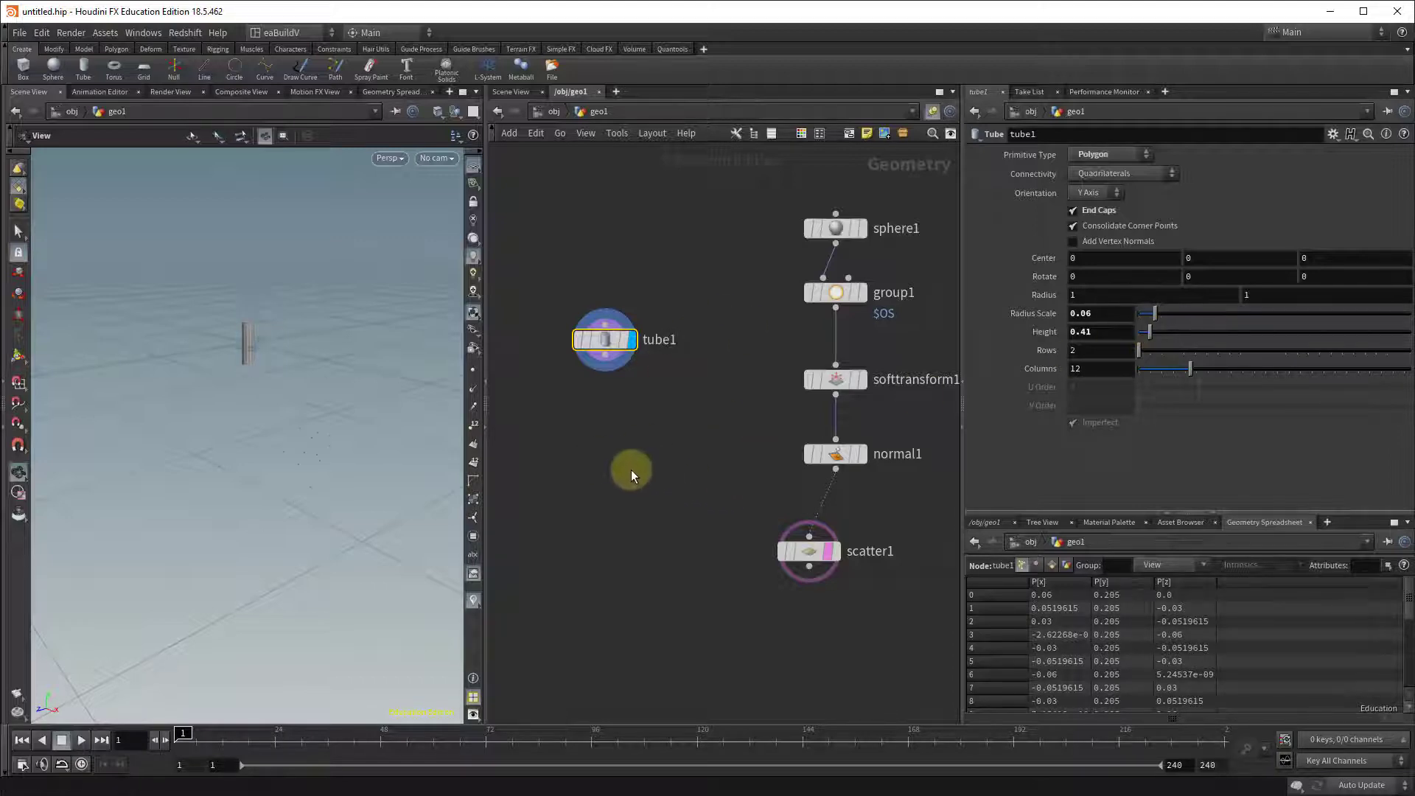
Add a Copy to Points node below scatter1
left_click(631, 470)
key("Tab")
type("co")
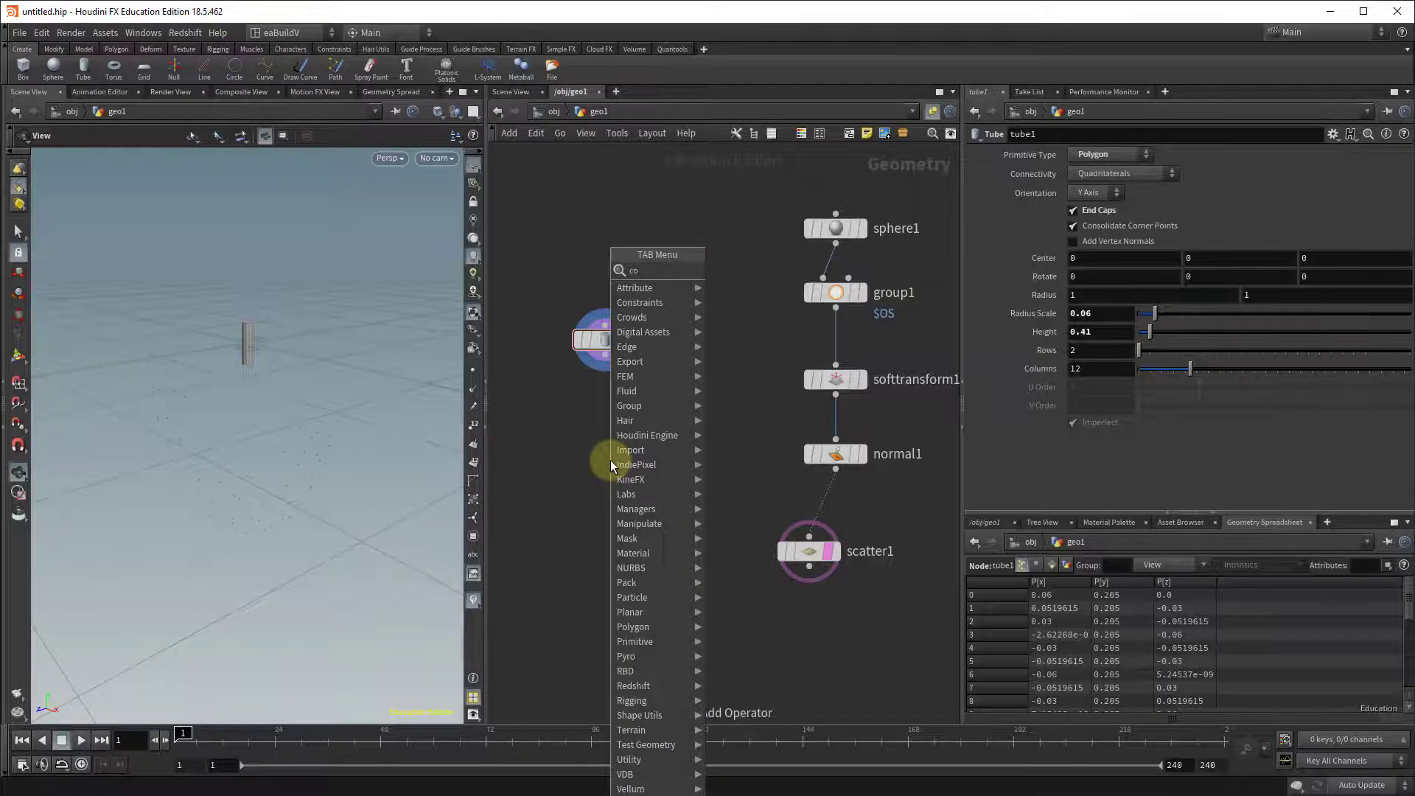
type("pt")
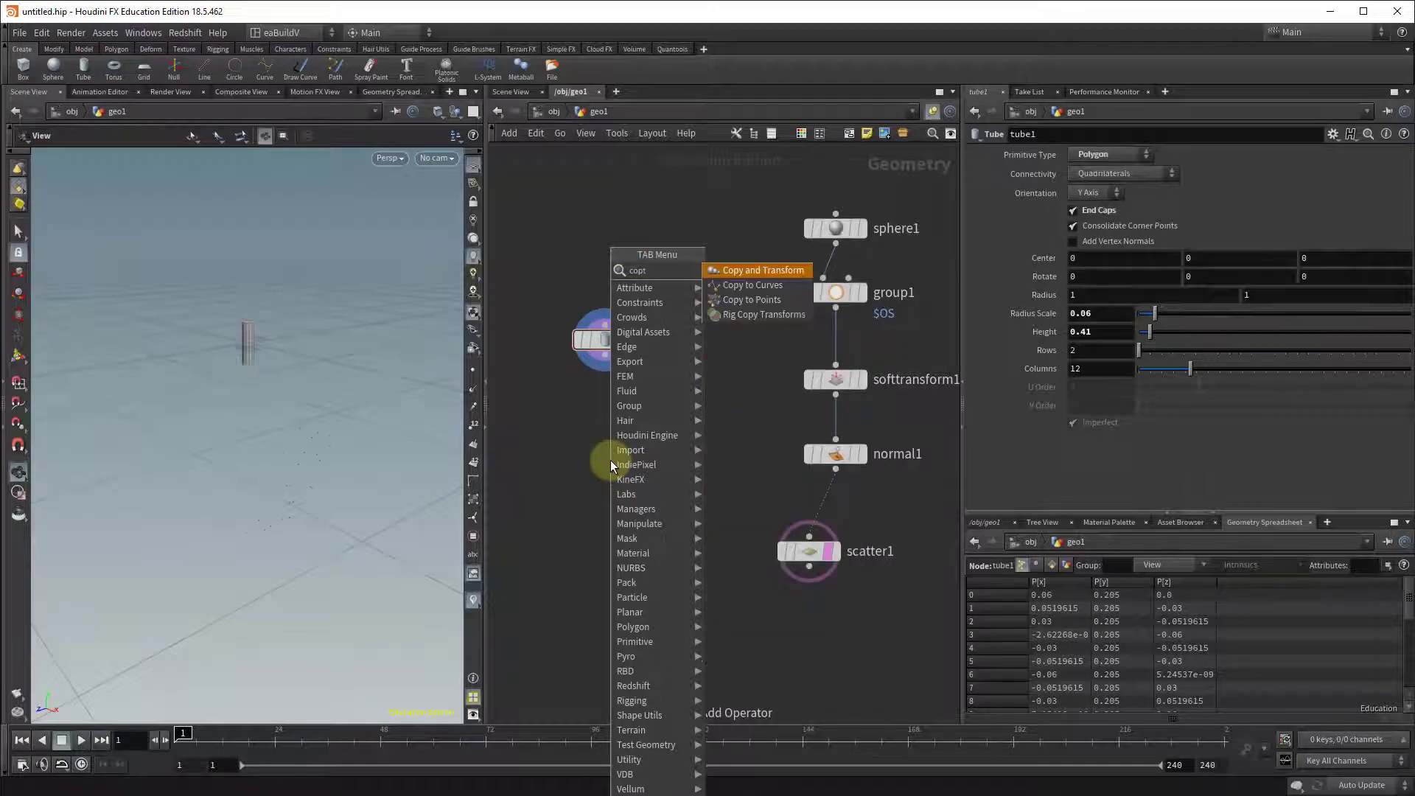
key("Down")
key("Down")
key("Return")
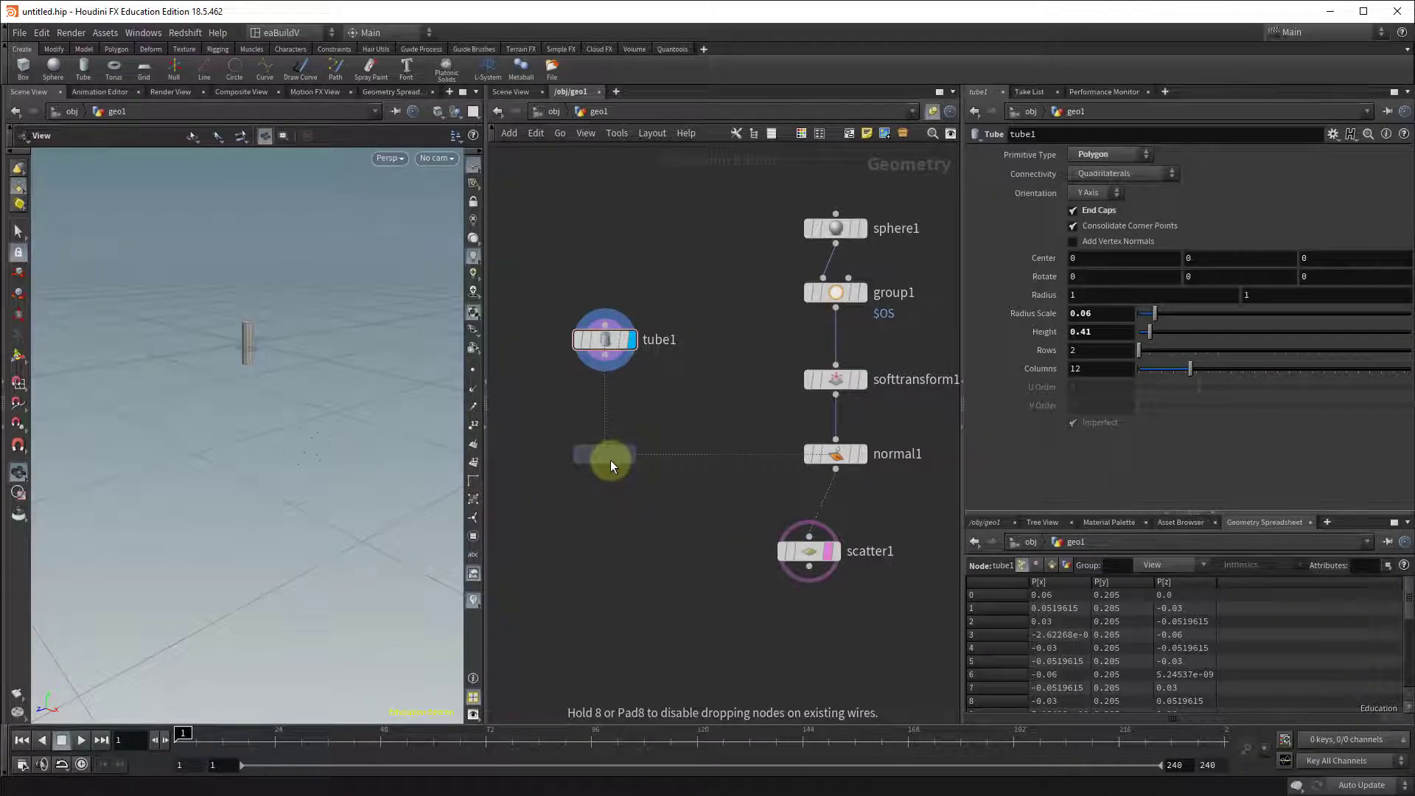
left_click(682, 632)
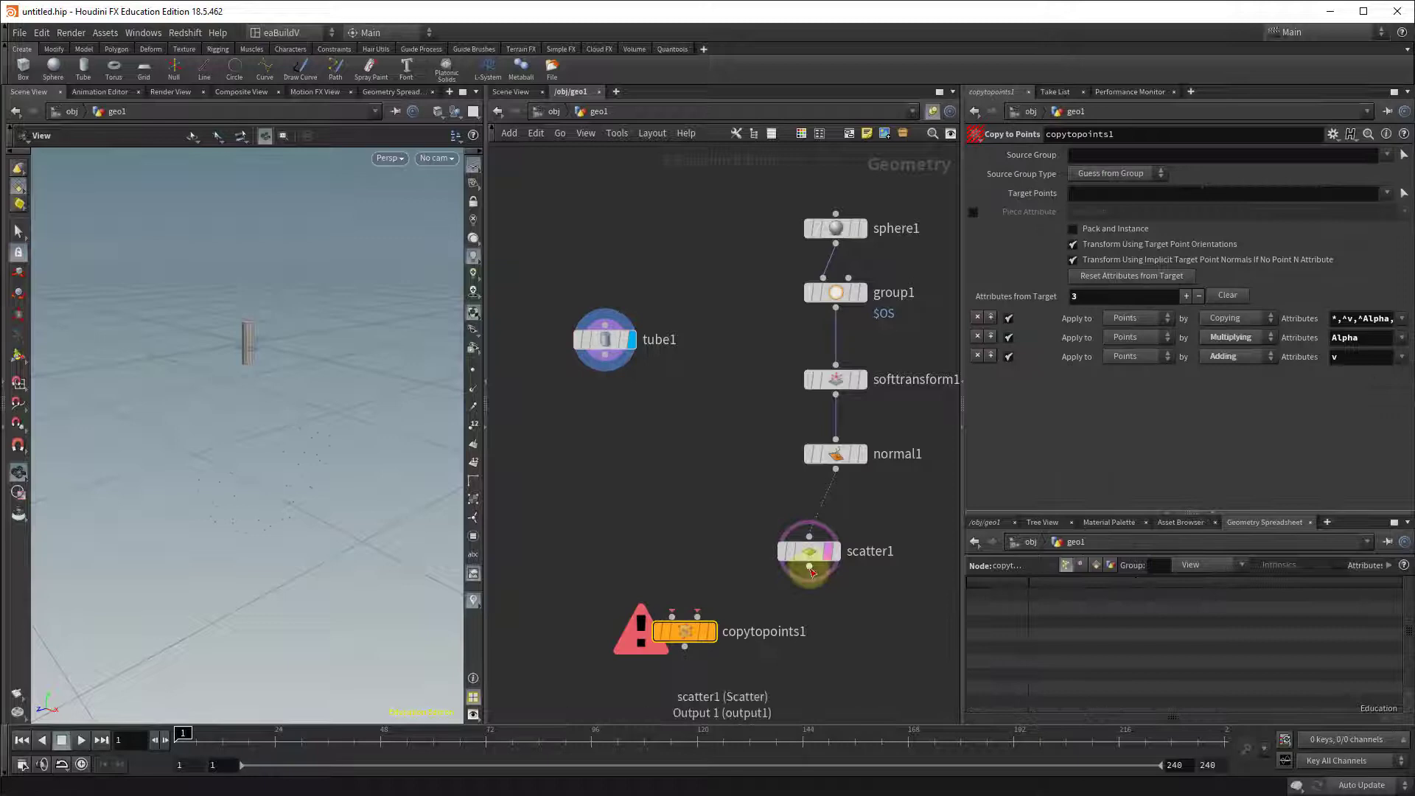
Wire tube1 as the copied geometry and scatter1 as targets, and display the tubes
left_click_drag(810, 571, 697, 614)
left_click_drag(602, 357, 672, 616)
left_click(710, 632)
mouse_move(392, 414)
left_mouse_down()
mouse_move(329, 412)
mouse_move(342, 436)
mouse_move(360, 405)
mouse_move(266, 363)
mouse_move(300, 364)
mouse_move(269, 363)
mouse_move(284, 395)
mouse_move(353, 399)
mouse_move(391, 356)
mouse_move(331, 347)
mouse_move(404, 382)
mouse_move(391, 385)
left_mouse_up()
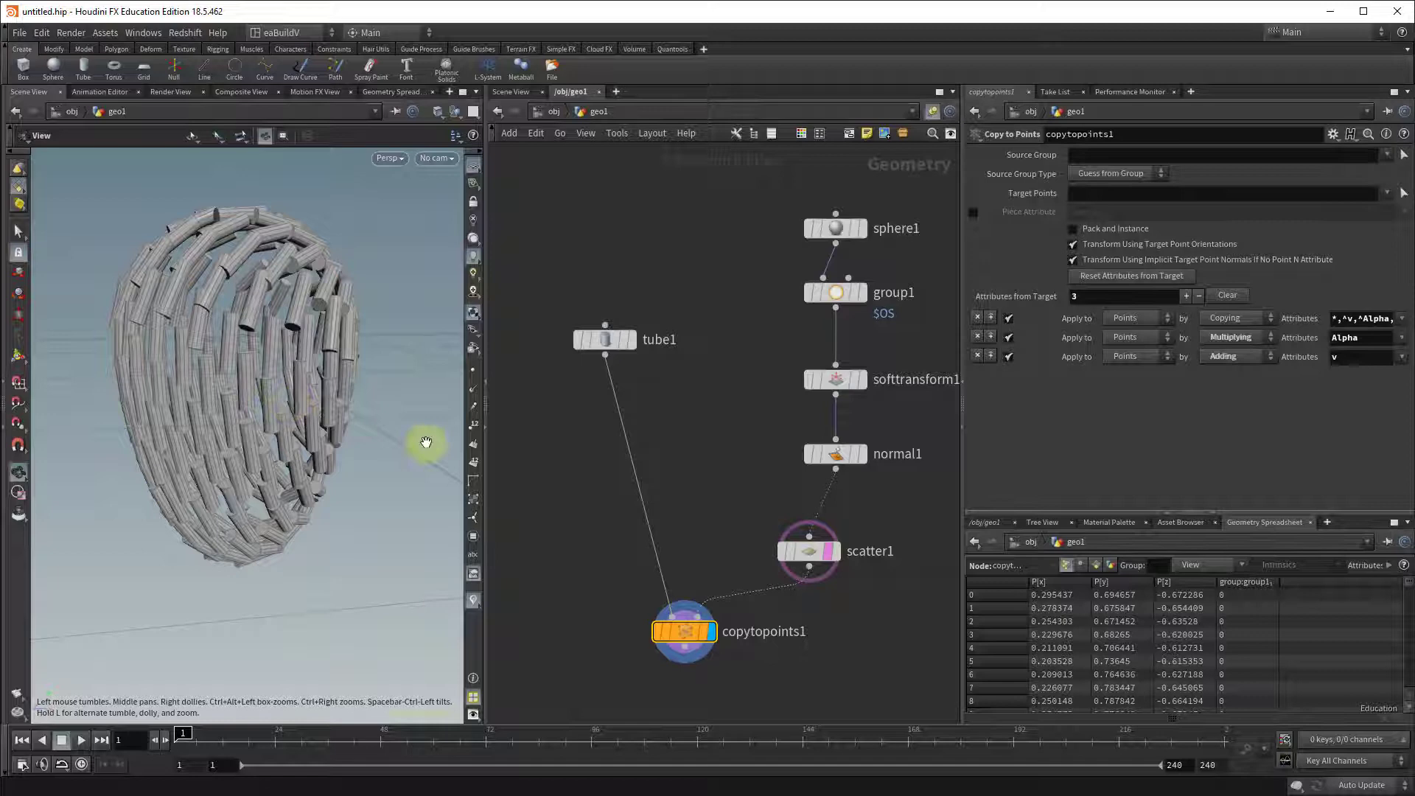
left_click_drag(685, 636, 679, 629)
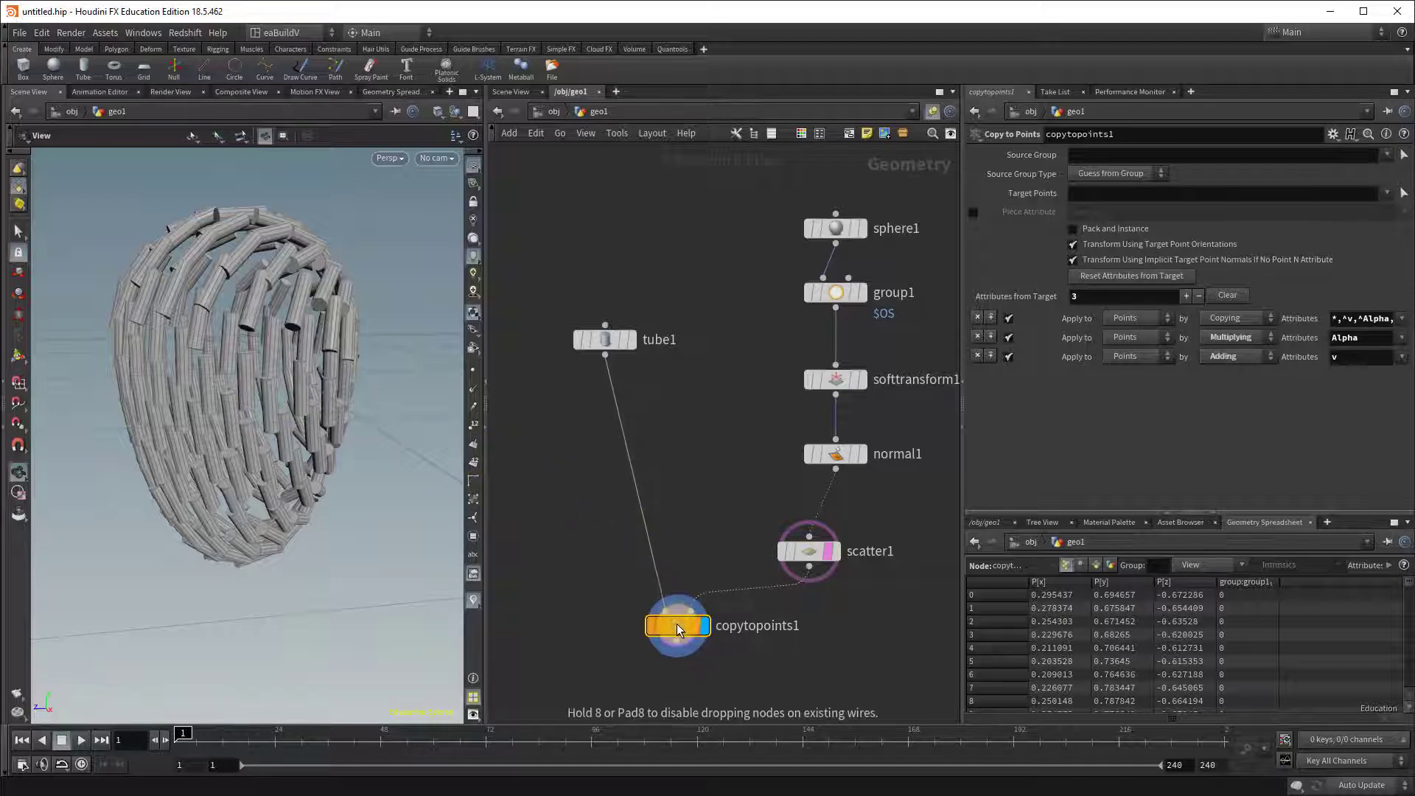
mouse_move(722, 620)
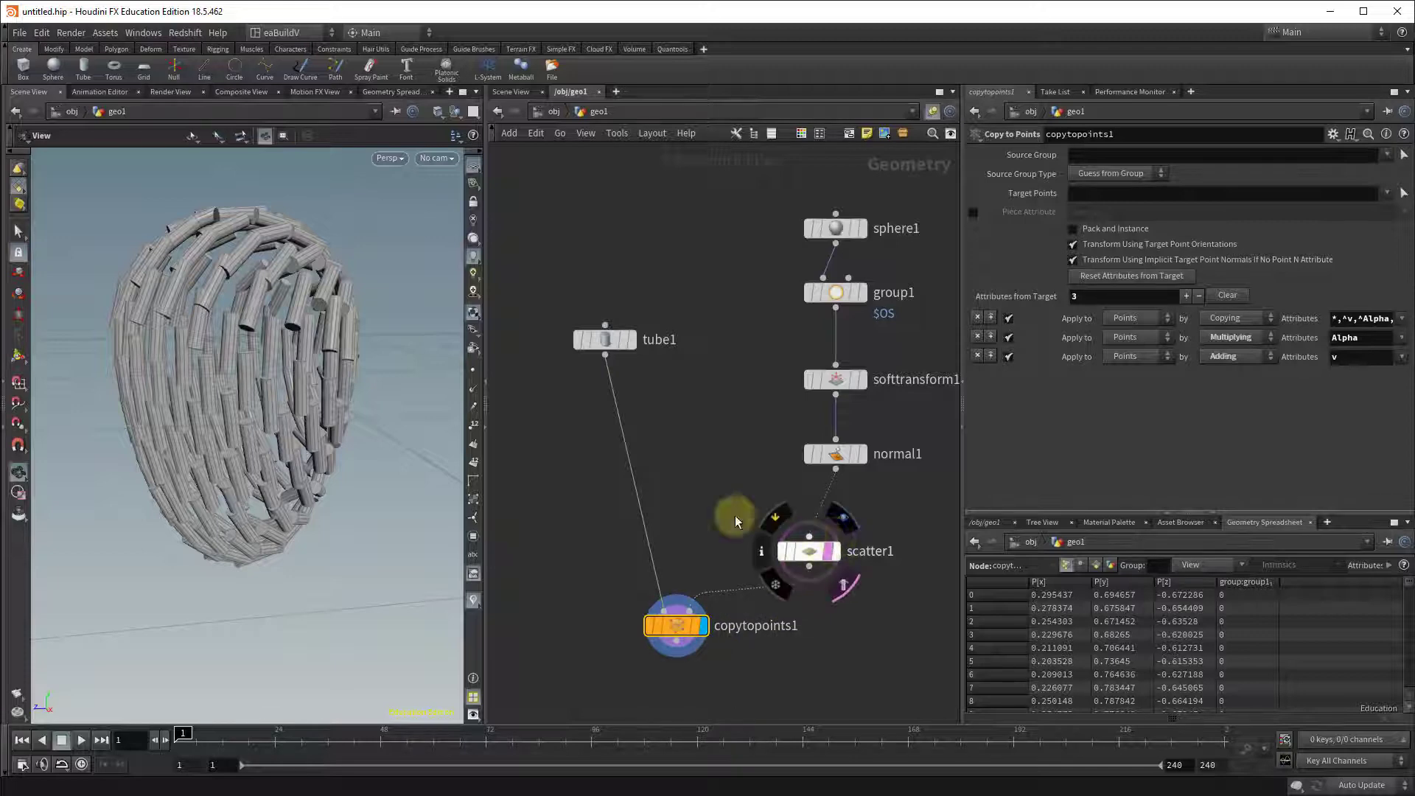
mouse_move(818, 569)
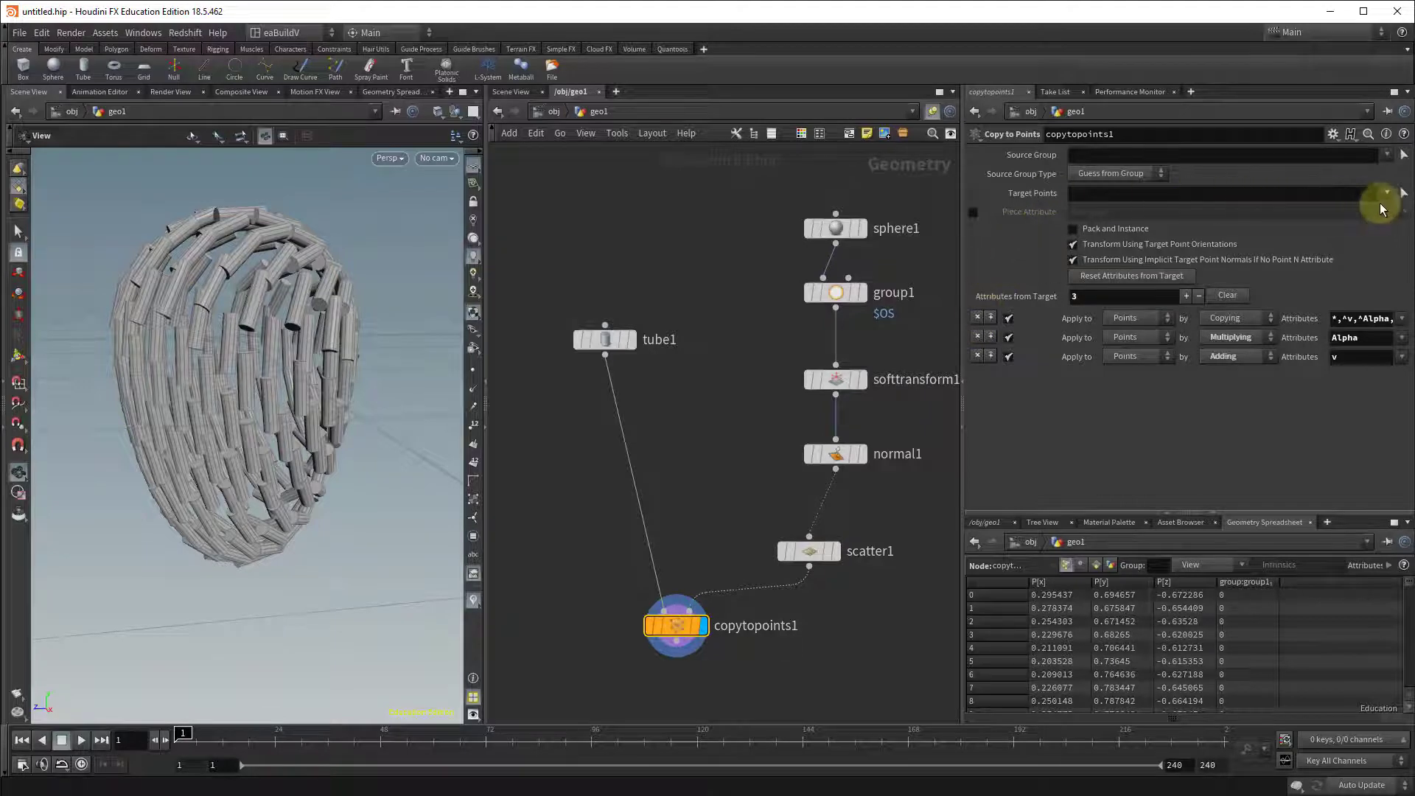
Set copytopoints1 Target Points to group1 for a cup of tubes, then display tube1 alone
left_click(1394, 209)
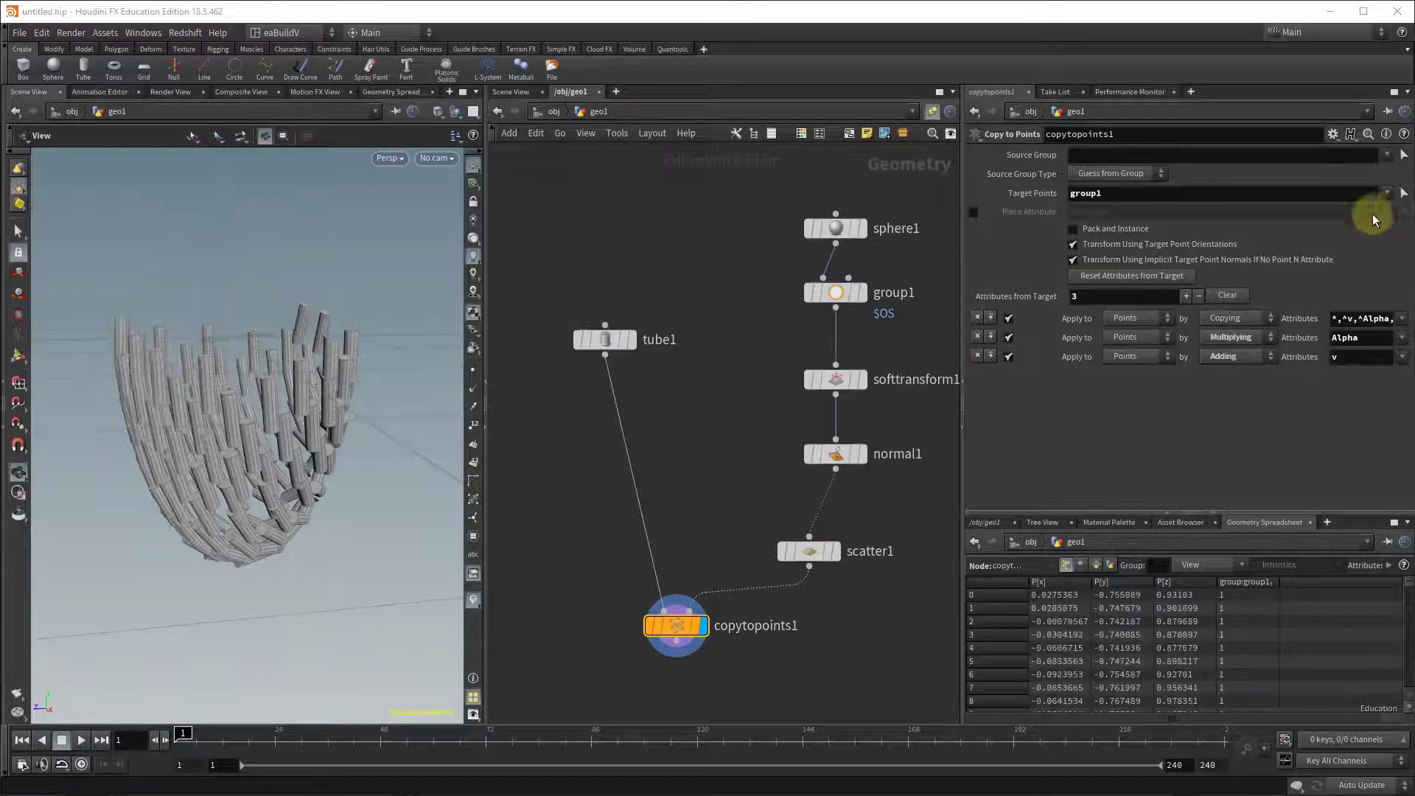
mouse_move(229, 395)
left_mouse_down()
mouse_move(218, 413)
mouse_move(229, 402)
left_mouse_up()
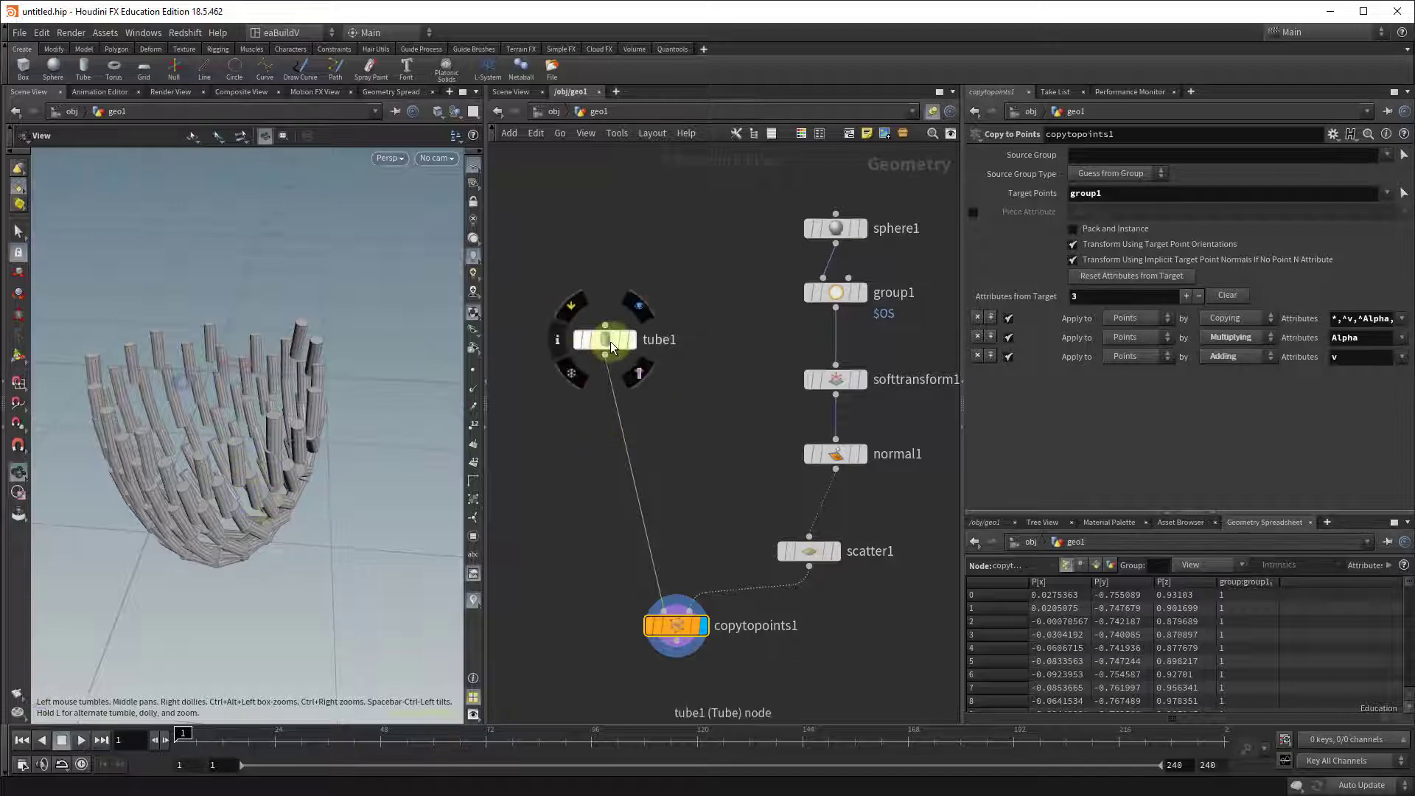
left_click_drag(600, 341, 615, 327)
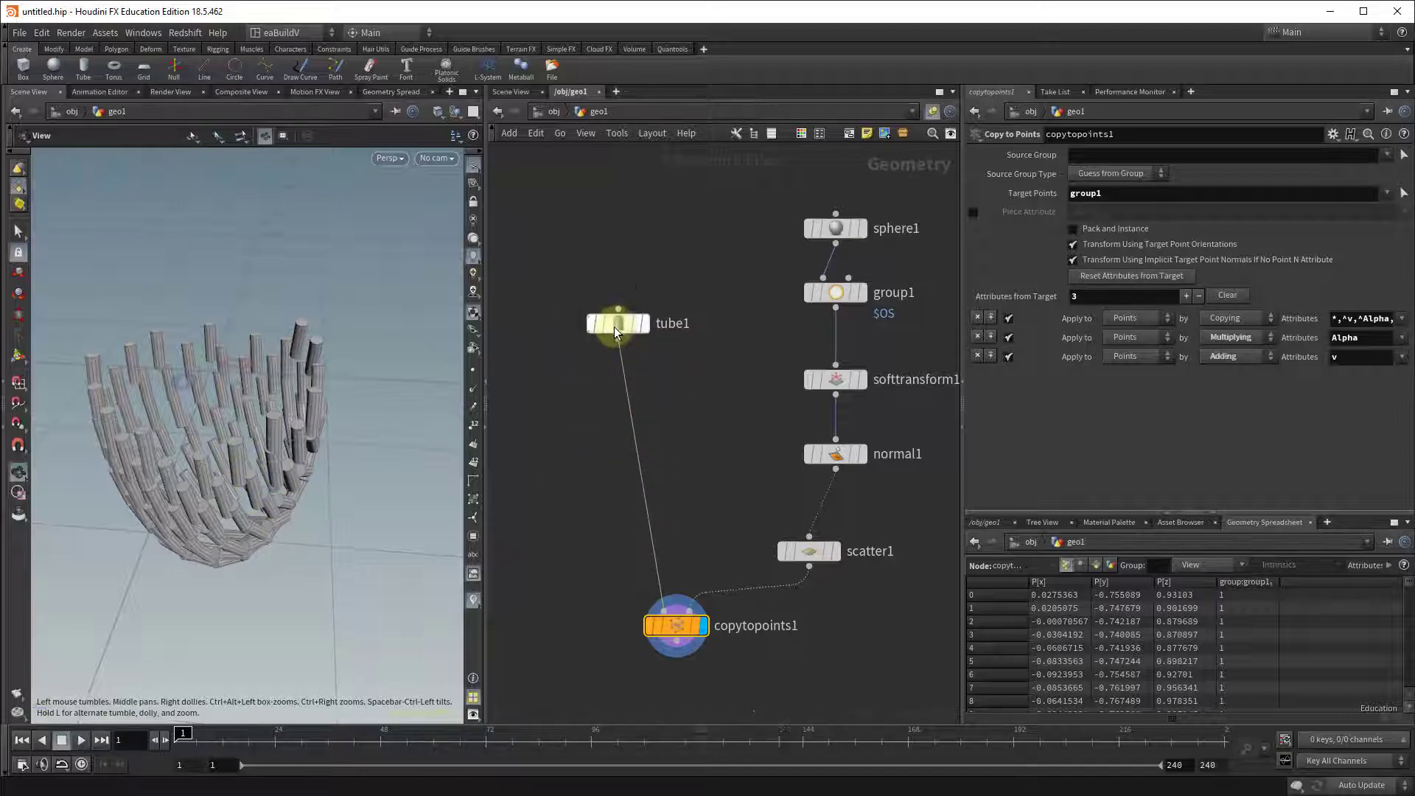
left_click_drag(316, 531, 329, 408)
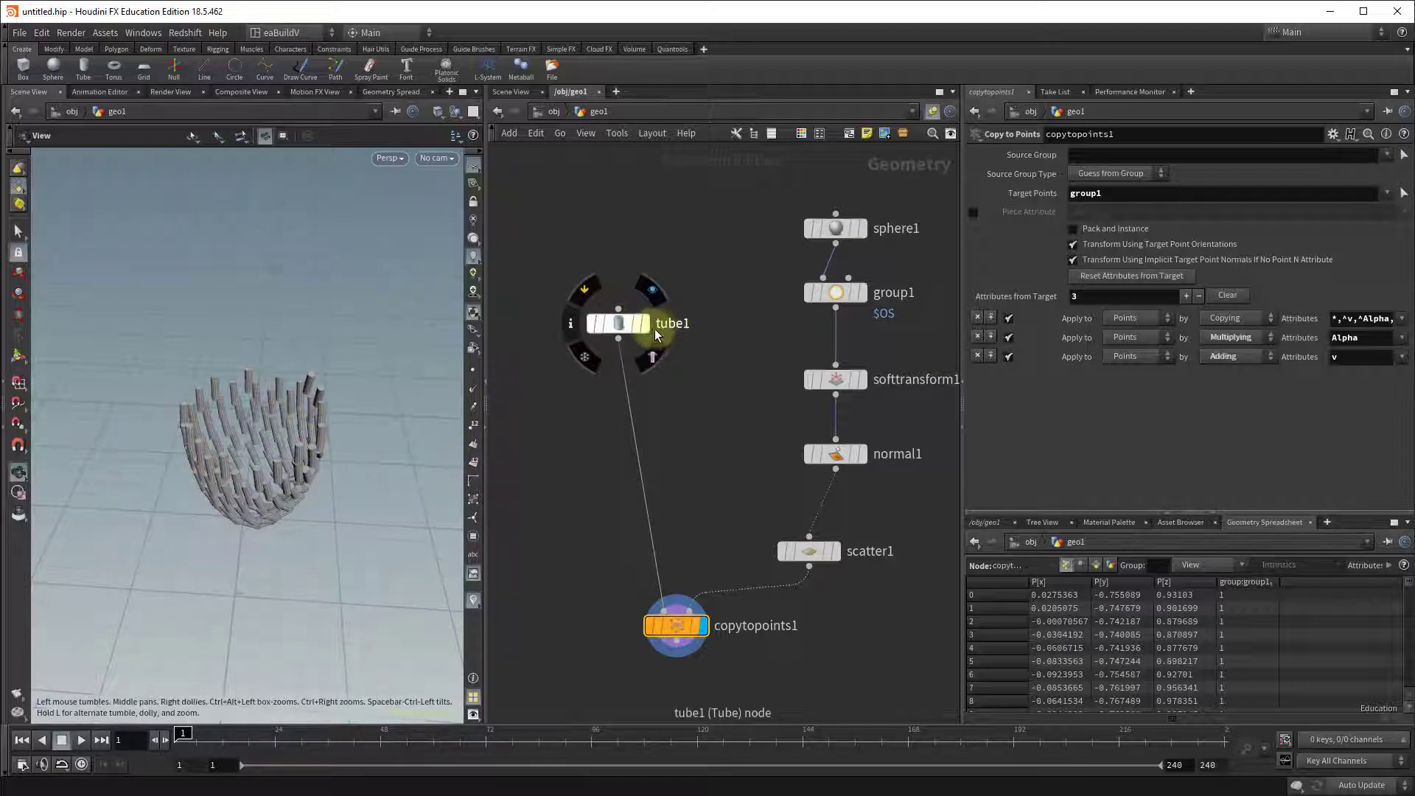
left_click(652, 327)
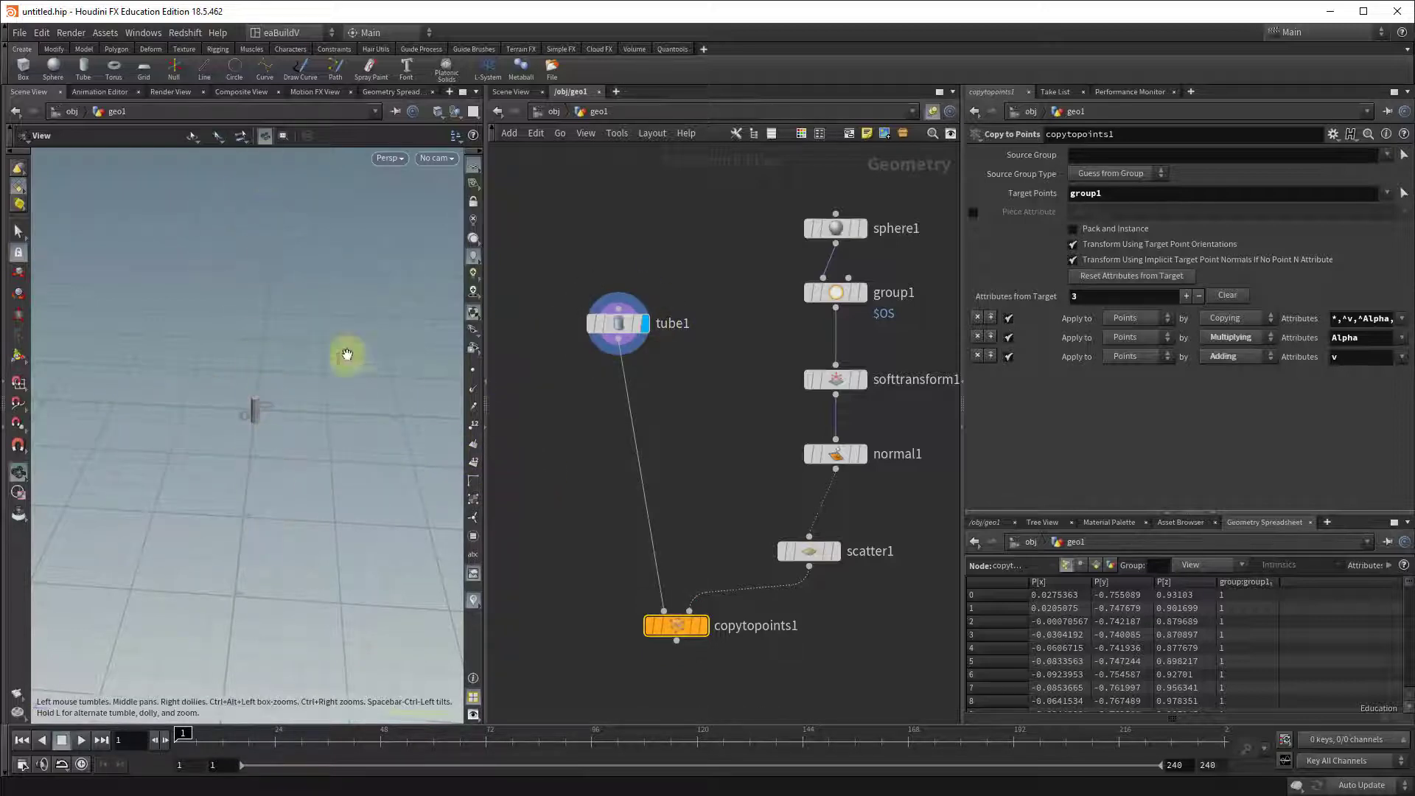
Insert transform1 on the tube1-to-copytopoints1 wire with Rotate X set to 90
key("Tab")
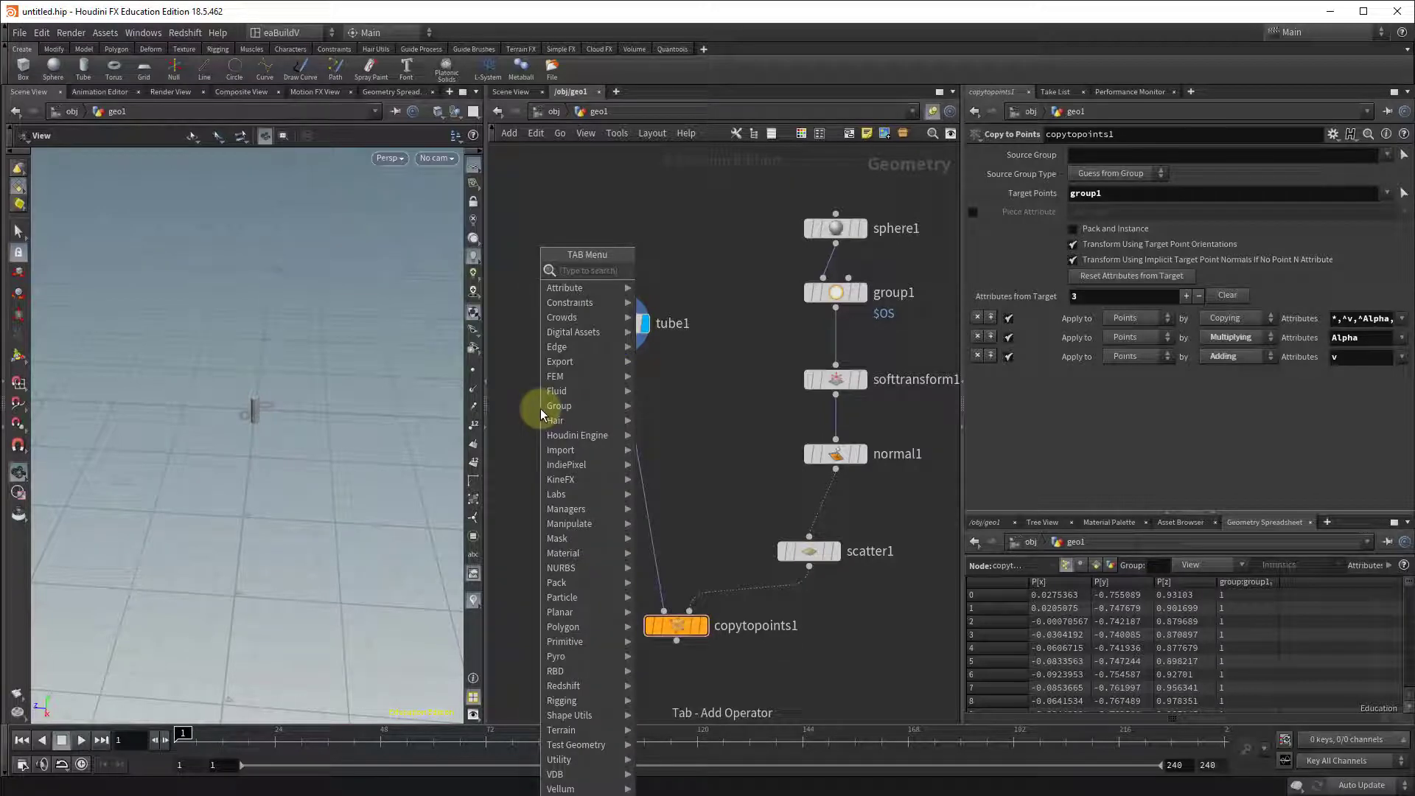
type("transform")
key("Return")
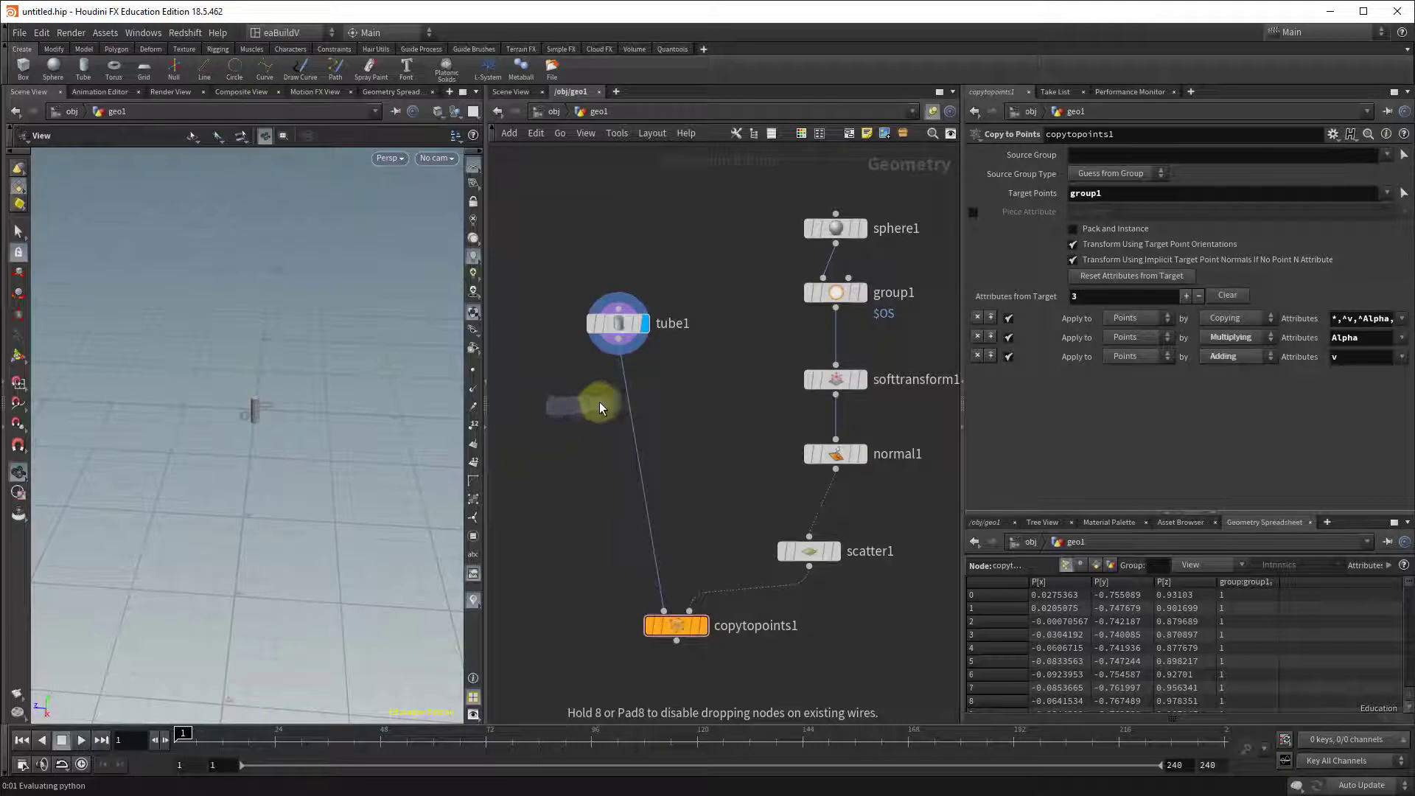
left_click(617, 395)
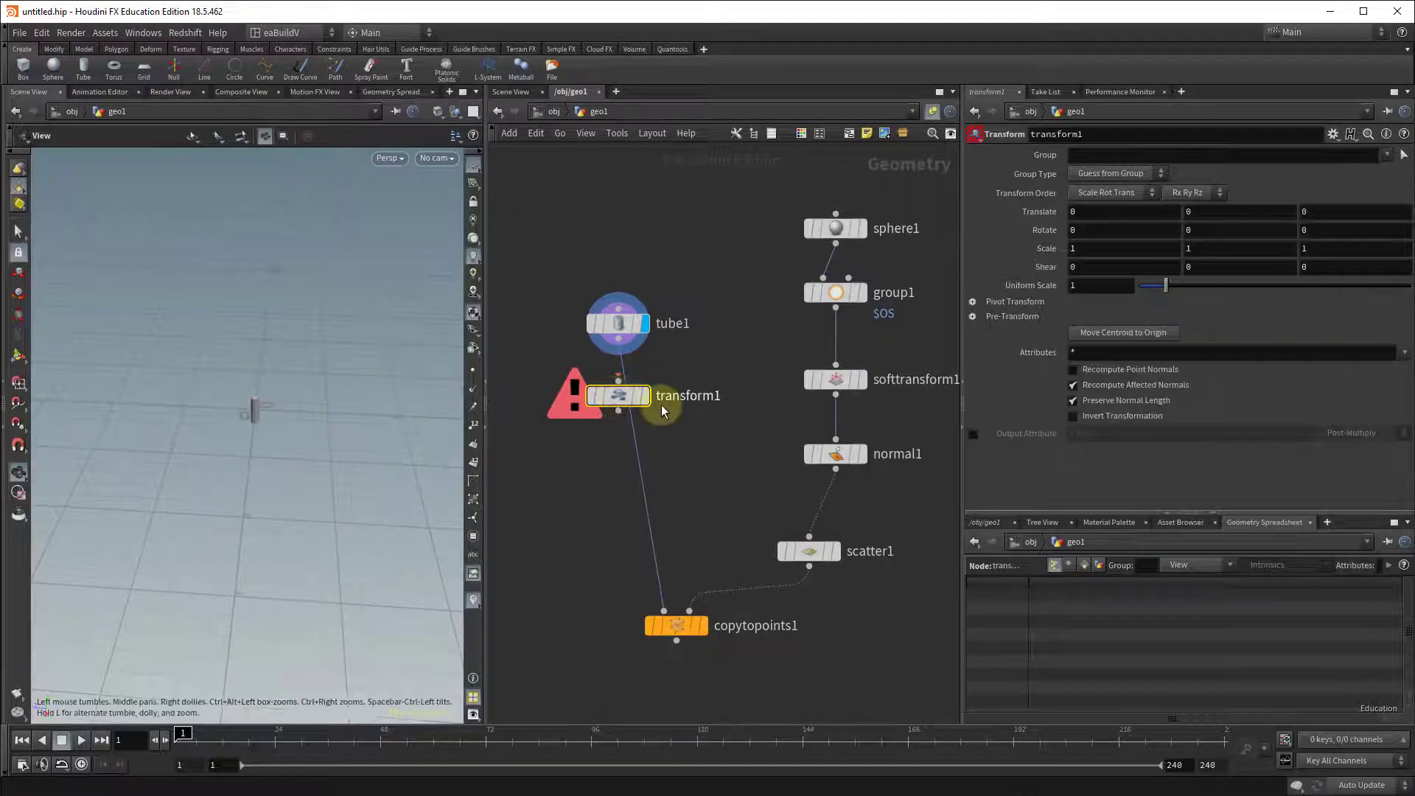
mouse_move(622, 398)
left_mouse_down()
mouse_move(644, 404)
mouse_move(634, 398)
left_mouse_up()
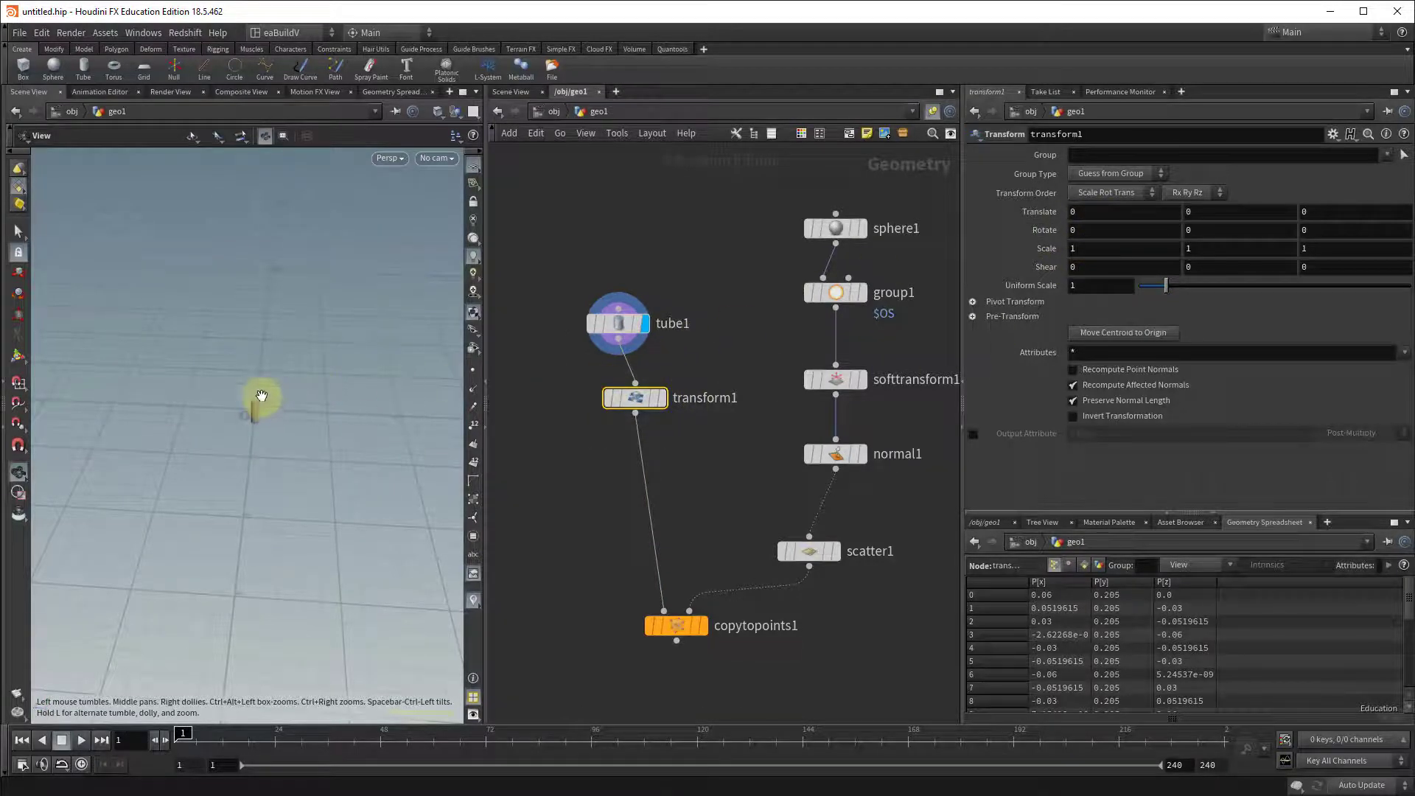
left_click(1099, 226)
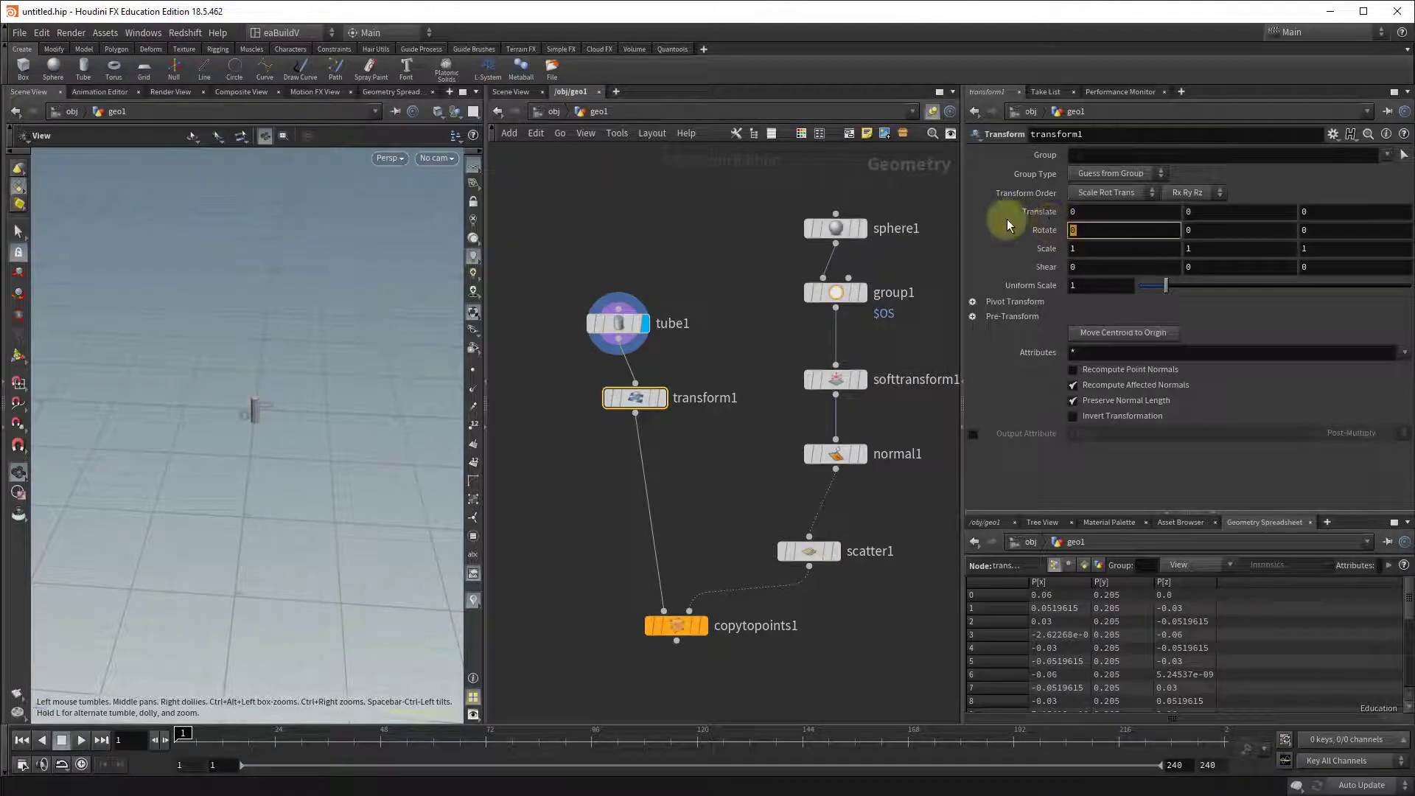
type("90")
key("Return")
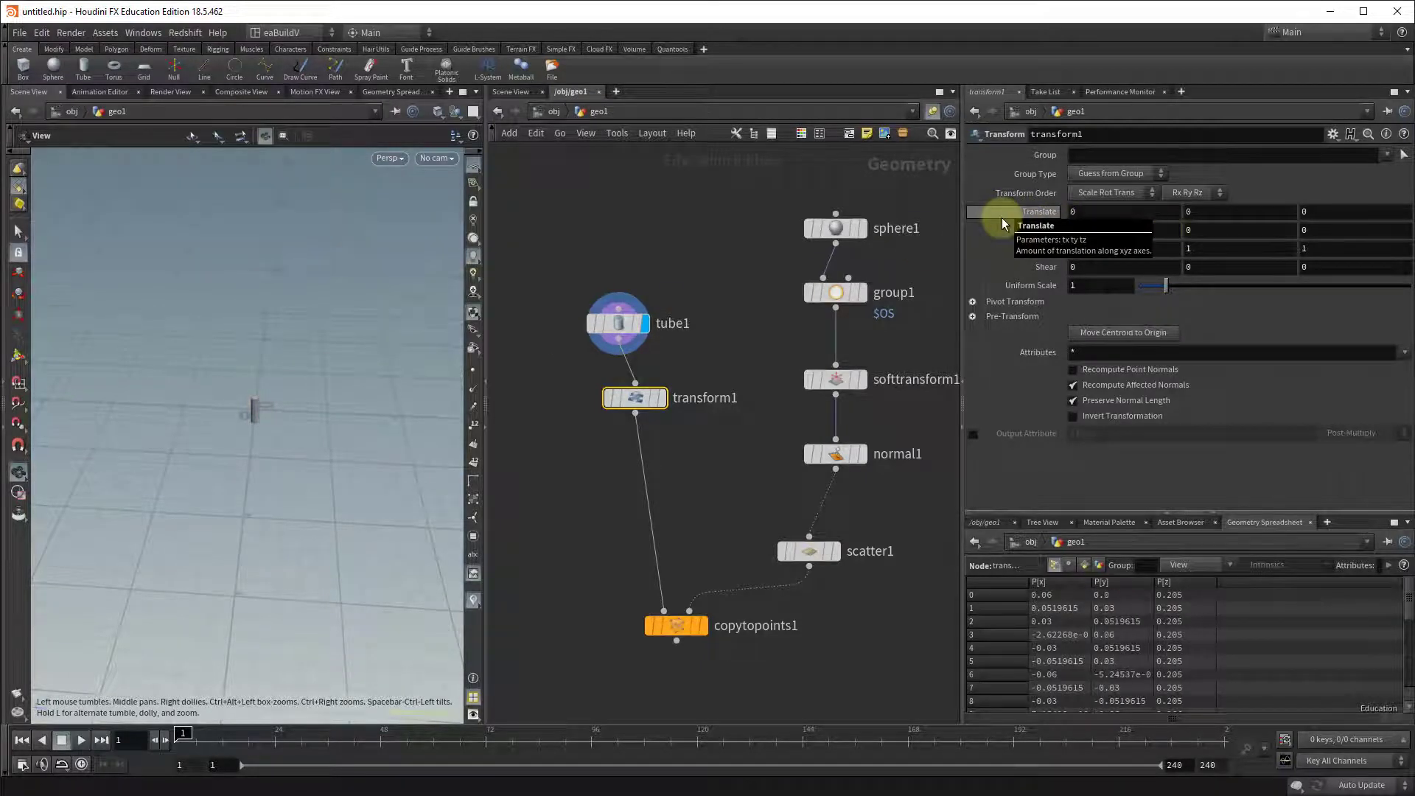
Display copytopoints1's tubes with softtransform1's egg templated as a wireframe, viewed from the side
left_click(662, 398)
left_click_drag(420, 464, 420, 410)
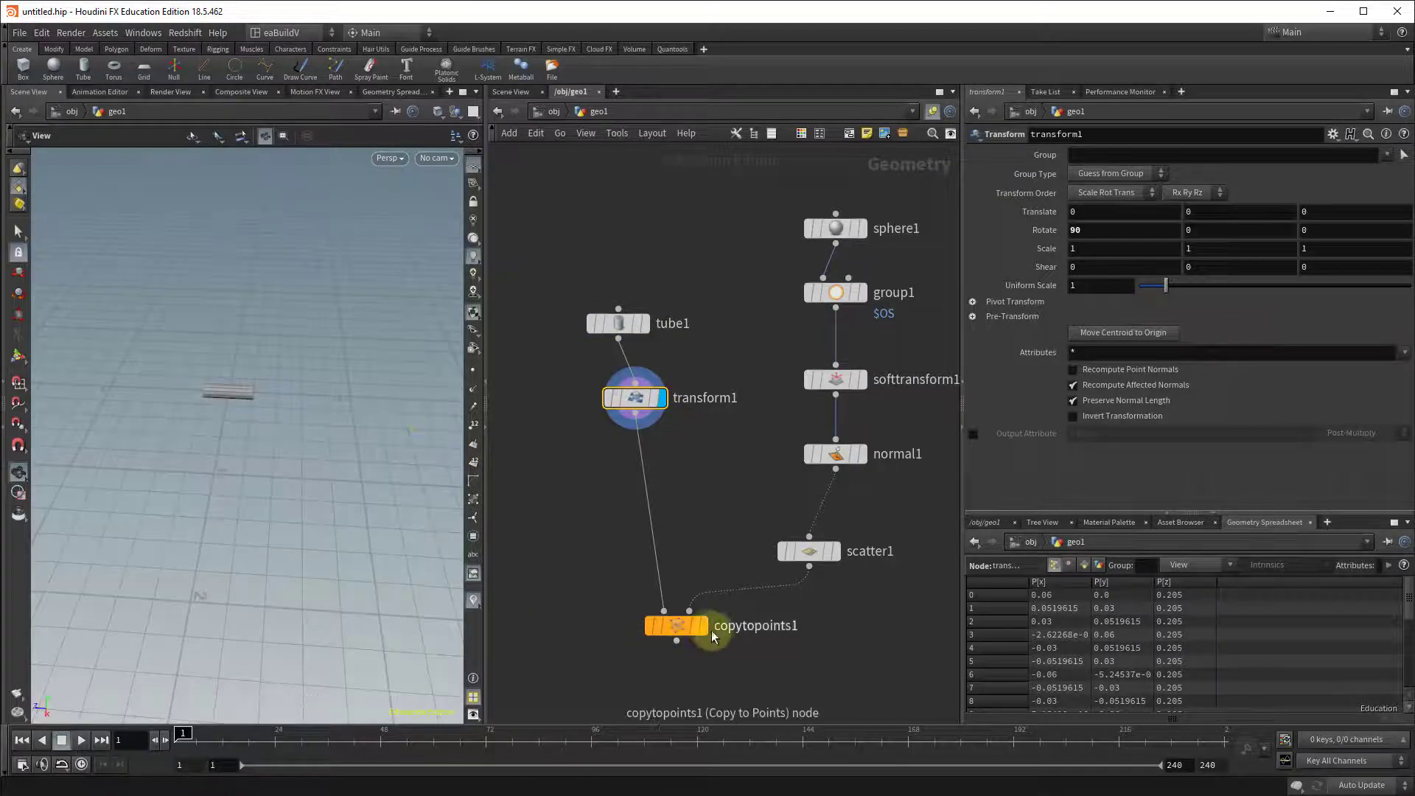
left_click(703, 625)
left_click_drag(300, 520, 306, 489)
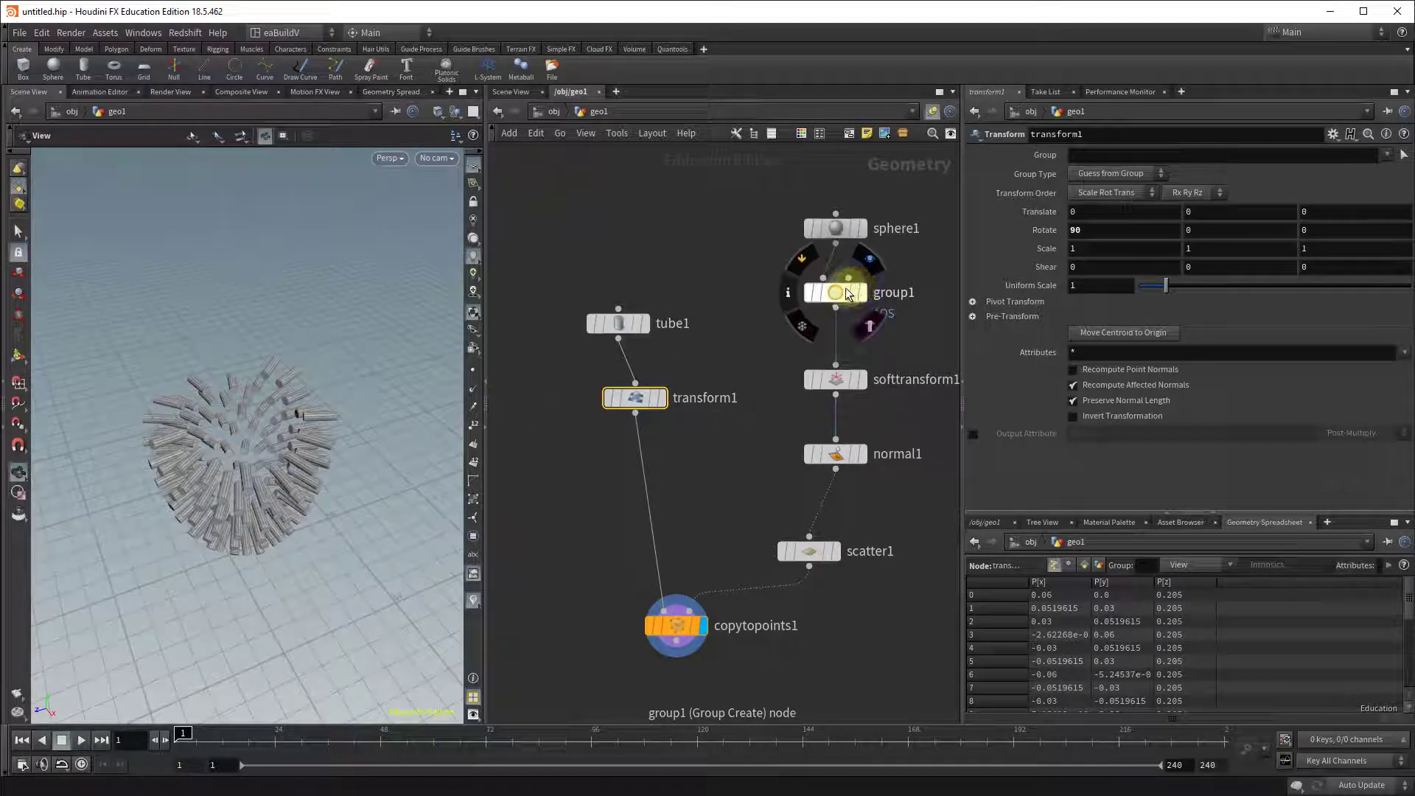
left_click(855, 377)
mouse_move(261, 449)
left_mouse_down()
mouse_move(275, 420)
mouse_move(366, 426)
mouse_move(320, 448)
mouse_move(253, 442)
mouse_move(233, 410)
mouse_move(214, 433)
mouse_move(228, 471)
mouse_move(354, 436)
mouse_move(266, 446)
left_mouse_up()
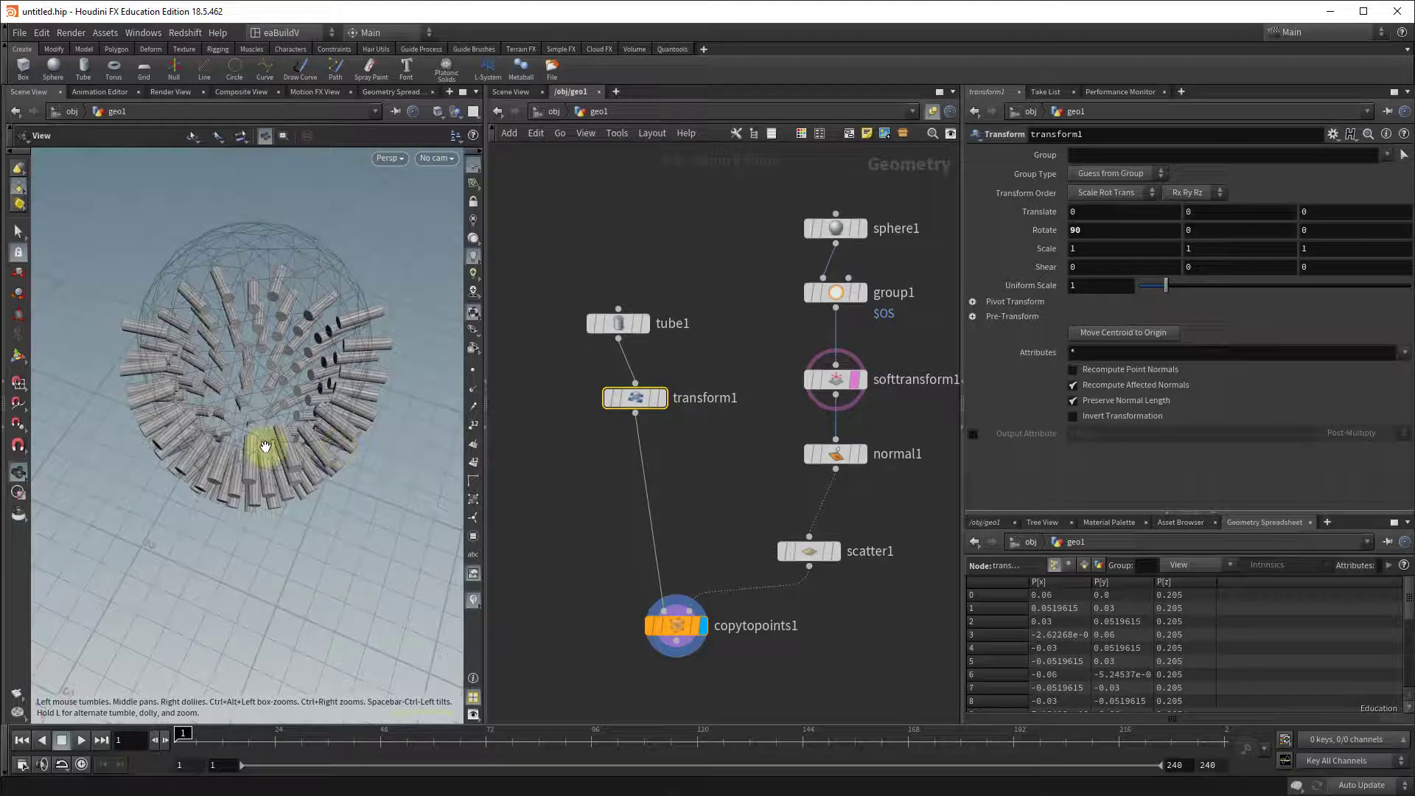
left_click_drag(442, 550, 309, 289)
Lower scatter1's Force Total Count from 195 to 61 and move transform1 up and left
left_click_drag(280, 372, 278, 429)
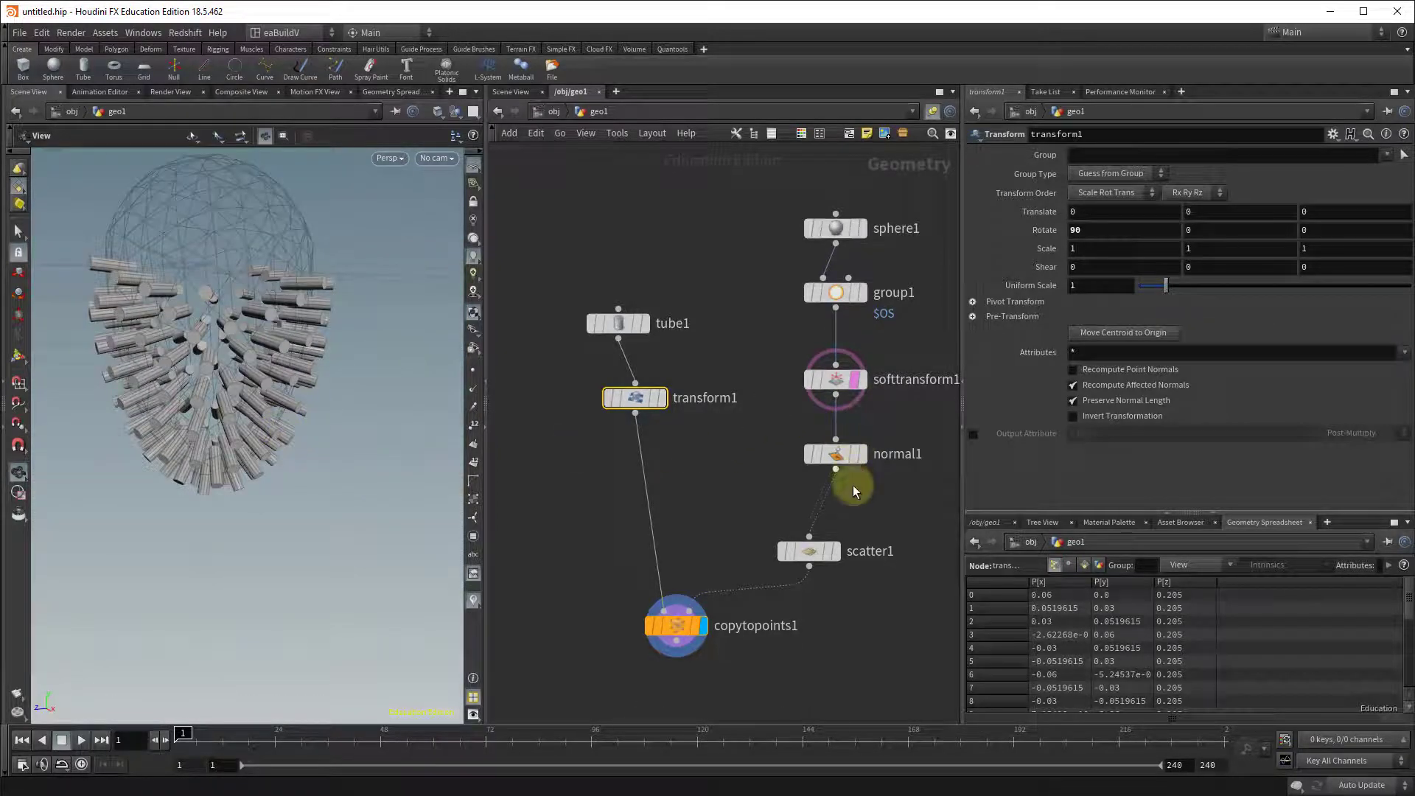
left_click(812, 546)
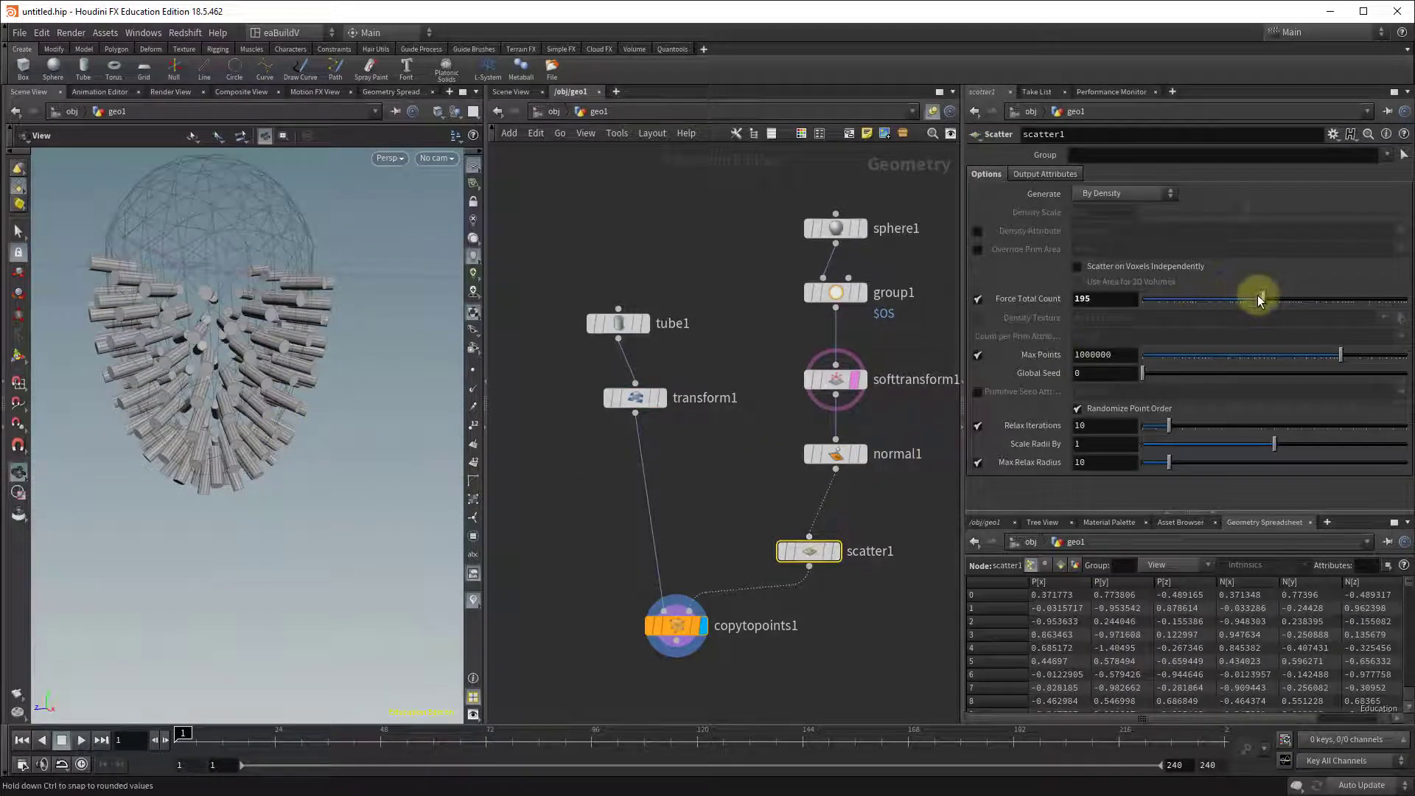
left_click_drag(1257, 295, 1236, 293)
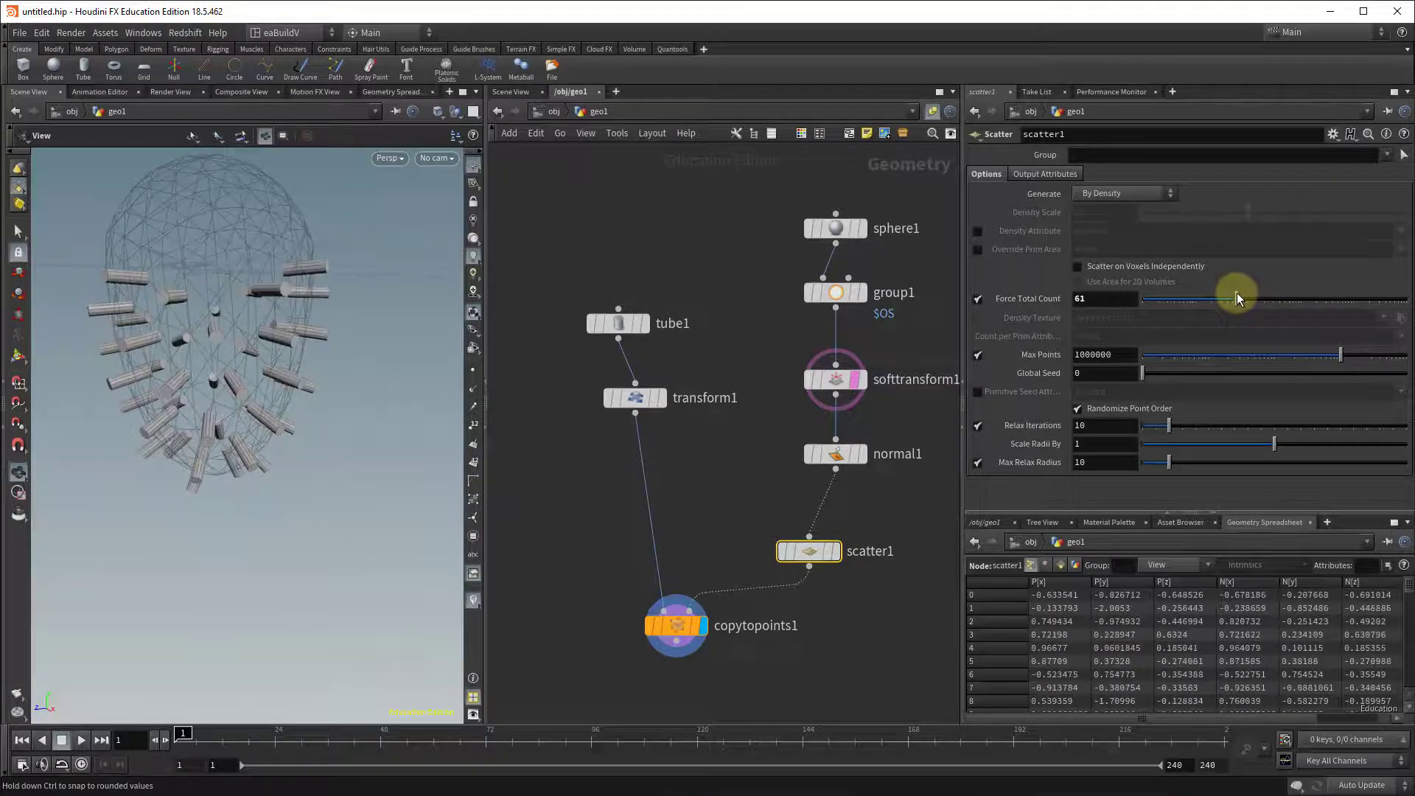
left_click_drag(442, 385, 360, 493)
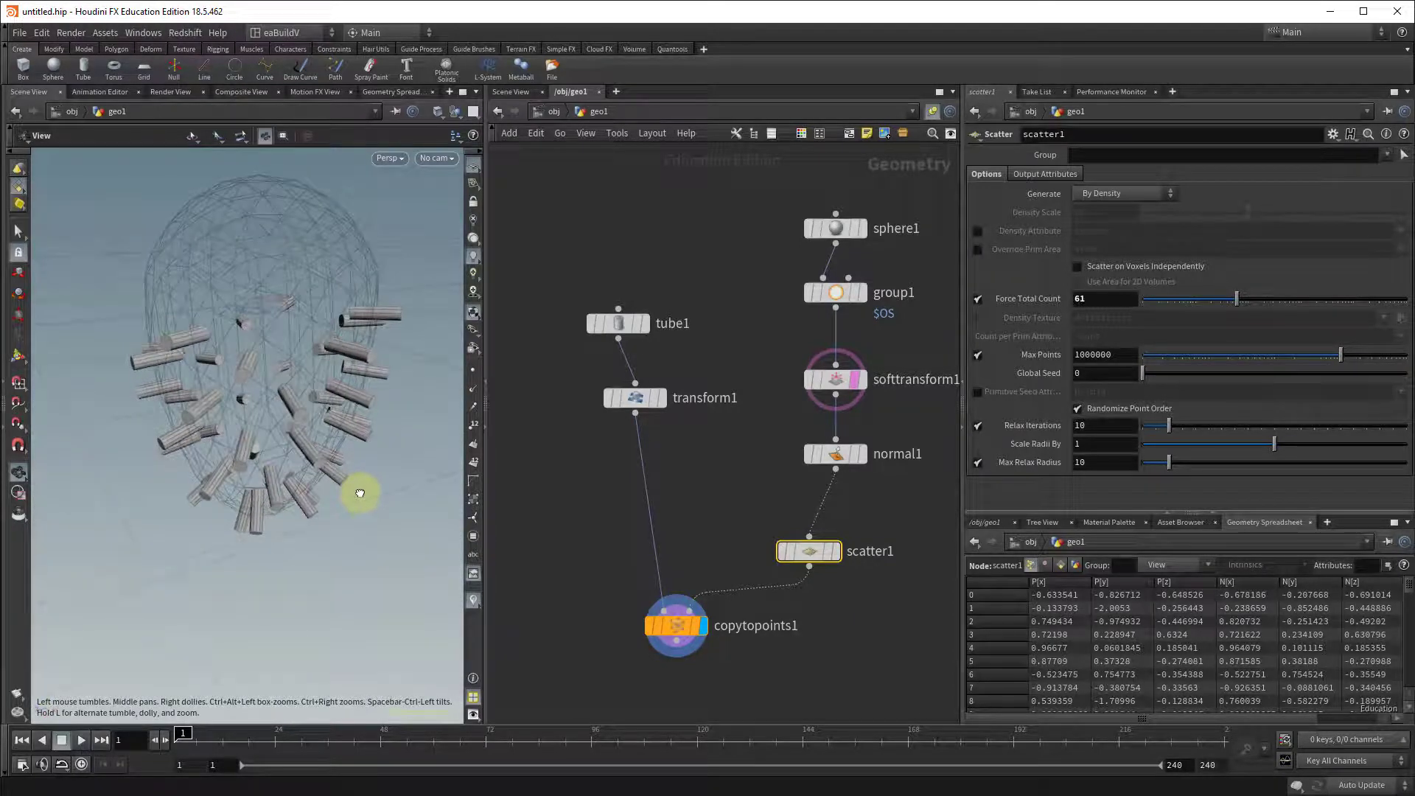
left_click_drag(385, 365, 390, 333)
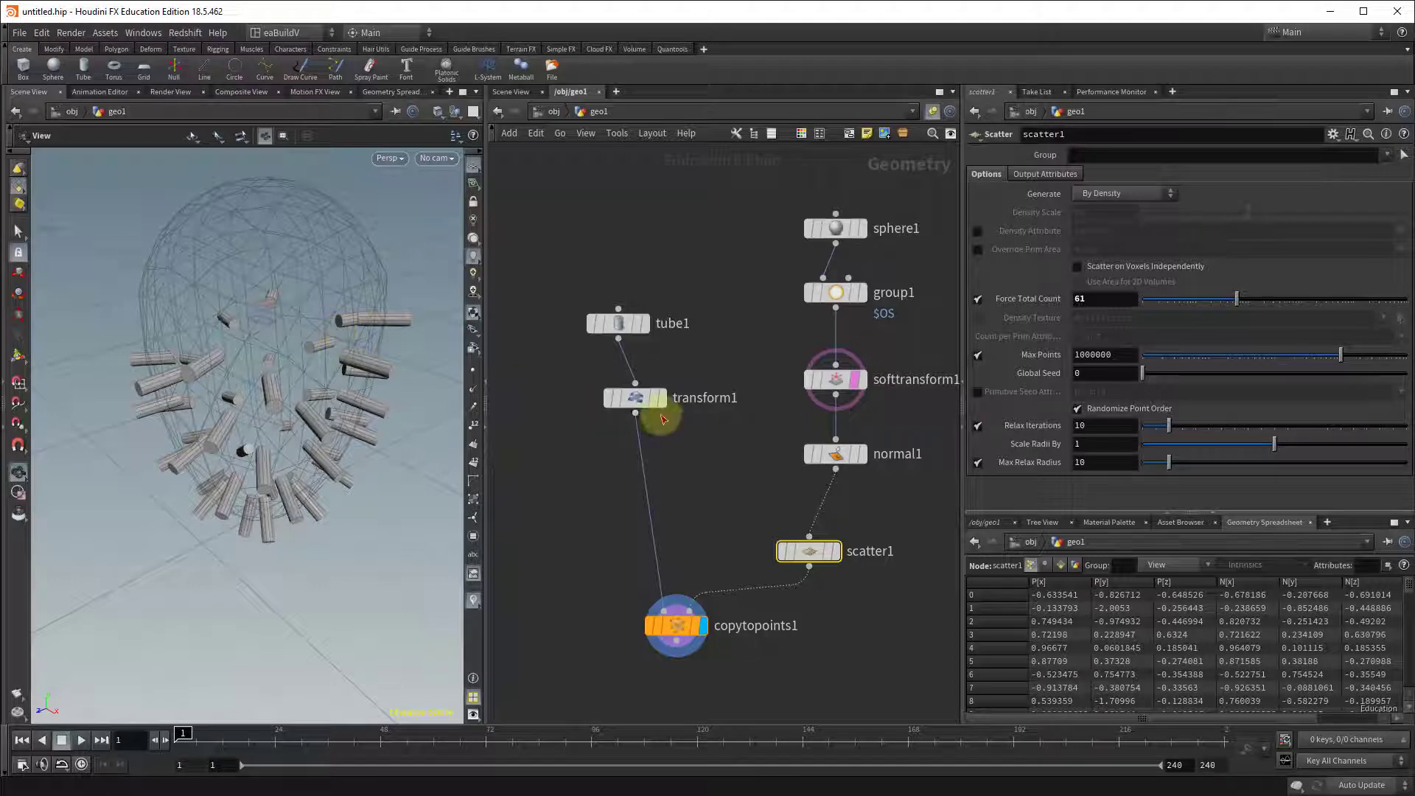
left_click_drag(639, 401, 558, 432)
mouse_move(606, 396)
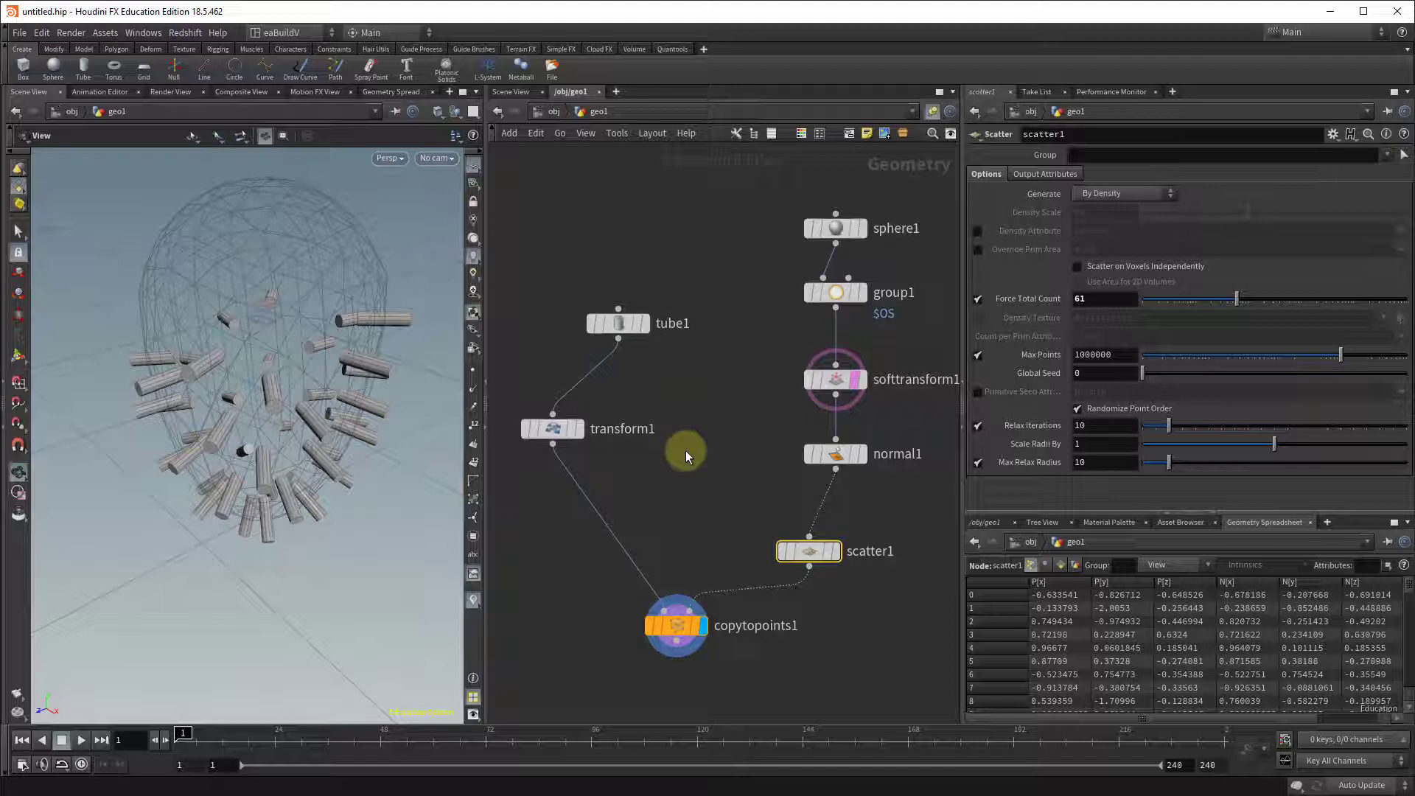
Insert matchsize1 between tube1 and transform1 with Justify Y at Min, then display copytopoints1 again
key("Tab")
type("ax")
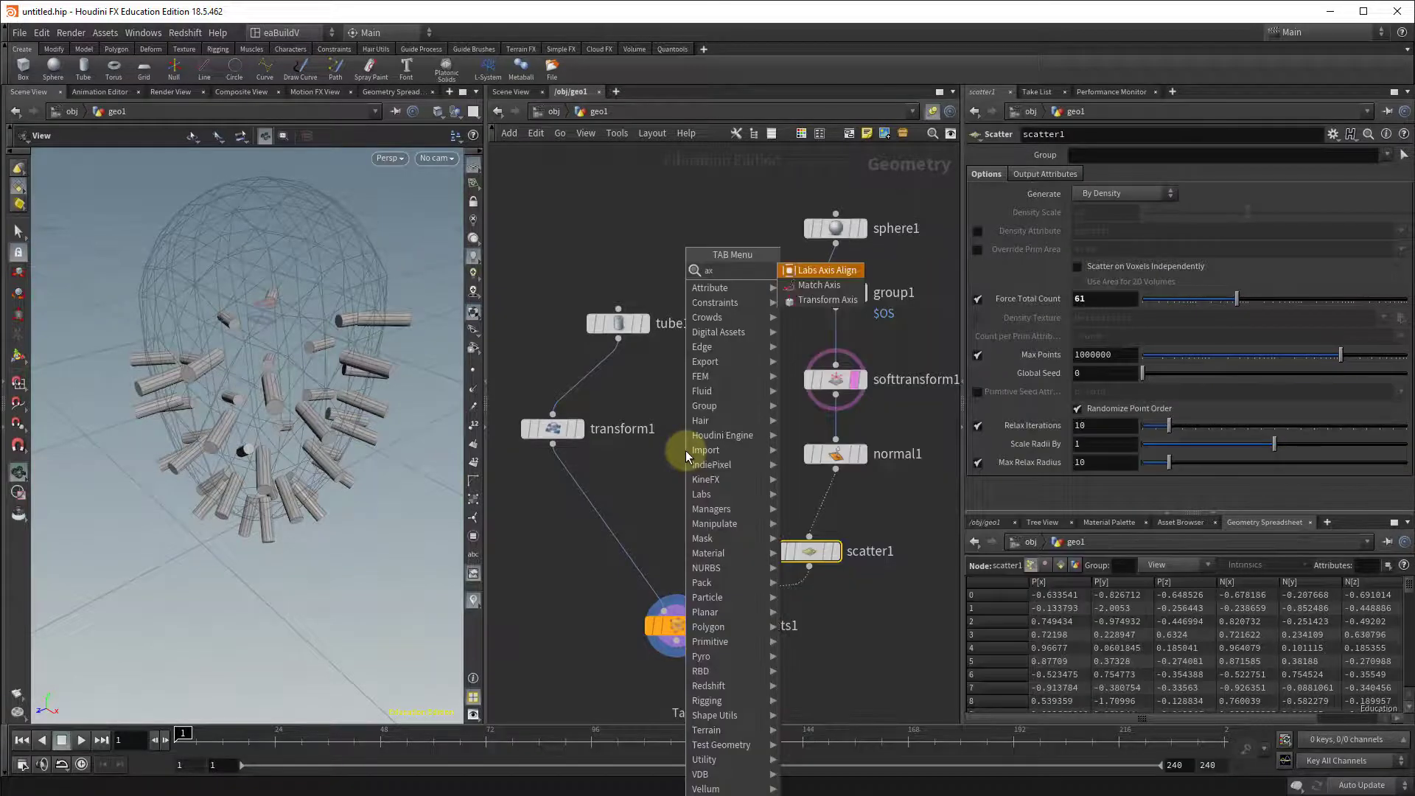
key("Return")
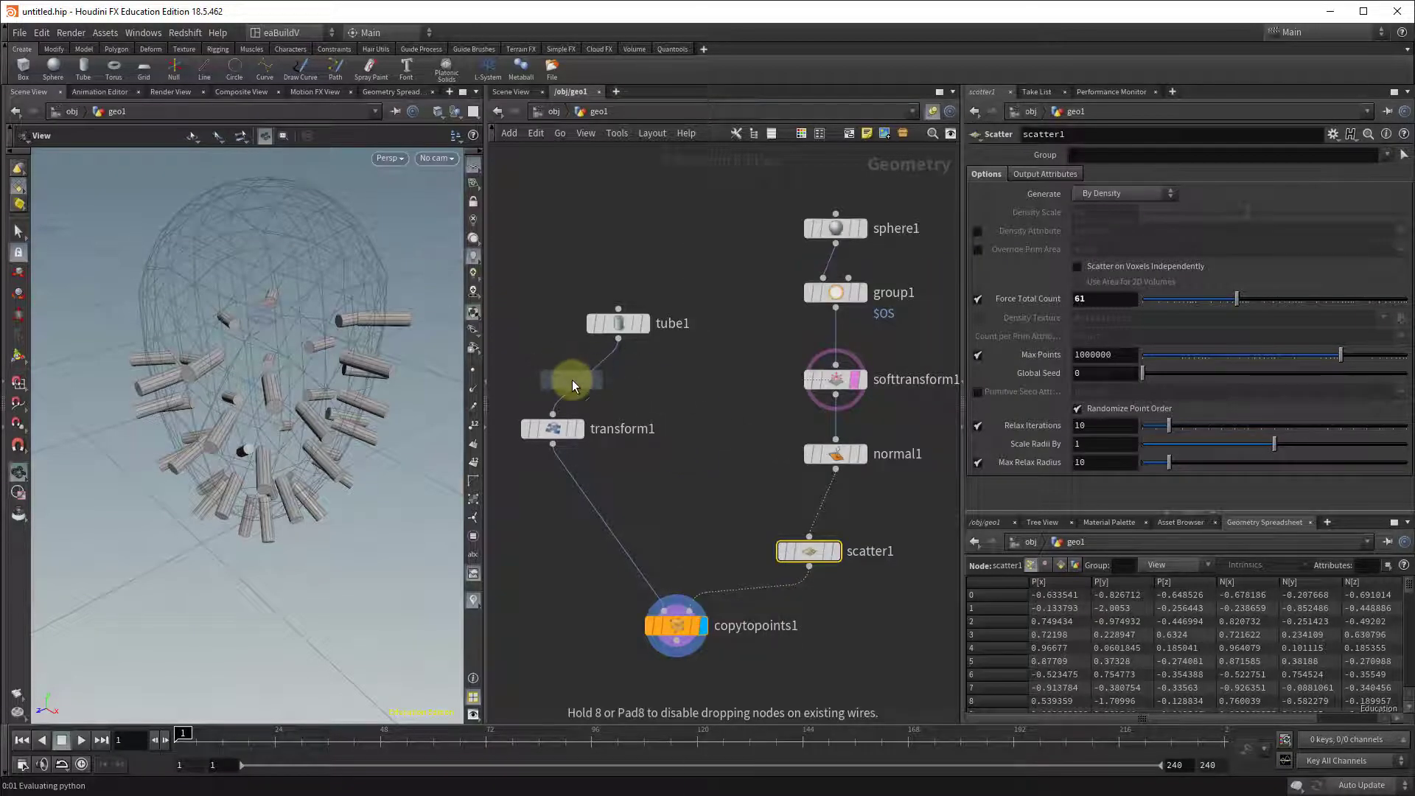
left_click_drag(580, 391, 579, 392)
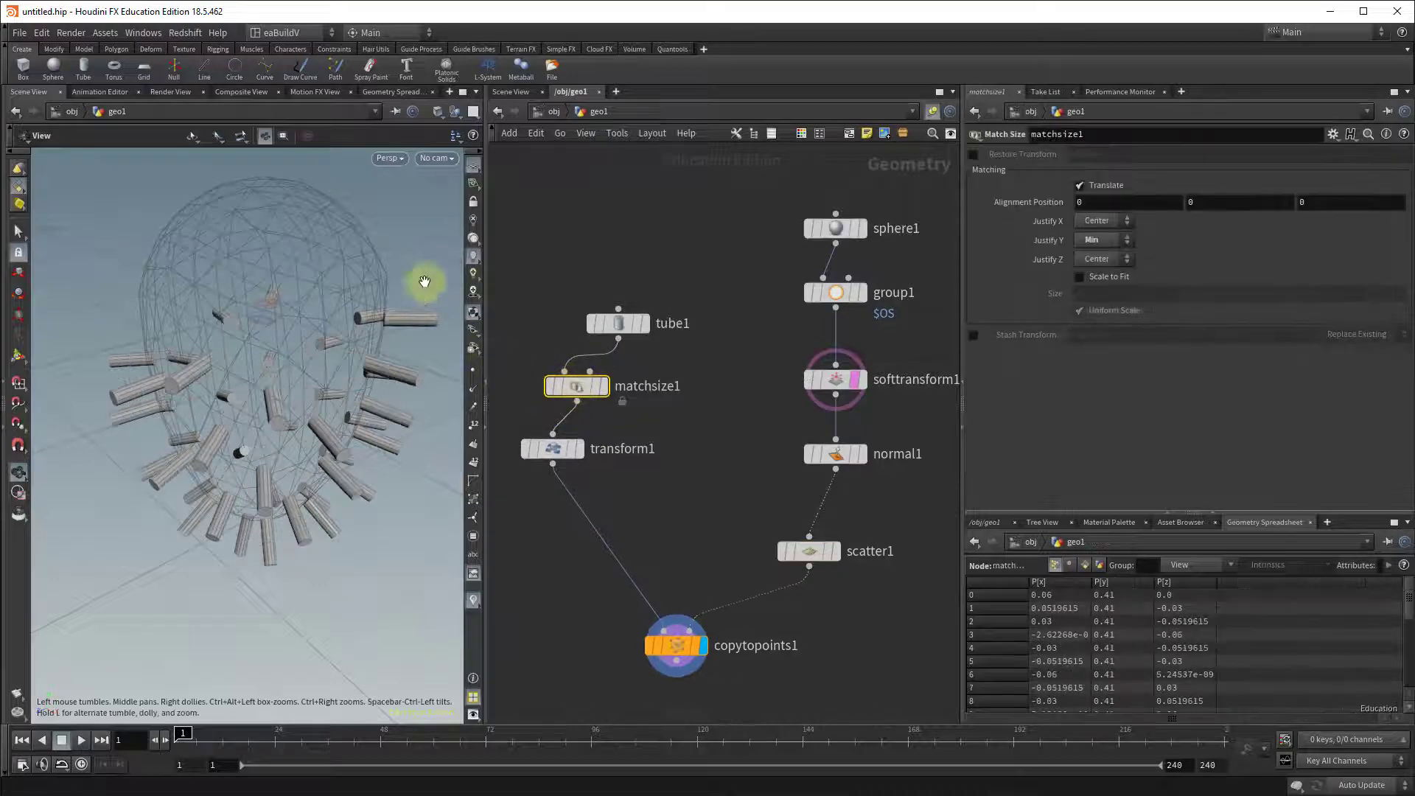
left_click(602, 386)
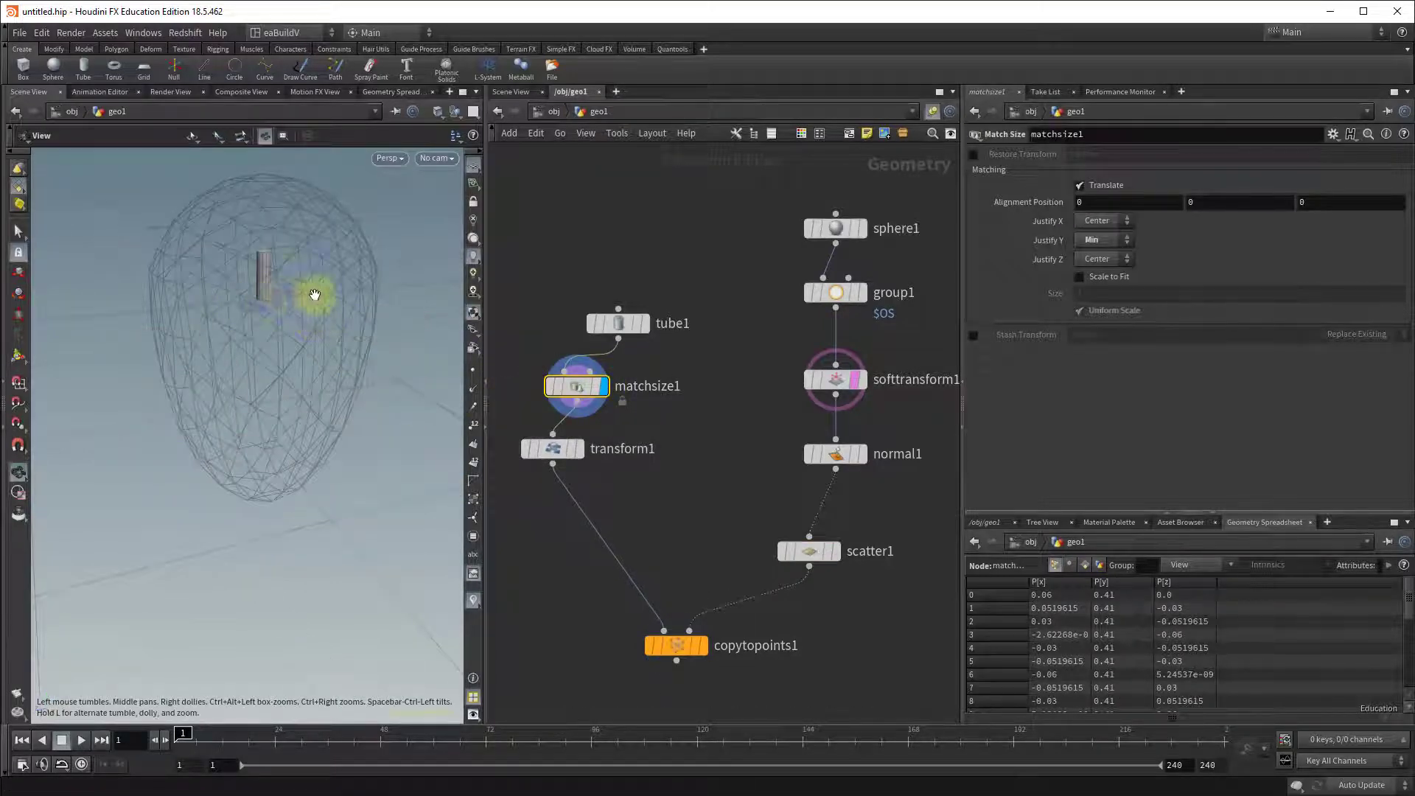
left_click(582, 448)
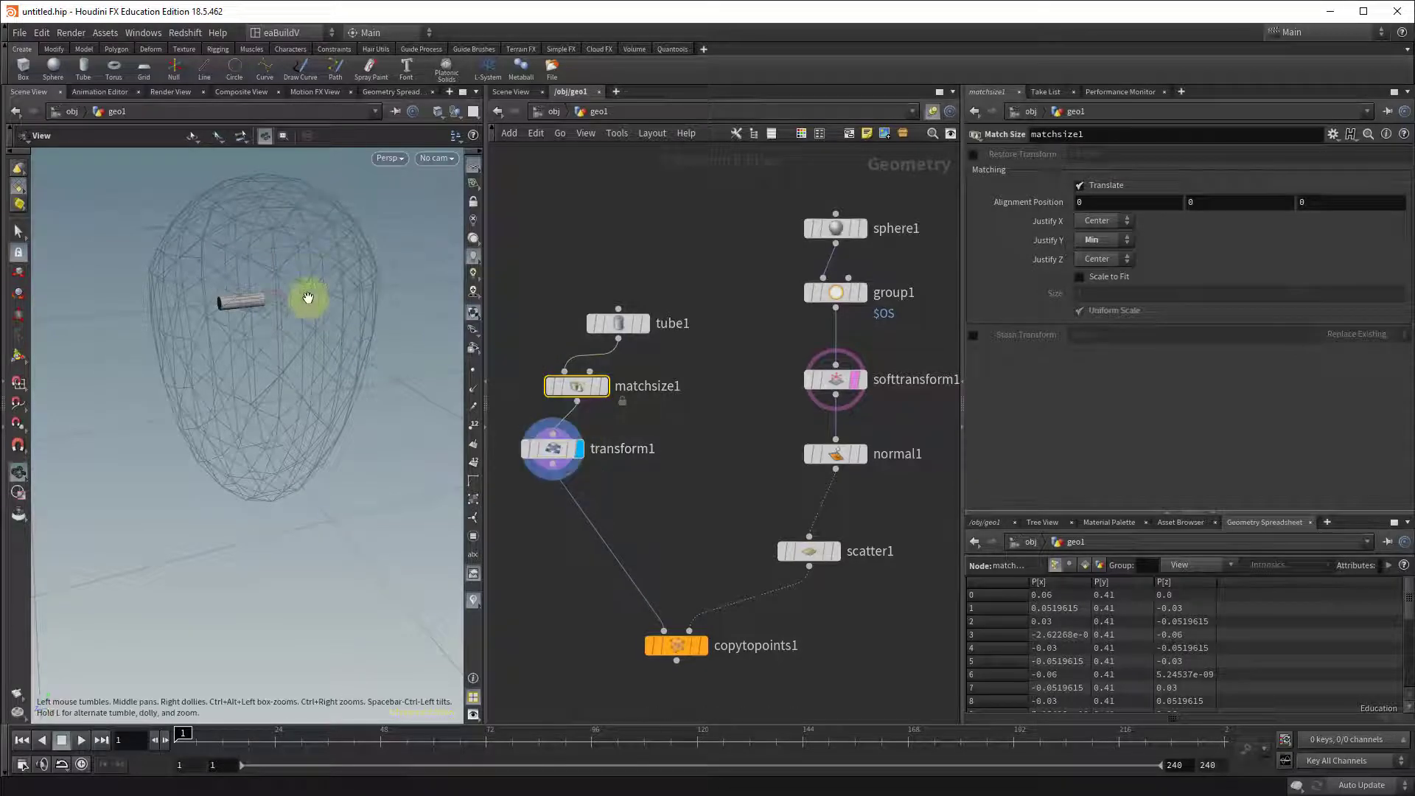
left_click(705, 647)
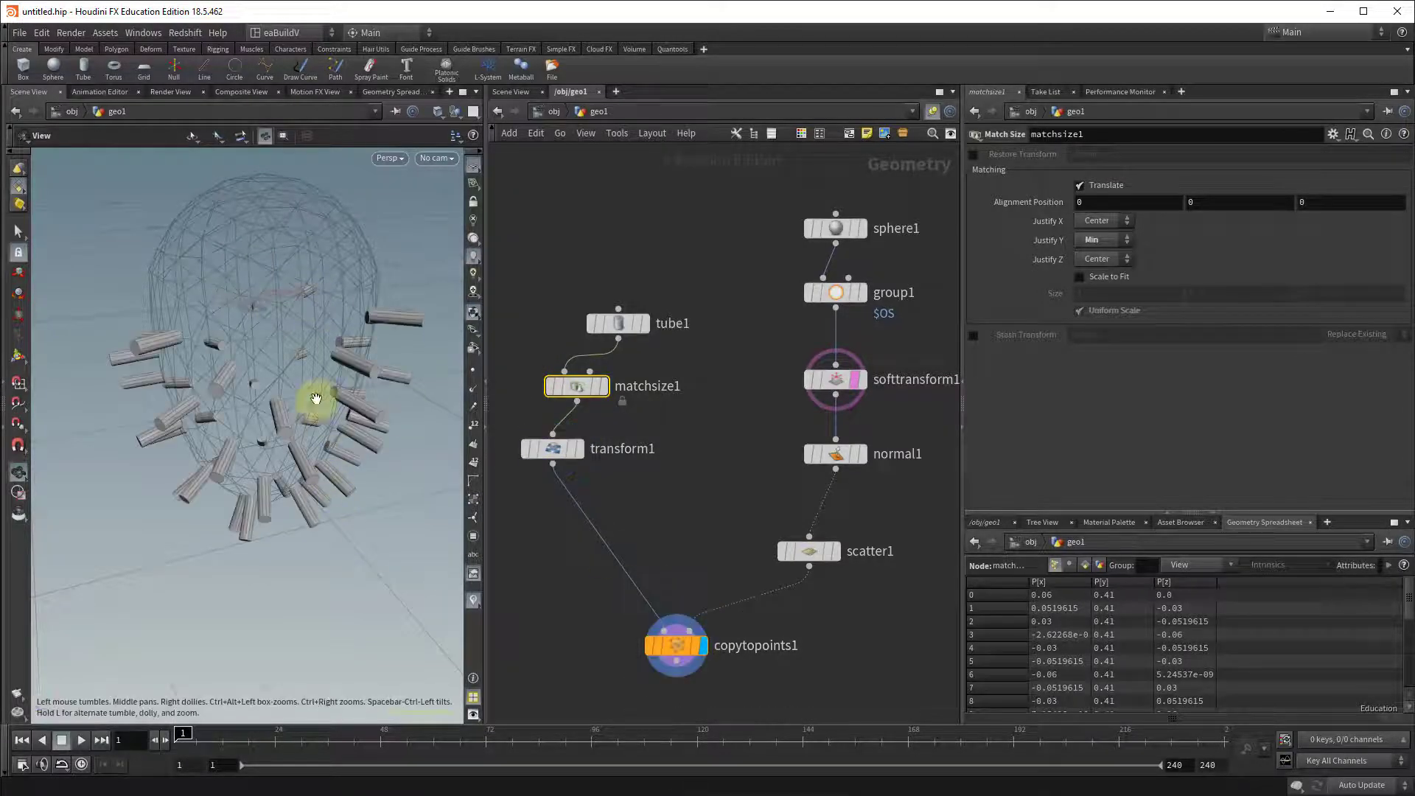
left_click_drag(316, 403, 356, 351)
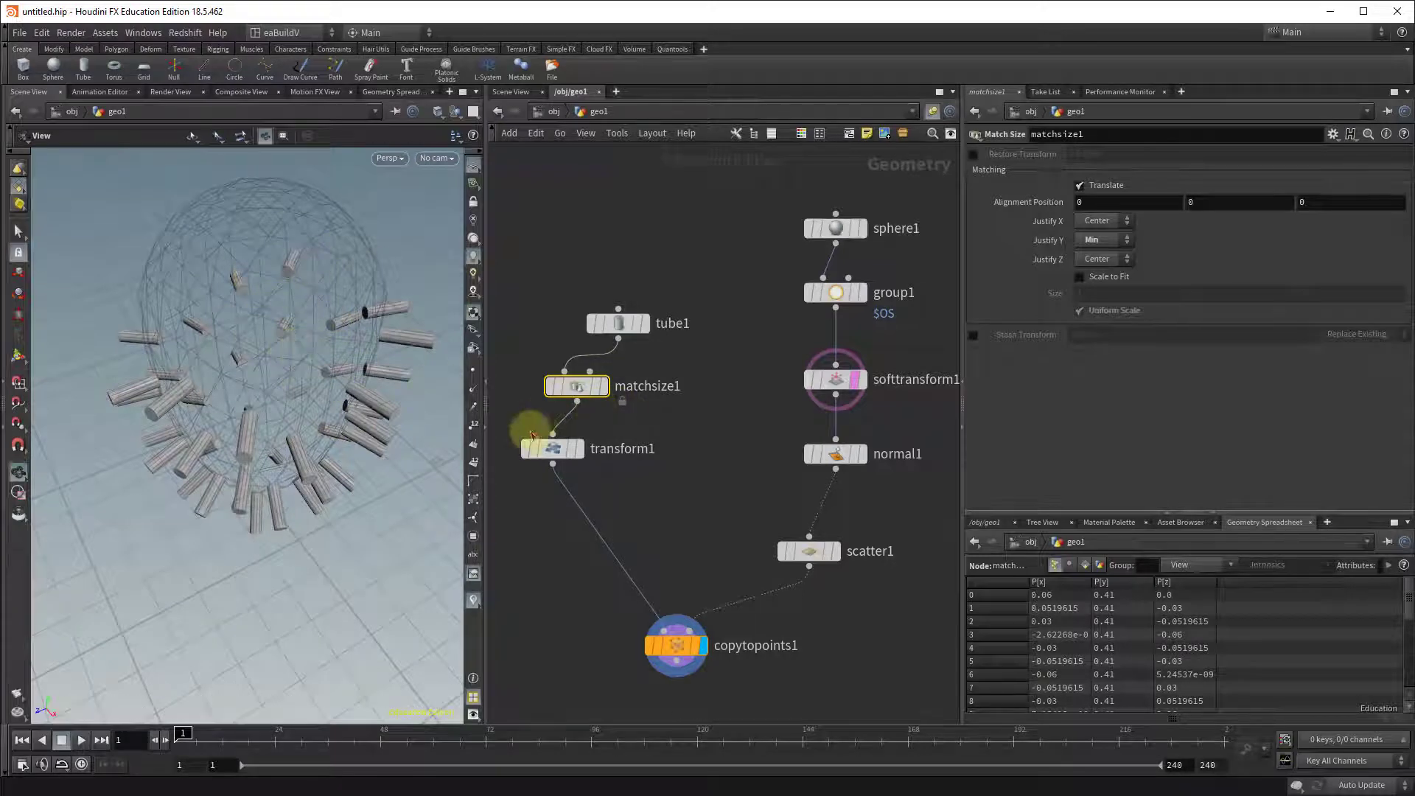
Align transform1 under matchsize1 and duplicate it as transform2 fed by tube1
mouse_move(560, 451)
left_click_drag(560, 450, 579, 442)
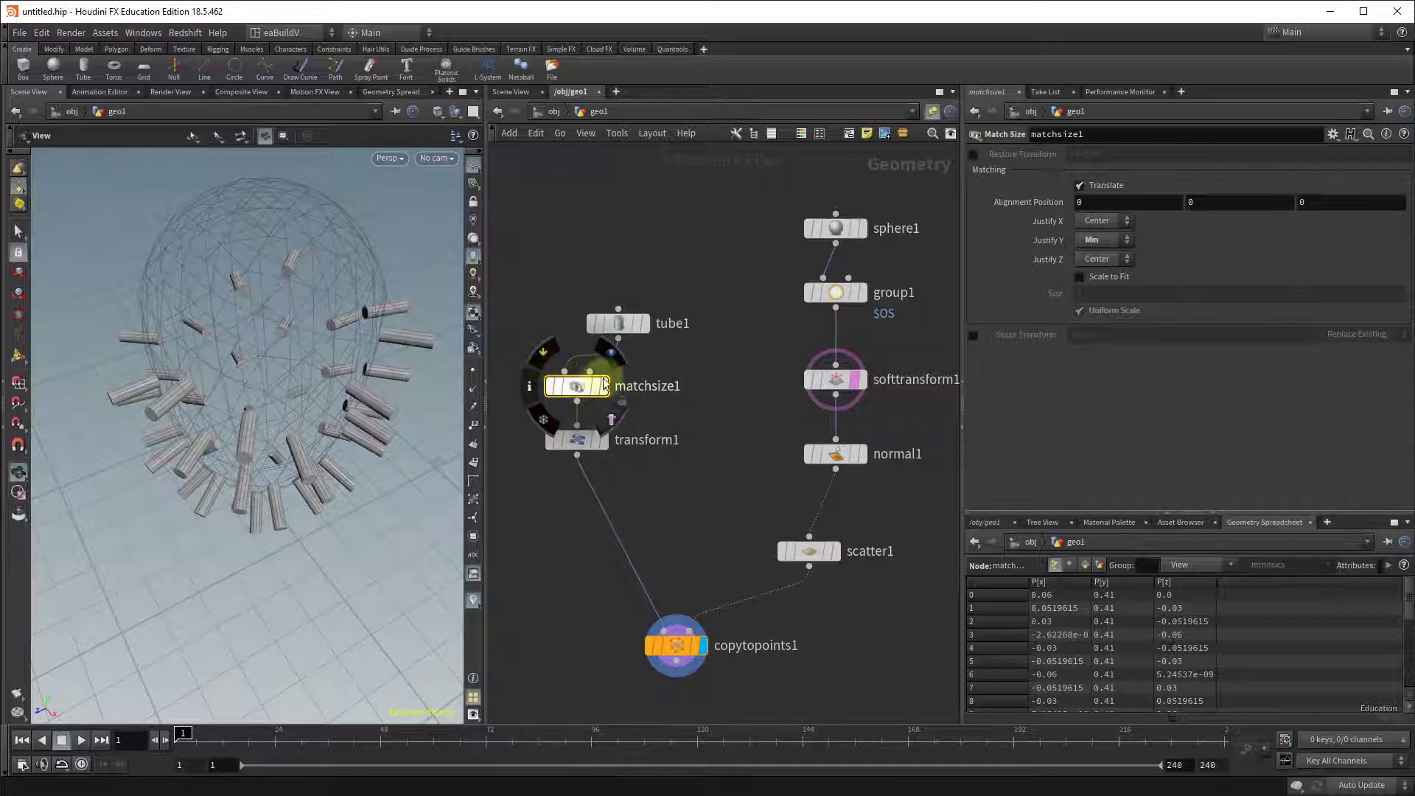
middle_click_drag(713, 479, 689, 478)
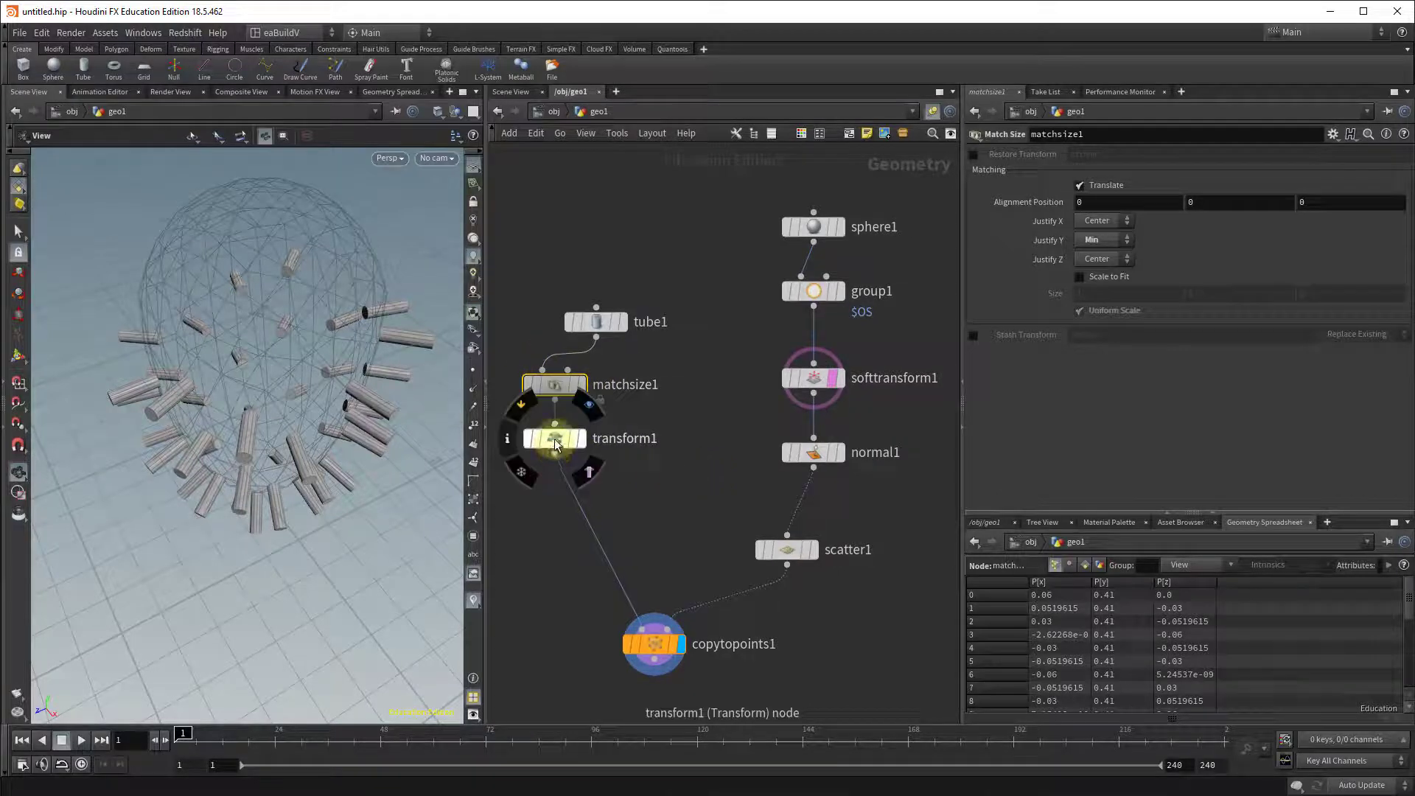
left_click_drag(546, 431, 700, 426)
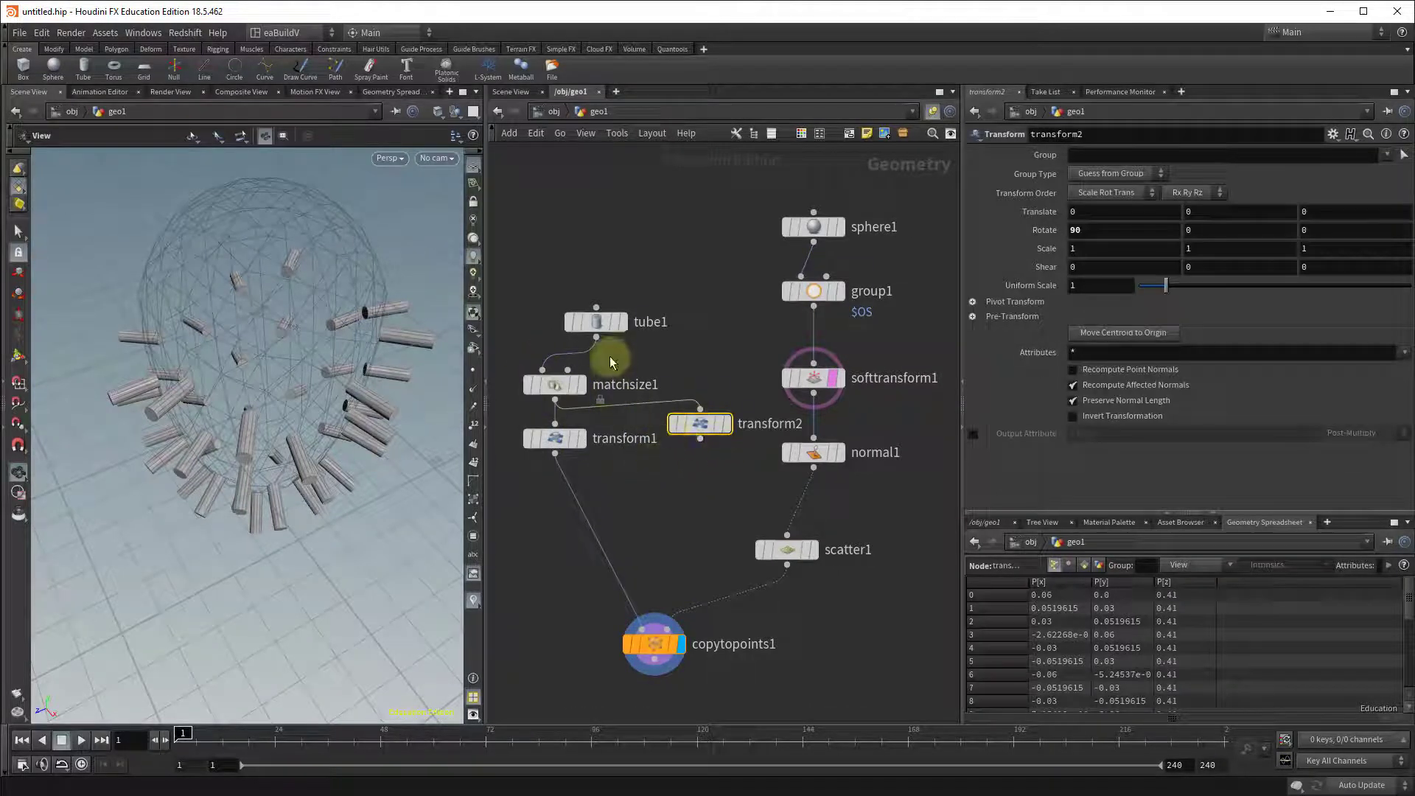
left_click_drag(595, 338, 700, 414)
left_click(728, 428)
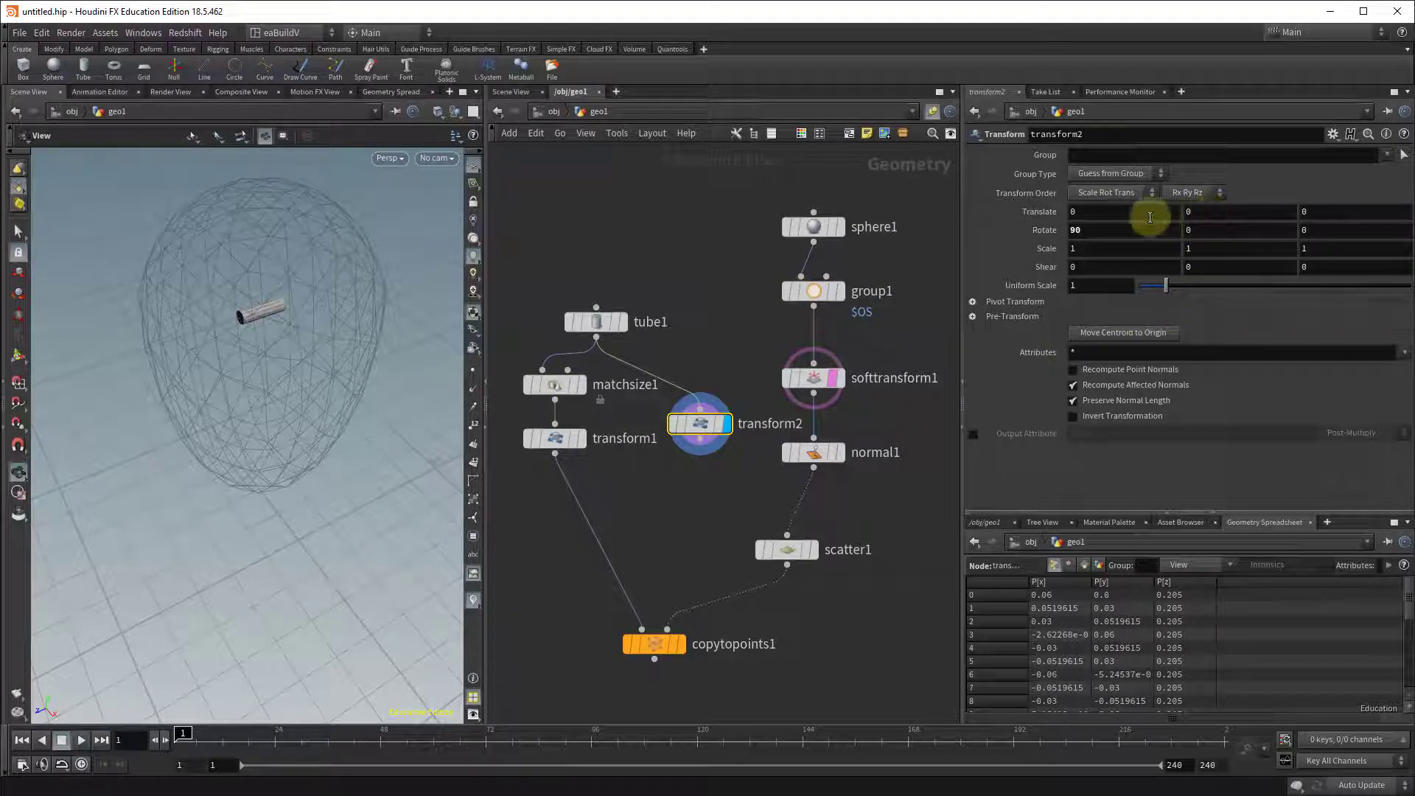
Reveal transform2's pivot settings and view the unrotated tube1 with transform handles
left_click(972, 302)
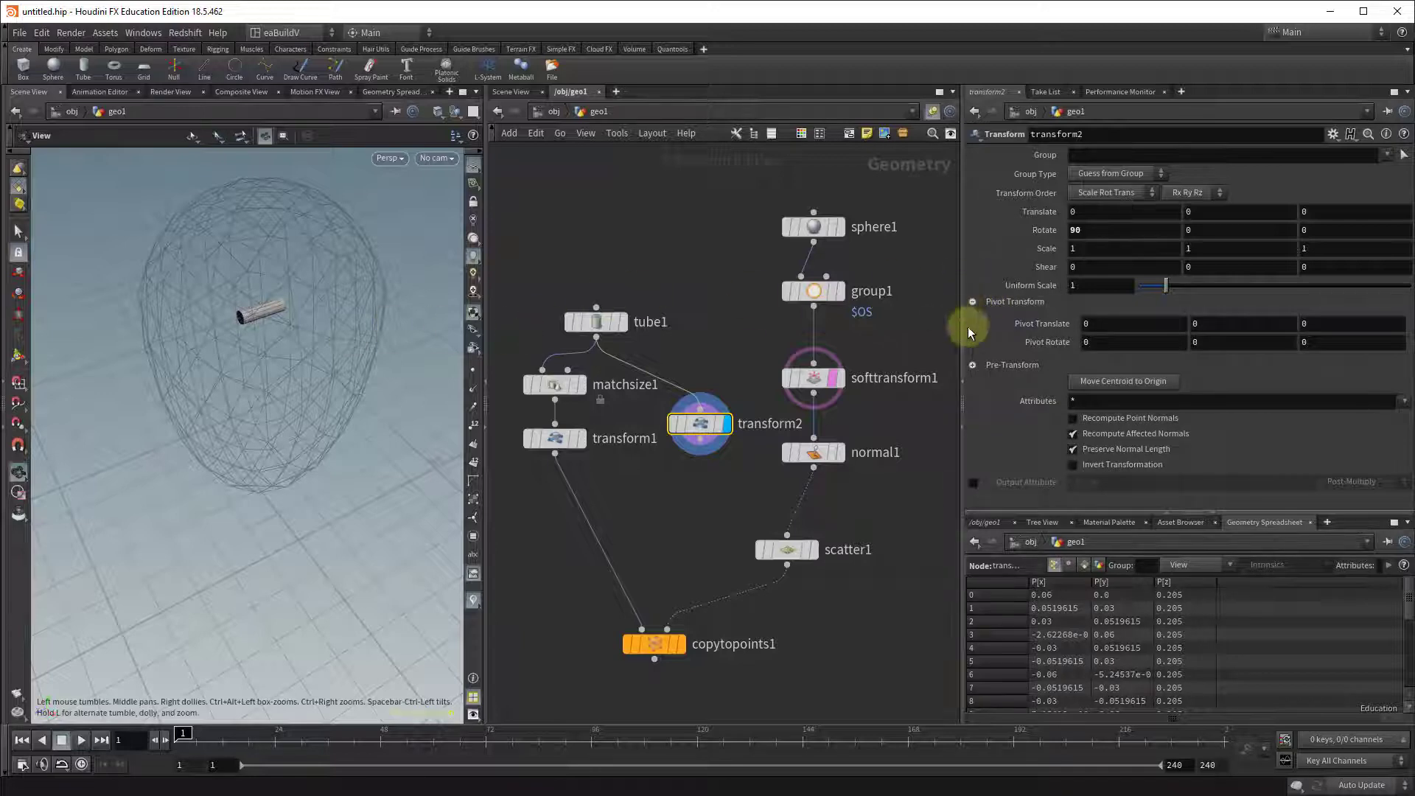
left_click(627, 326)
key("Return")
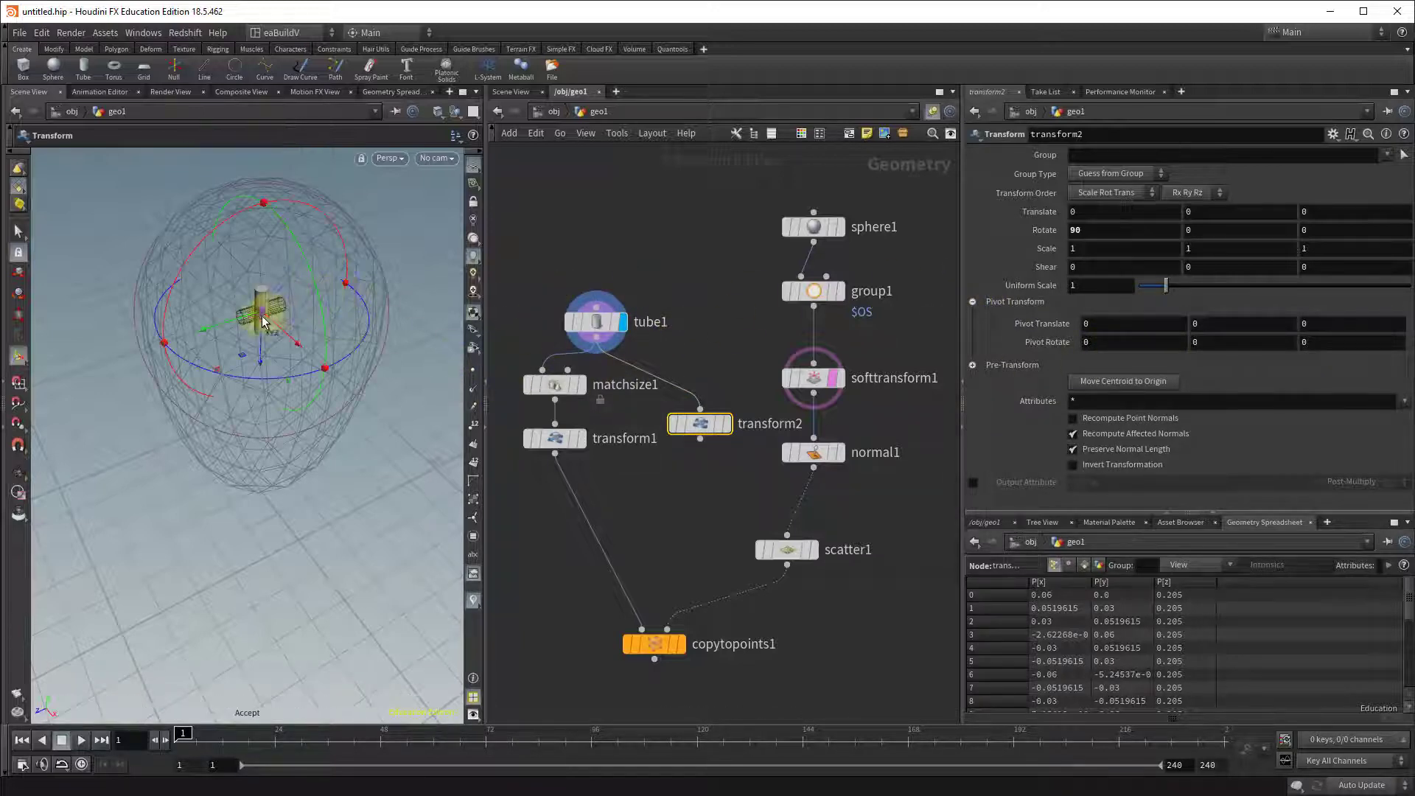
mouse_move(247, 365)
left_mouse_down("alt")
mouse_move(275, 320)
mouse_move(263, 346)
left_mouse_up("alt")
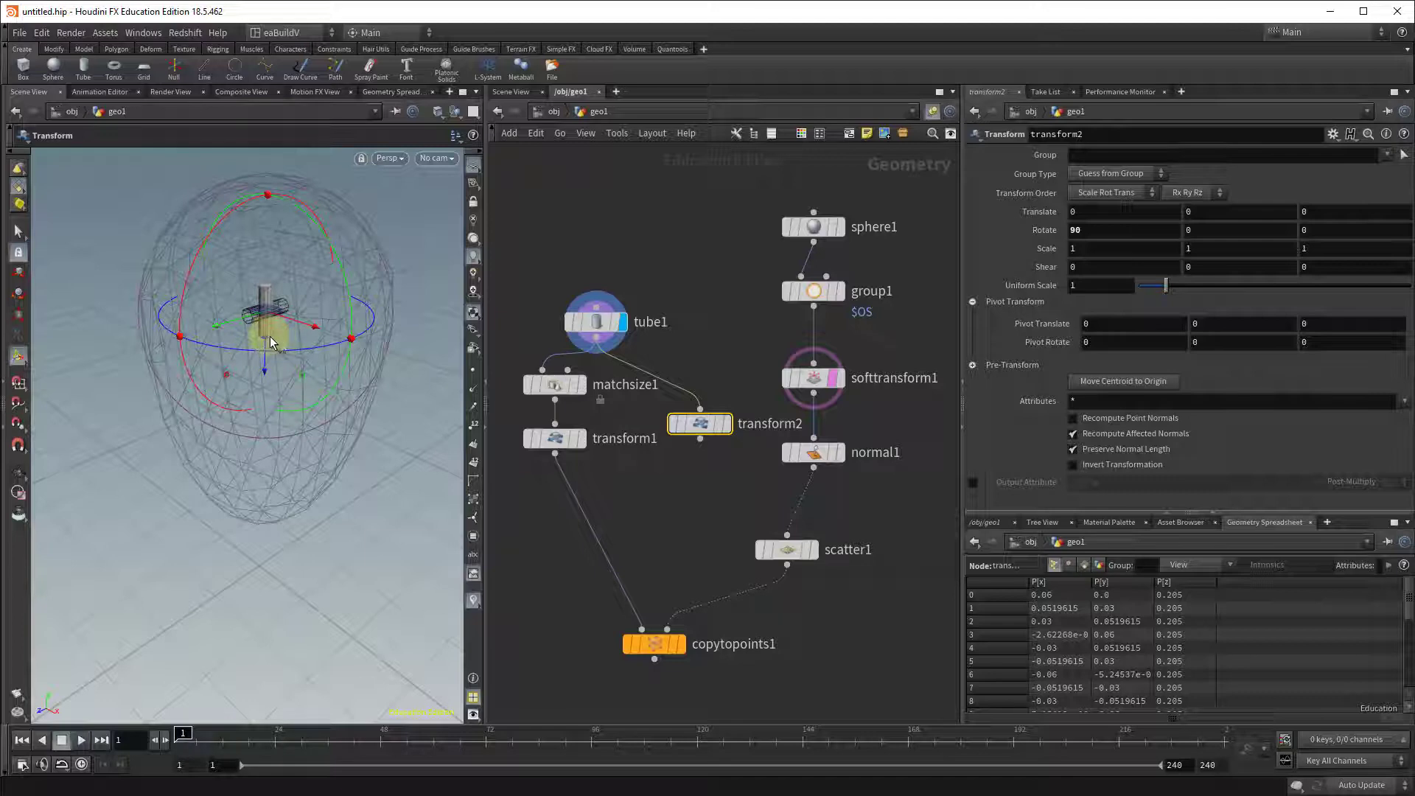
Display transform2's sideways tube and move its node up beside tube1
mouse_move(732, 425)
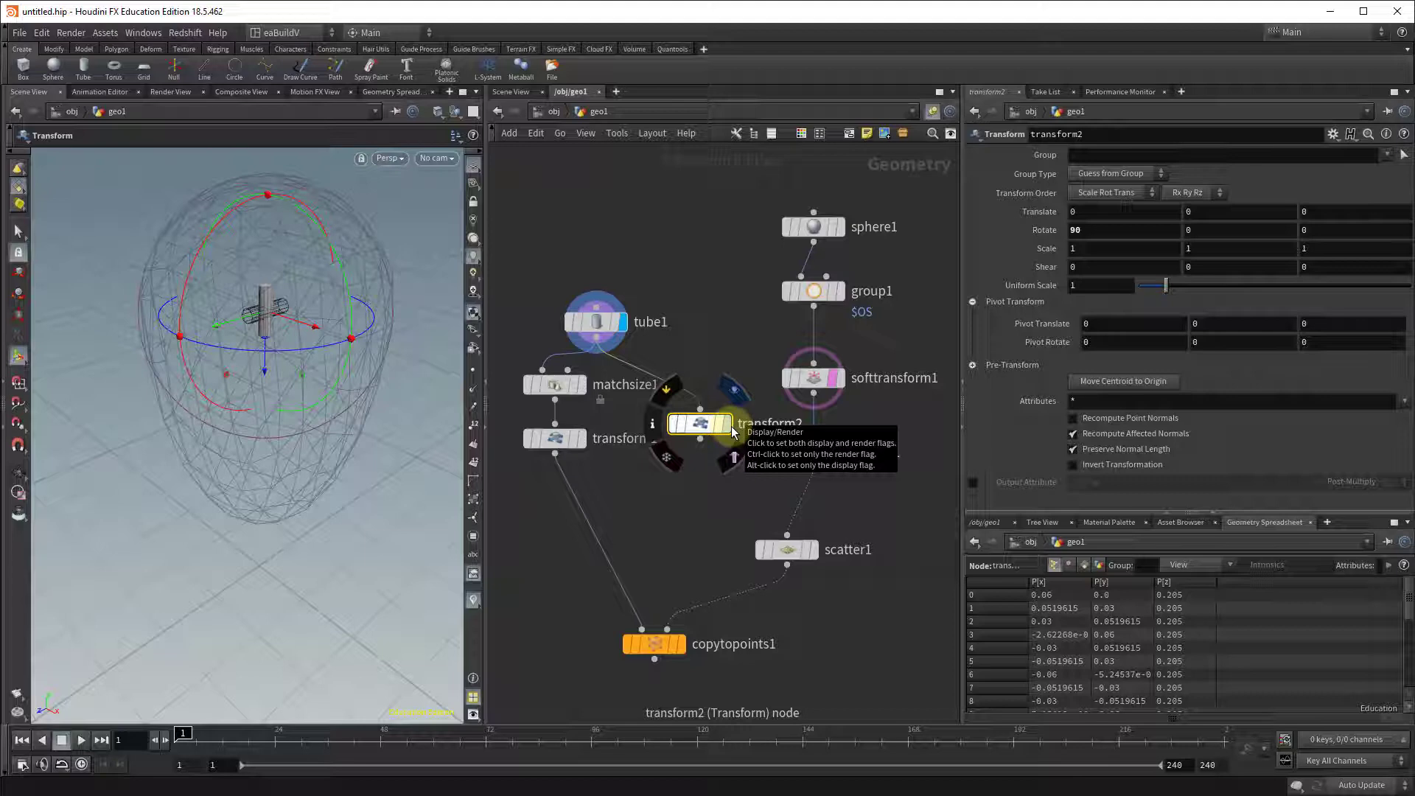
left_click(732, 432)
key("Escape")
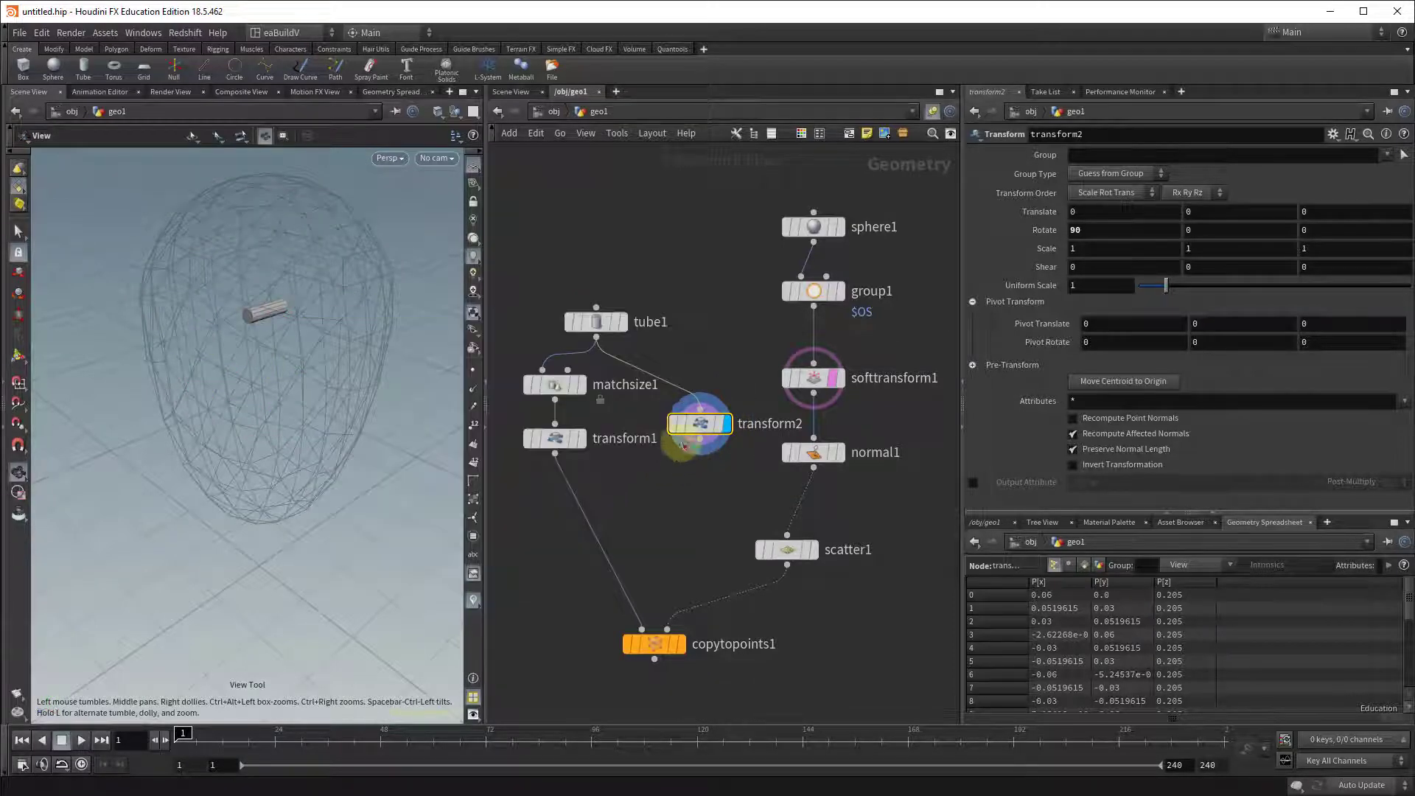
mouse_move(698, 428)
mouse_move(699, 427)
left_mouse_down()
mouse_move(696, 387)
mouse_move(696, 399)
left_mouse_up()
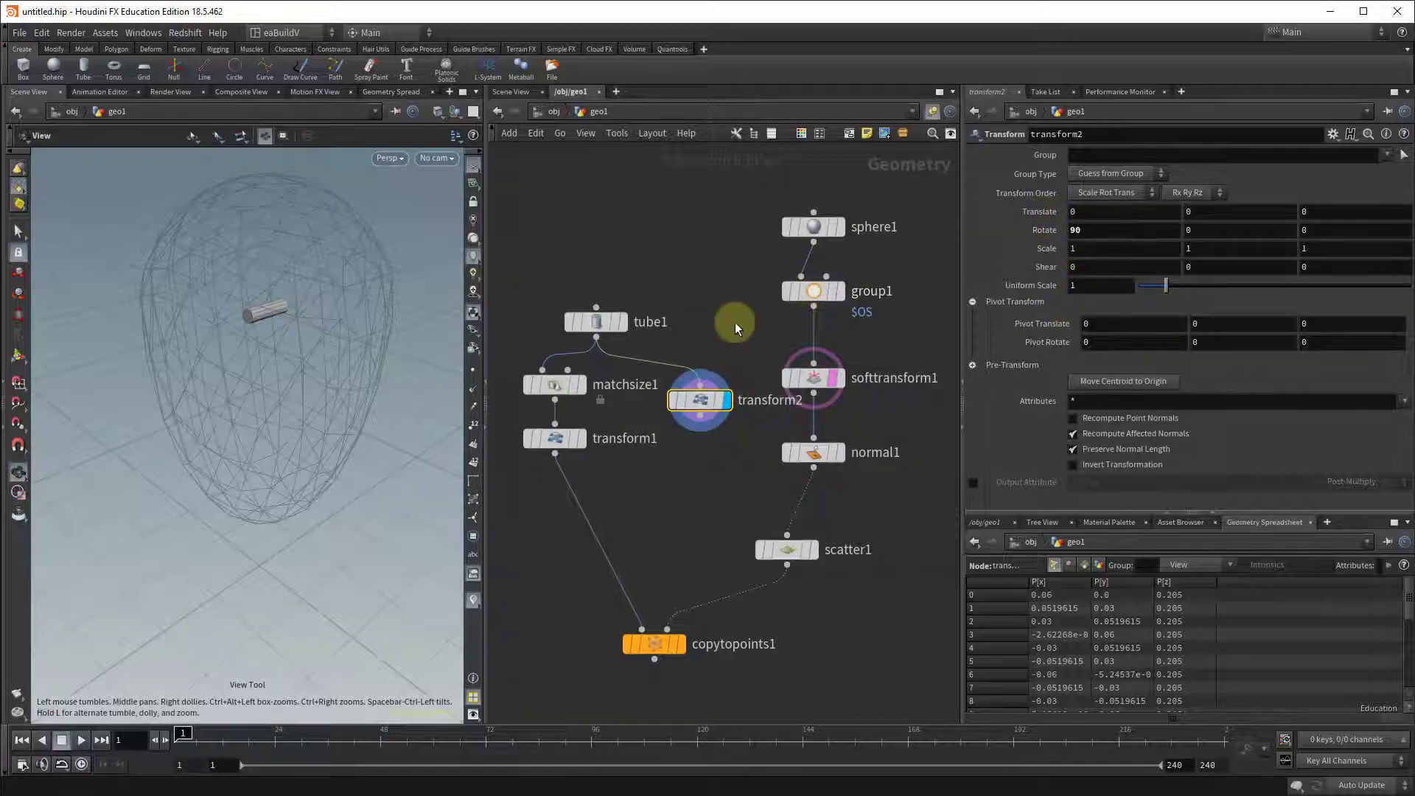
middle_click_drag(735, 321, 686, 316)
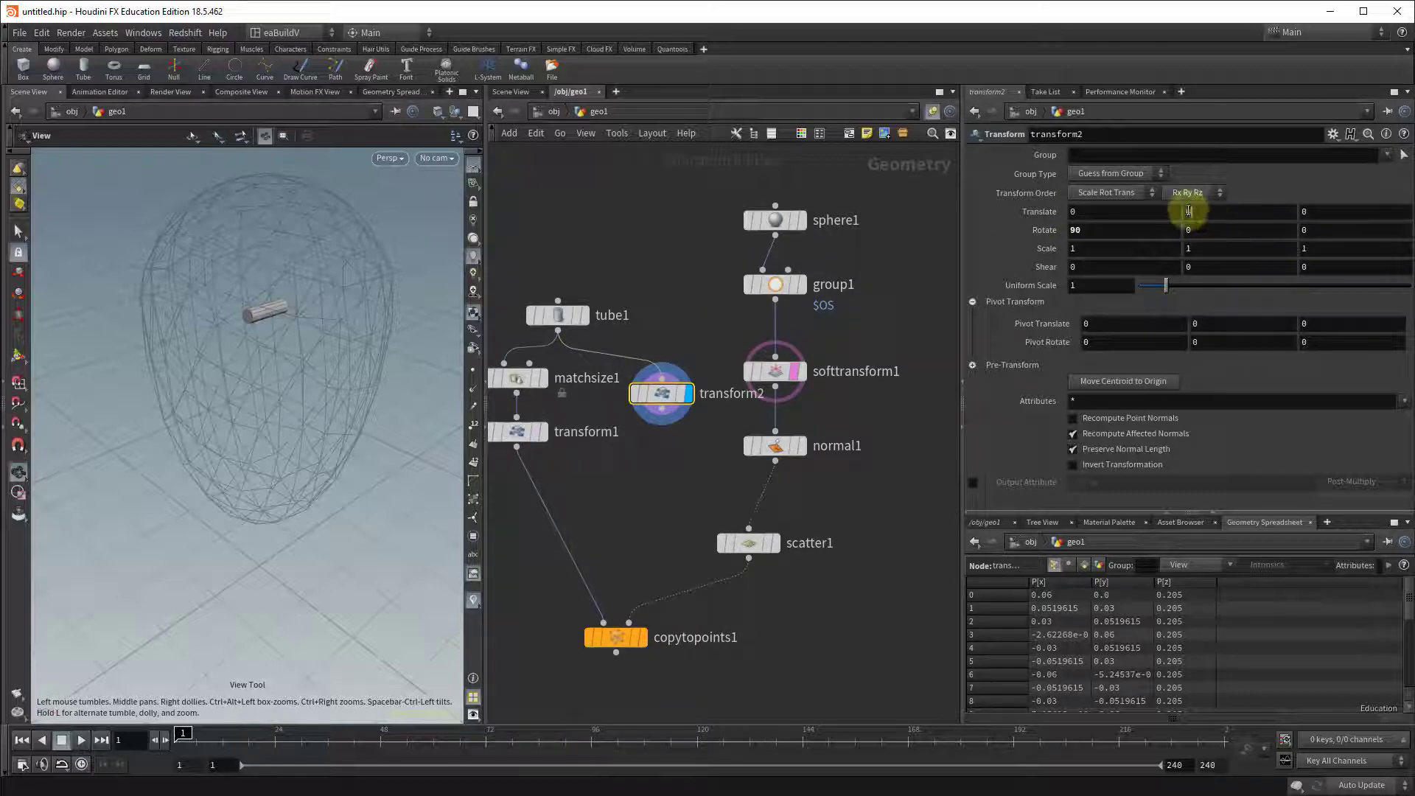
Set transform2's Translate Y to bbox(0,D_YMAX) and select its Rotate X value of 90
left_click(1217, 214)
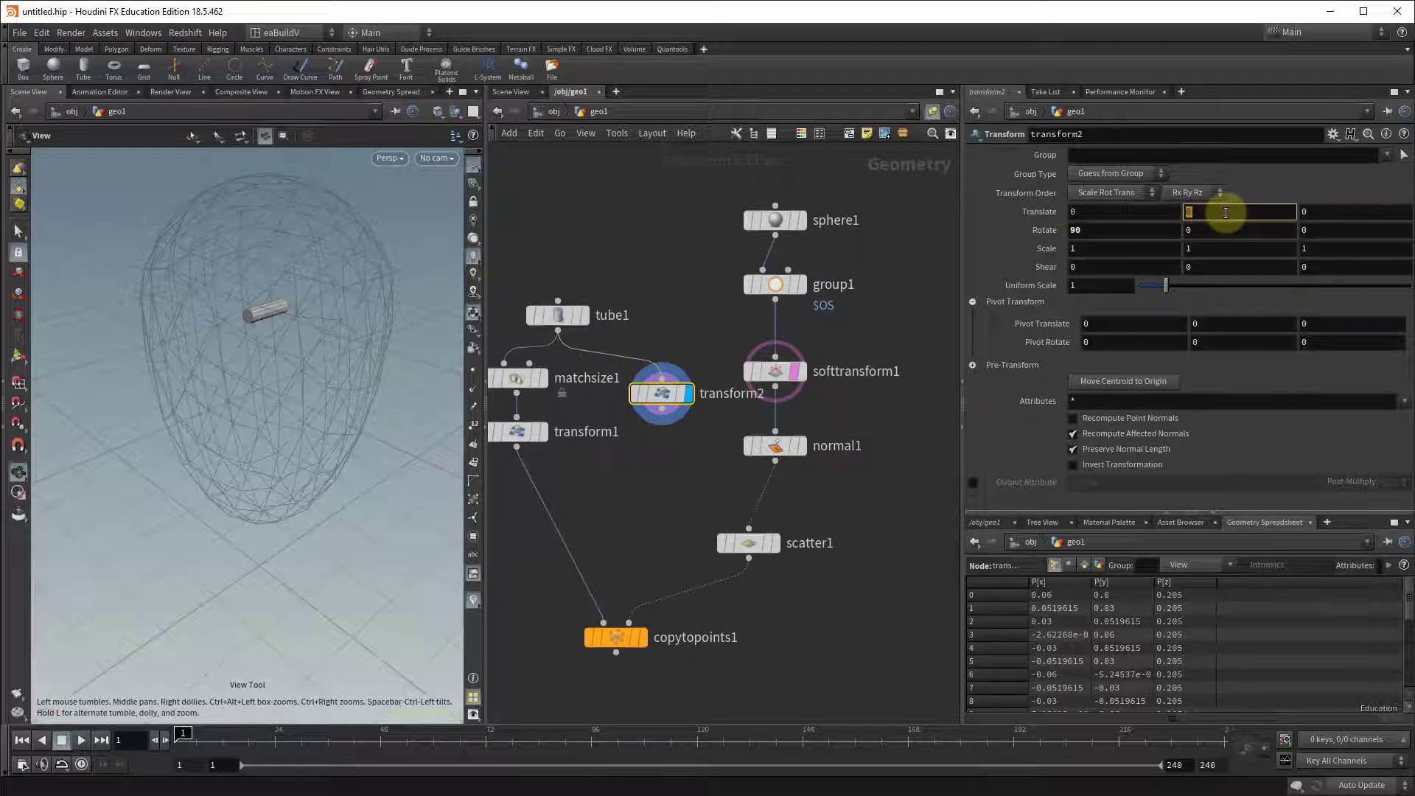
type("bbox(0,")
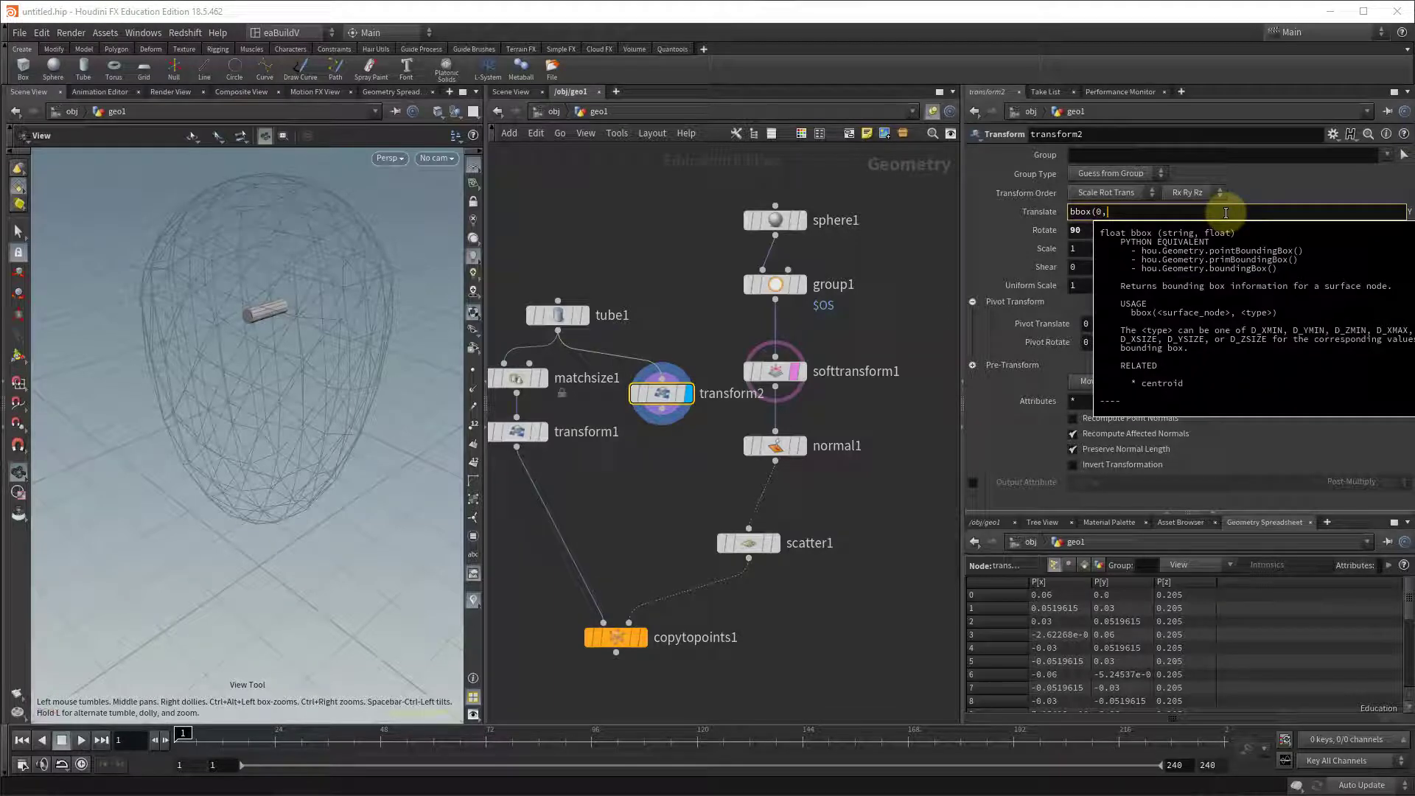
type("D_YMAX)Y_YMAX")
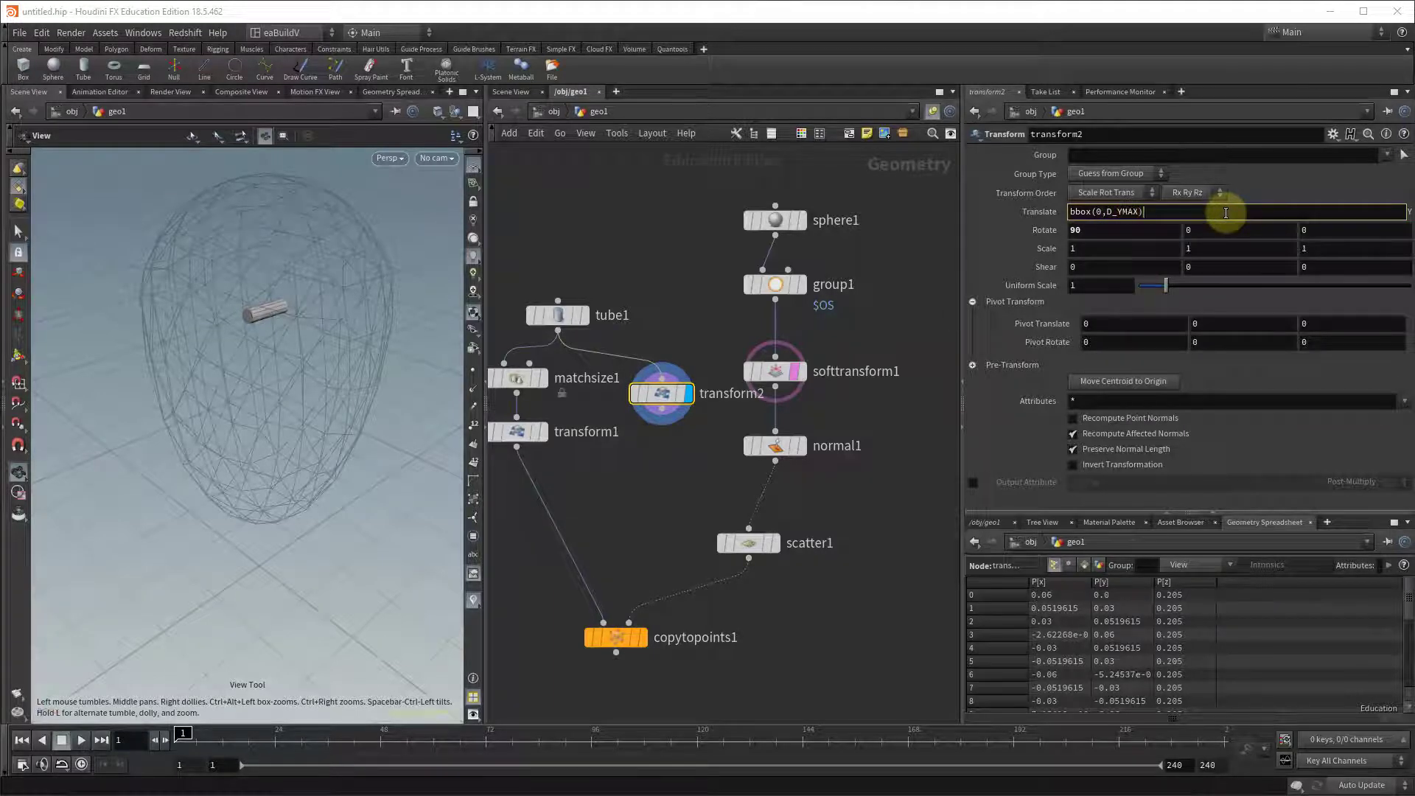
key("Return")
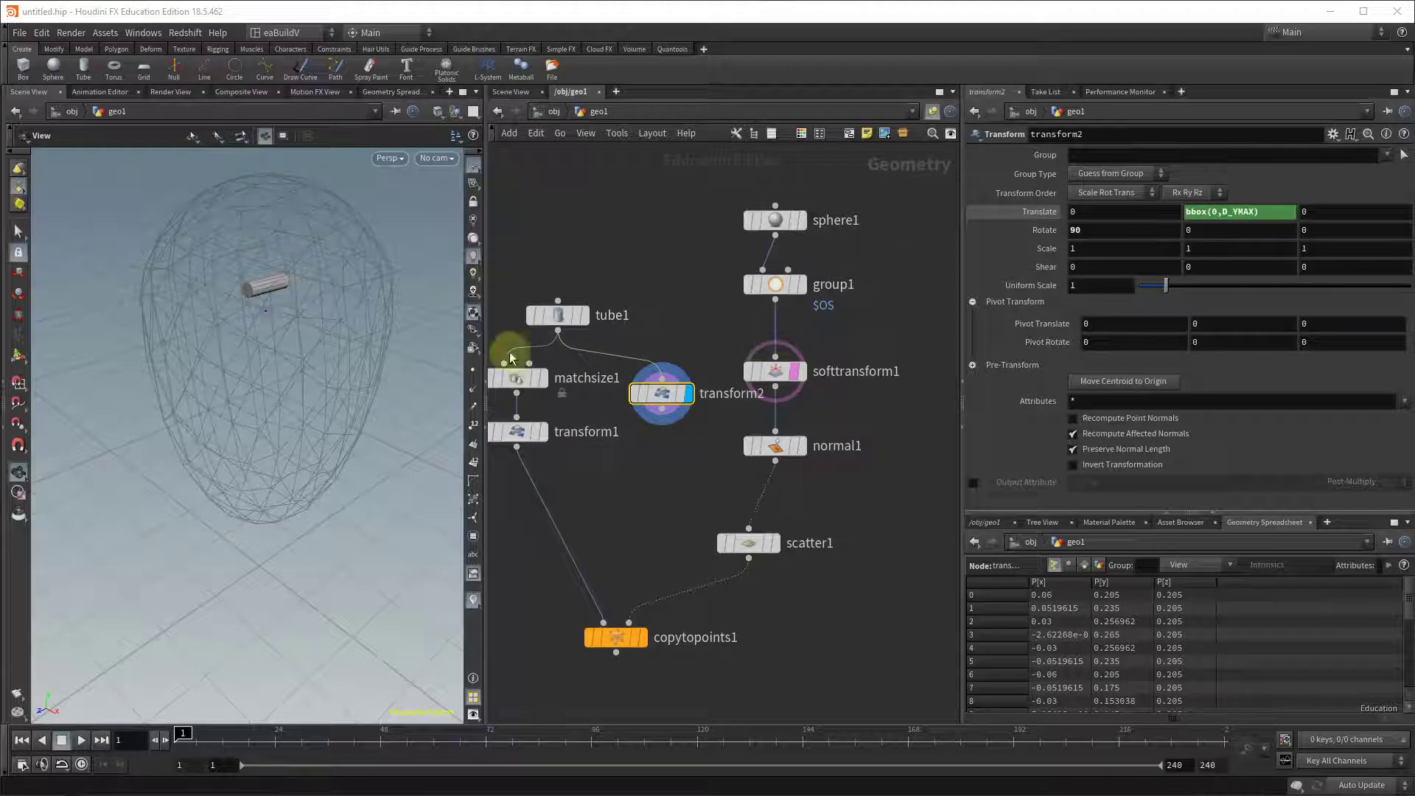
left_click_drag(268, 334, 275, 290)
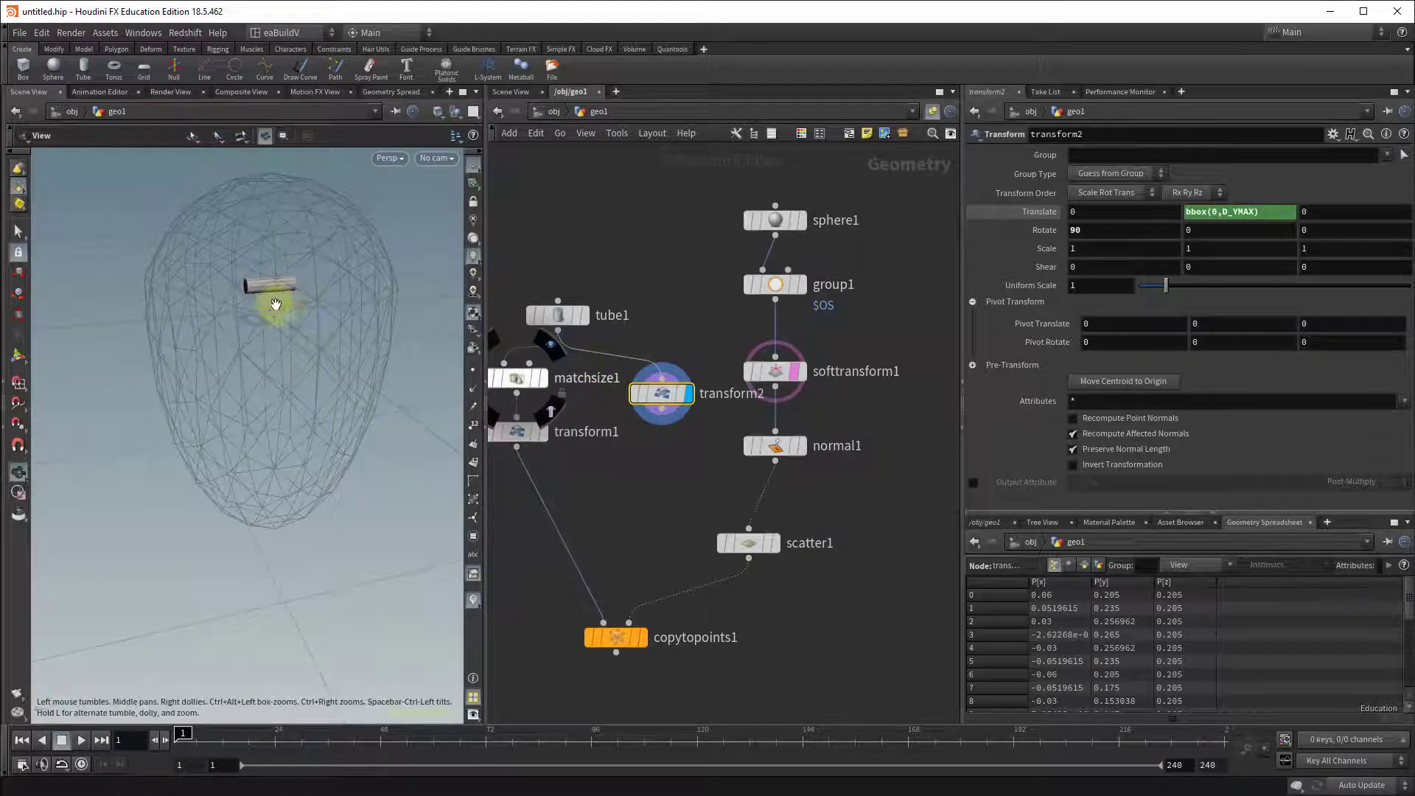
left_click(1072, 230)
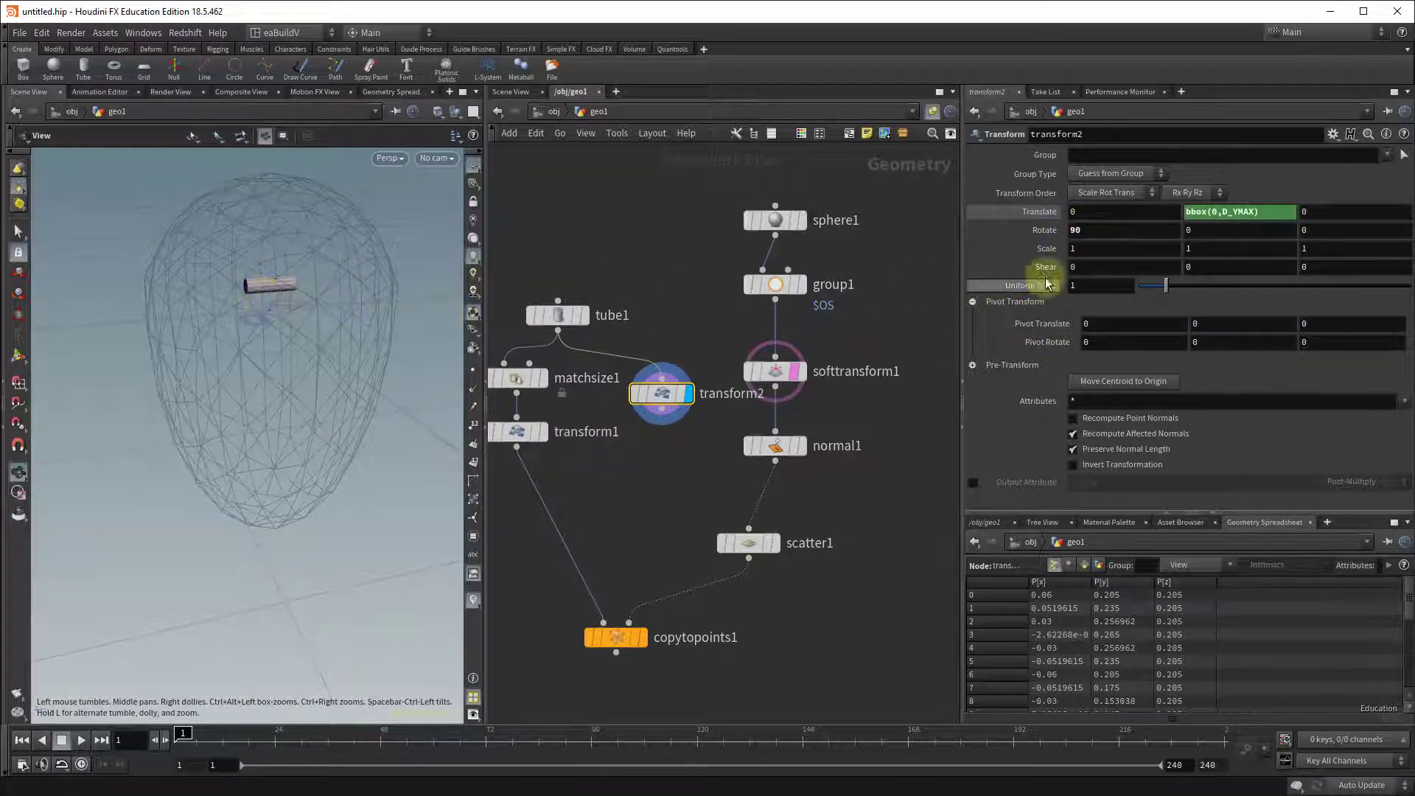
double_click(1081, 231)
Set transform2's Rotate X to 0 and its Pivot Translate Y to bbox(0,D_YMIN)
type("0")
key("Return")
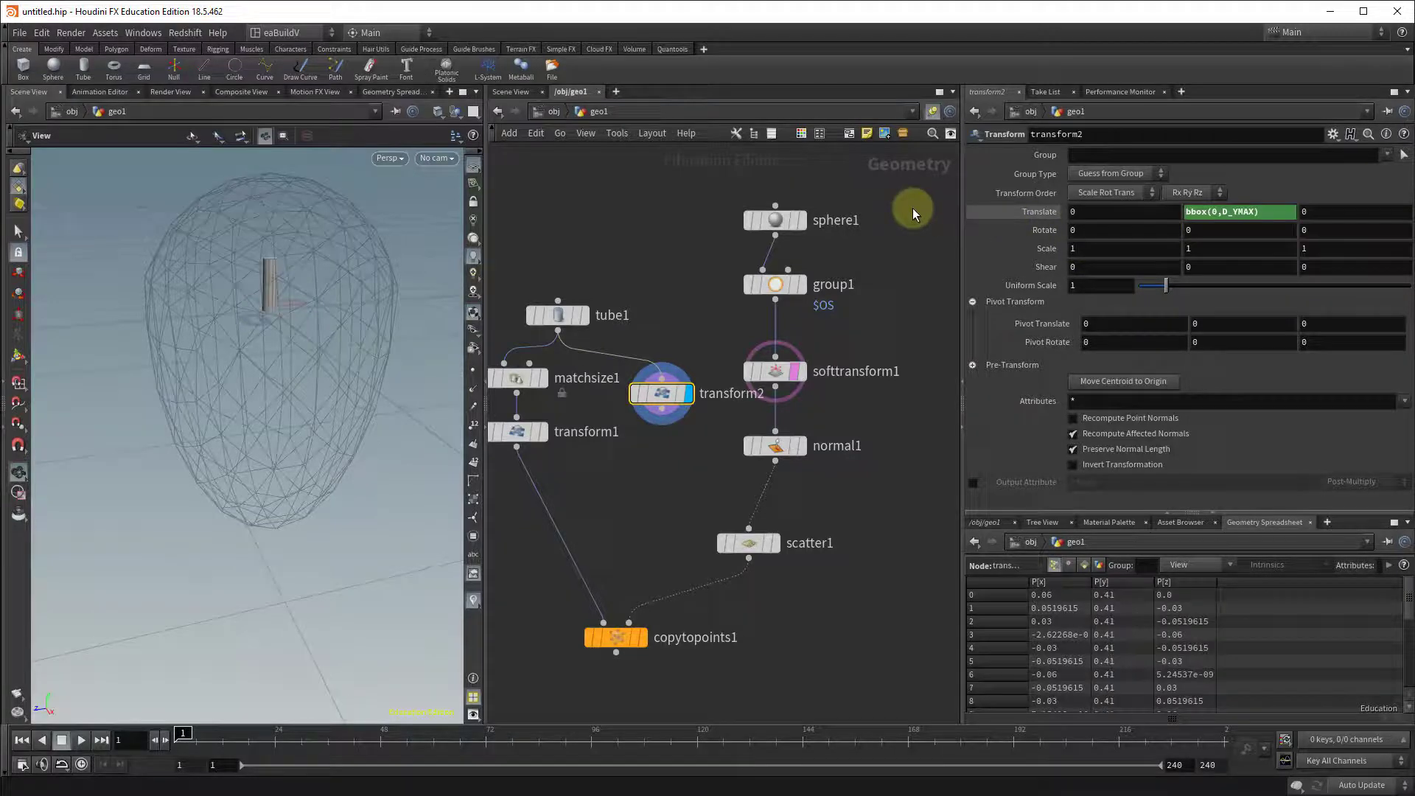
key("Return")
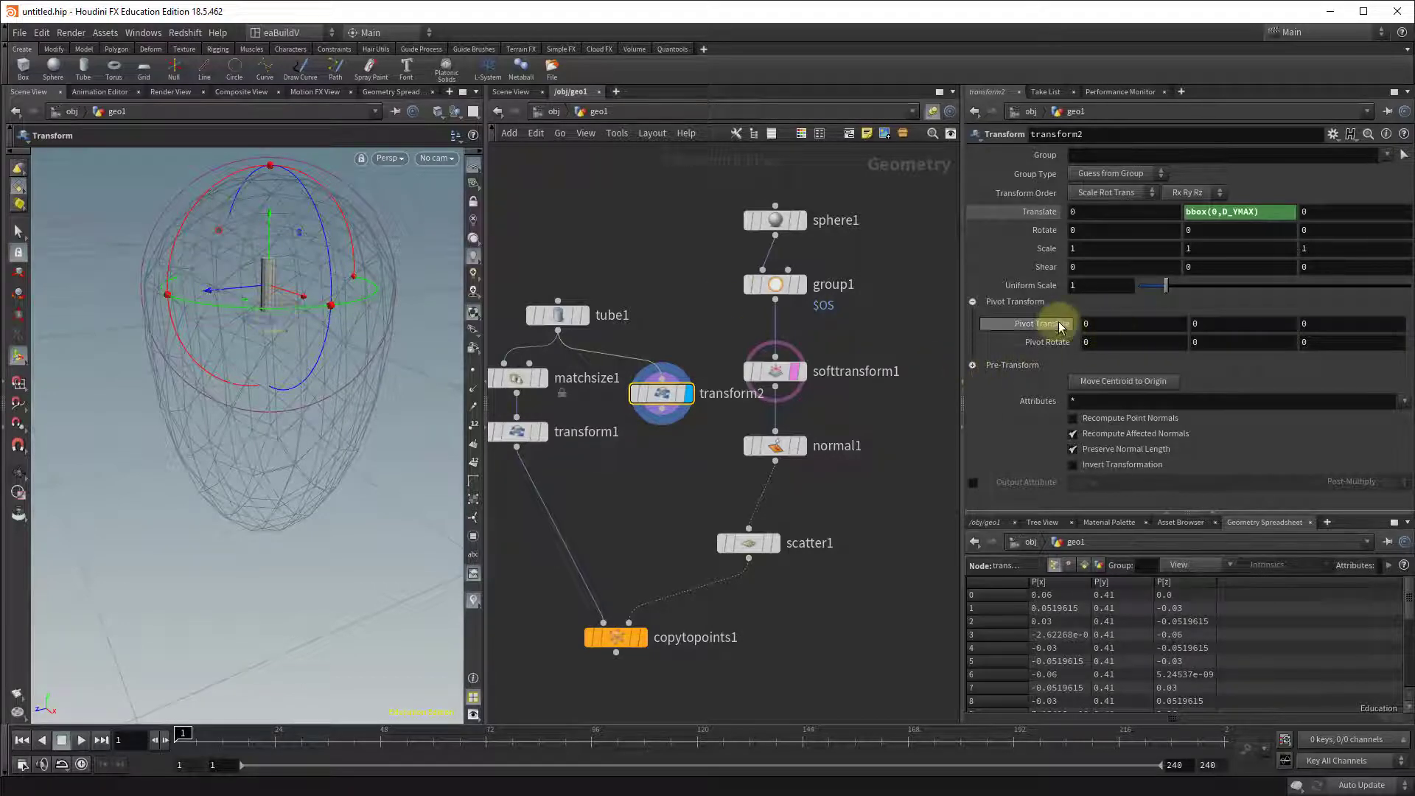
left_click(1197, 322)
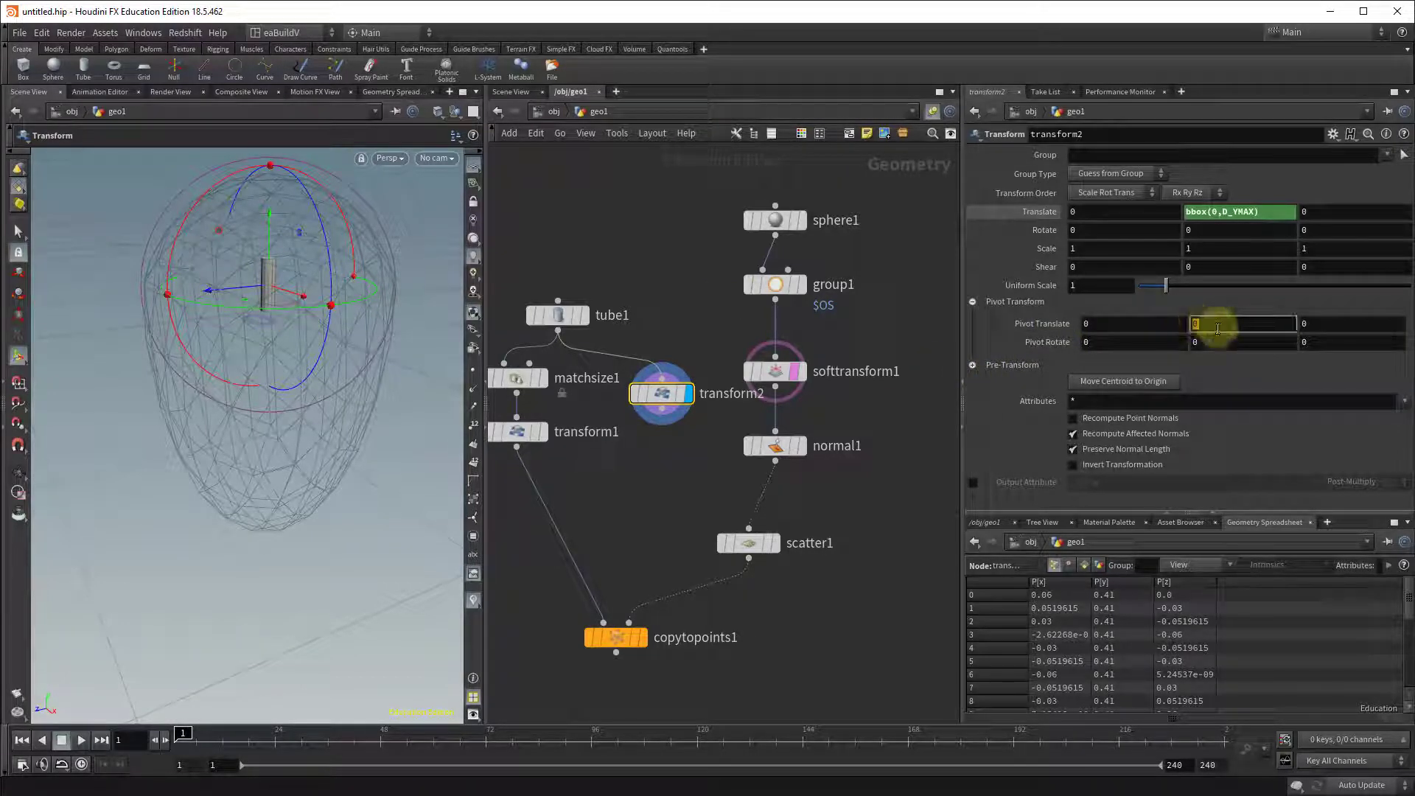
type("bbox")
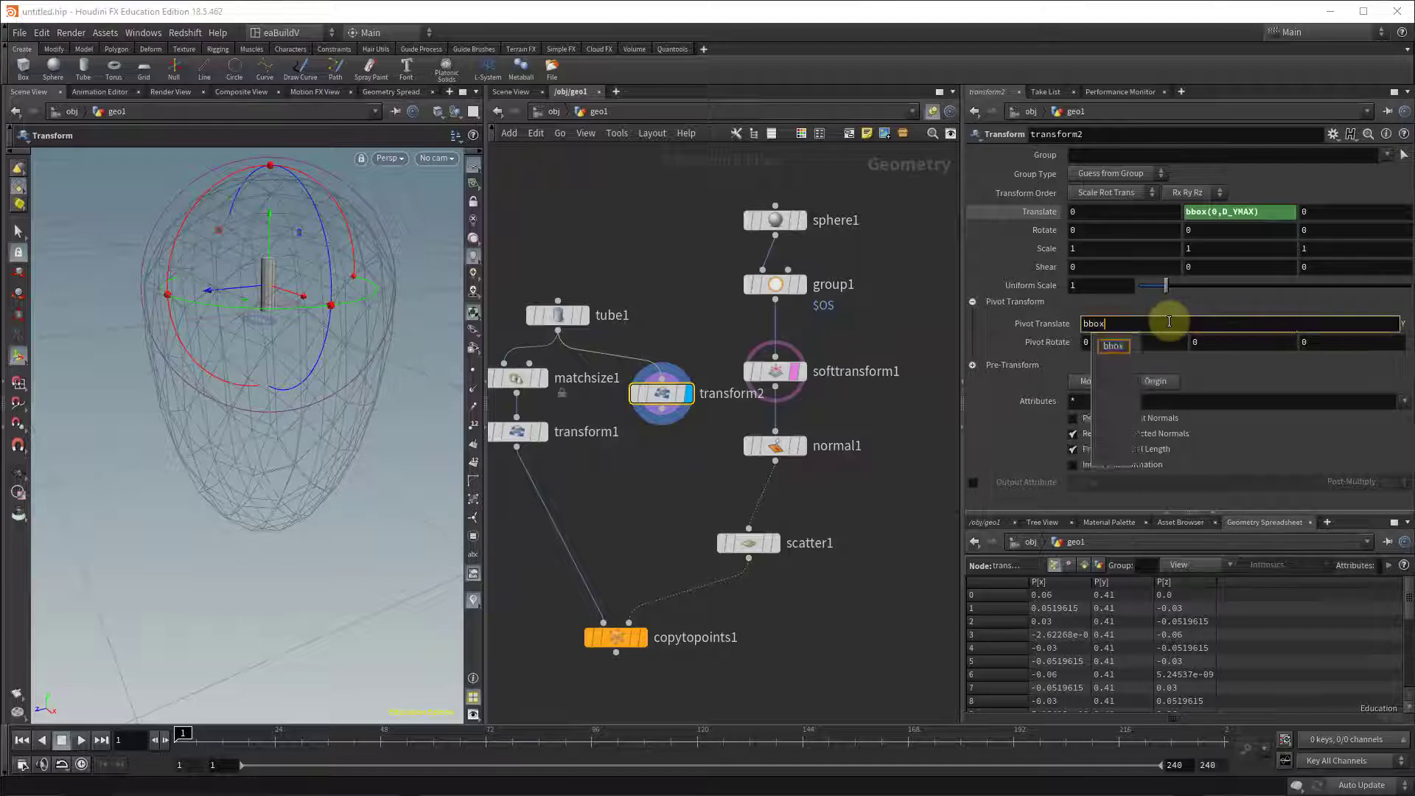
type("(0,")
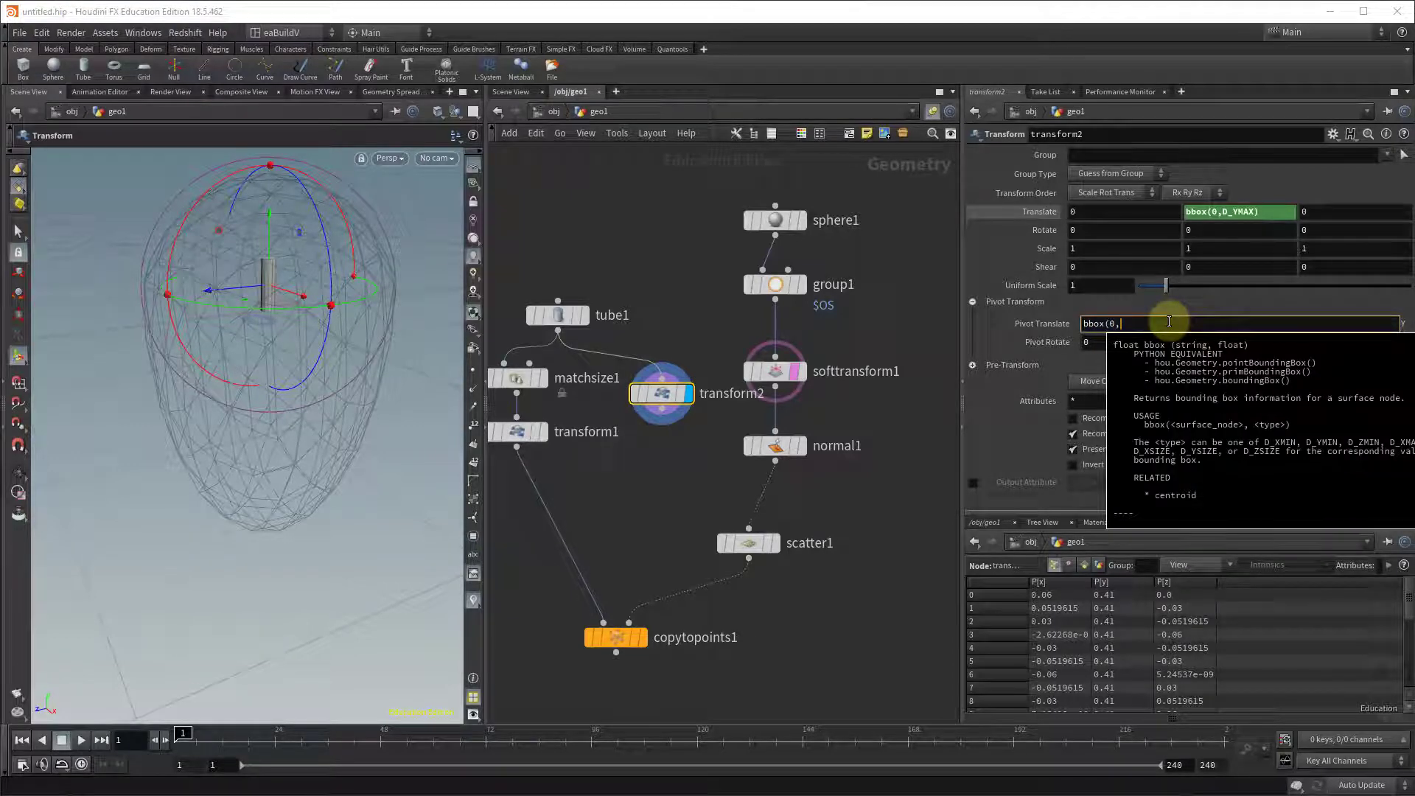
type("D_Y")
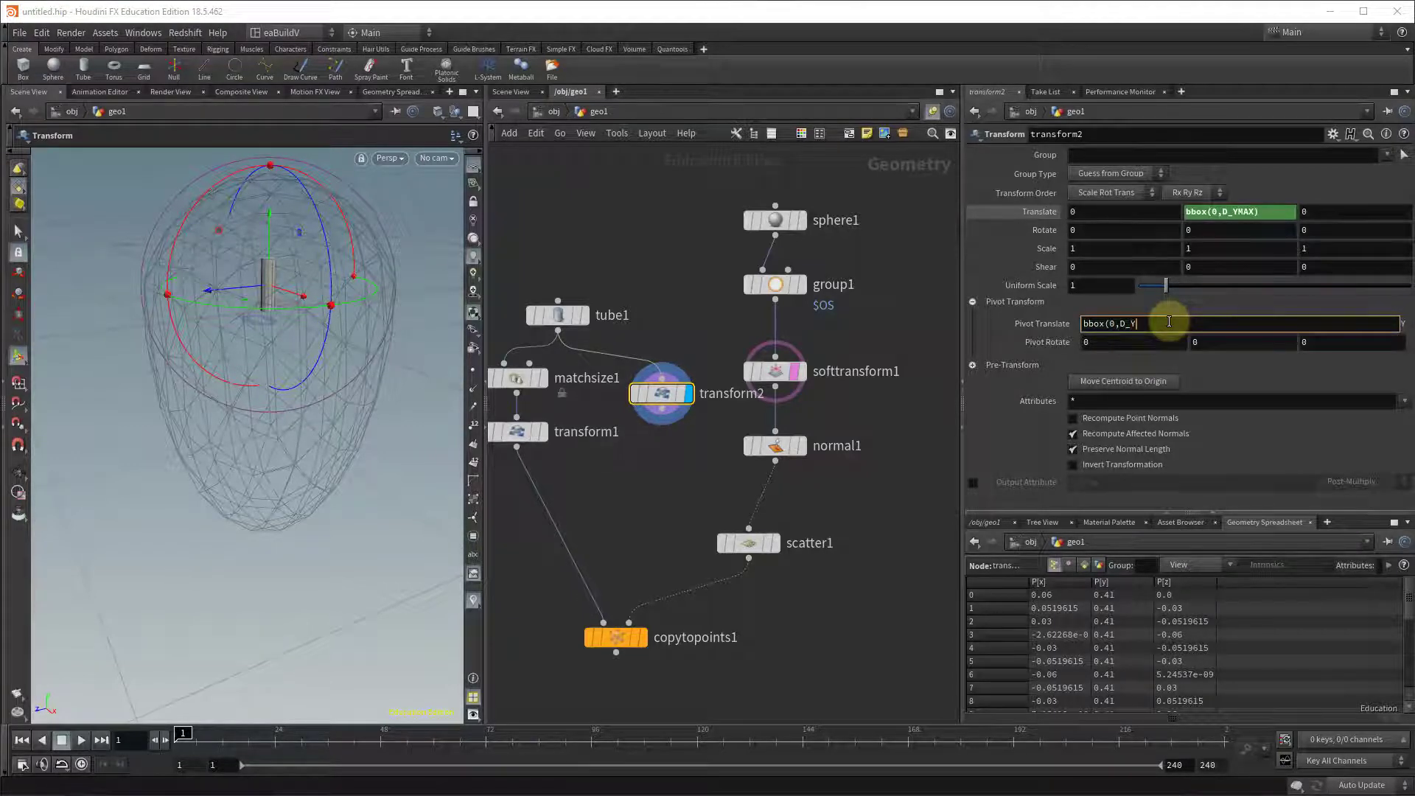
type("MIN)")
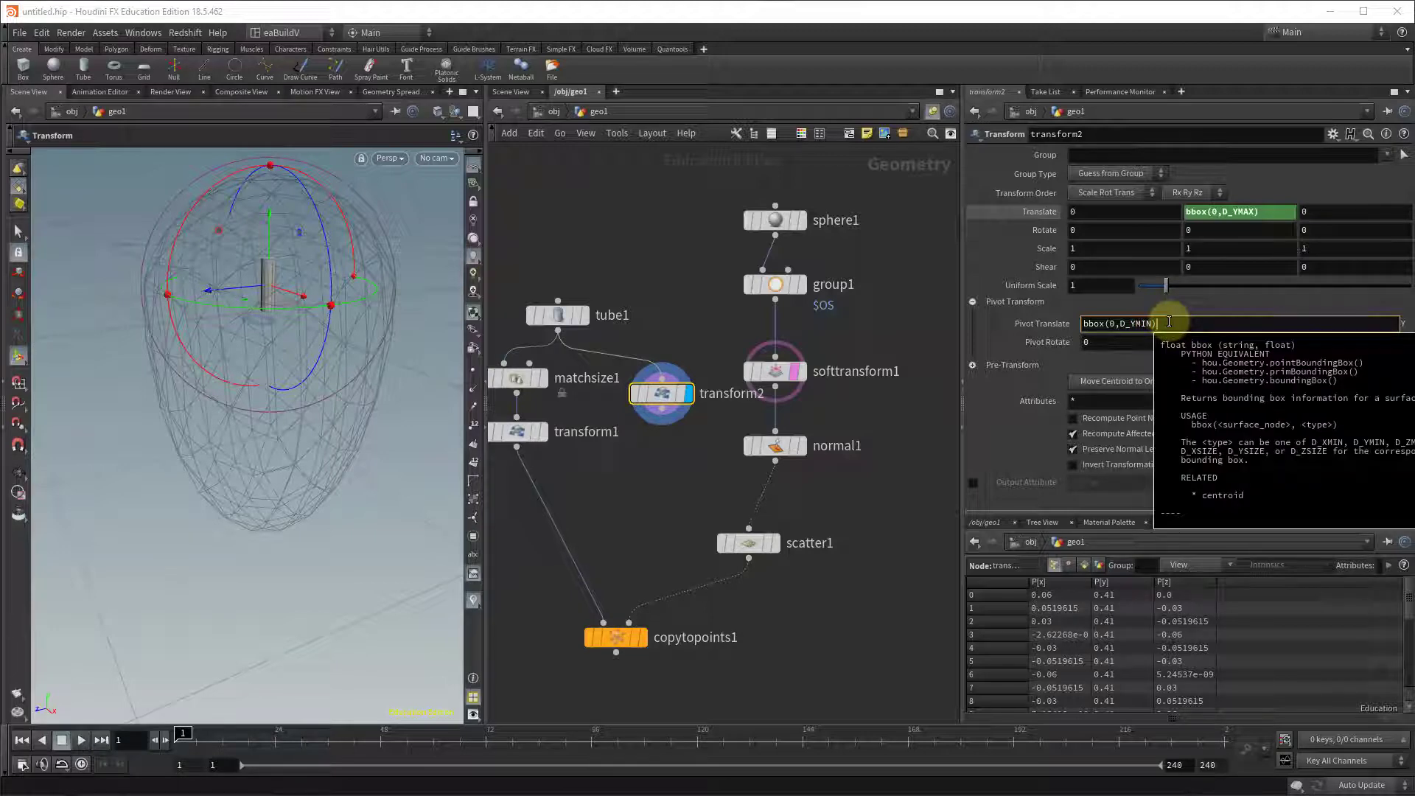
key("Return")
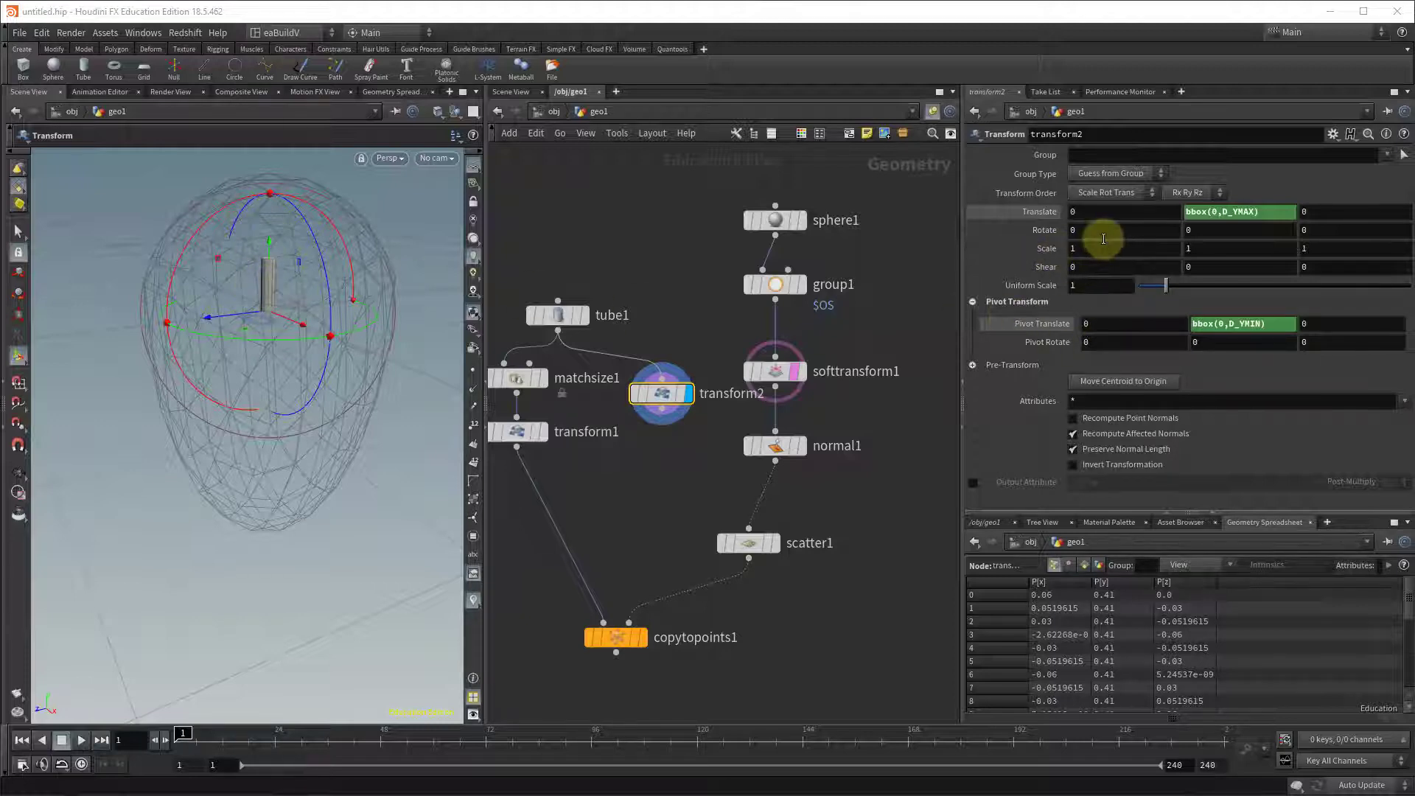
key("Escape")
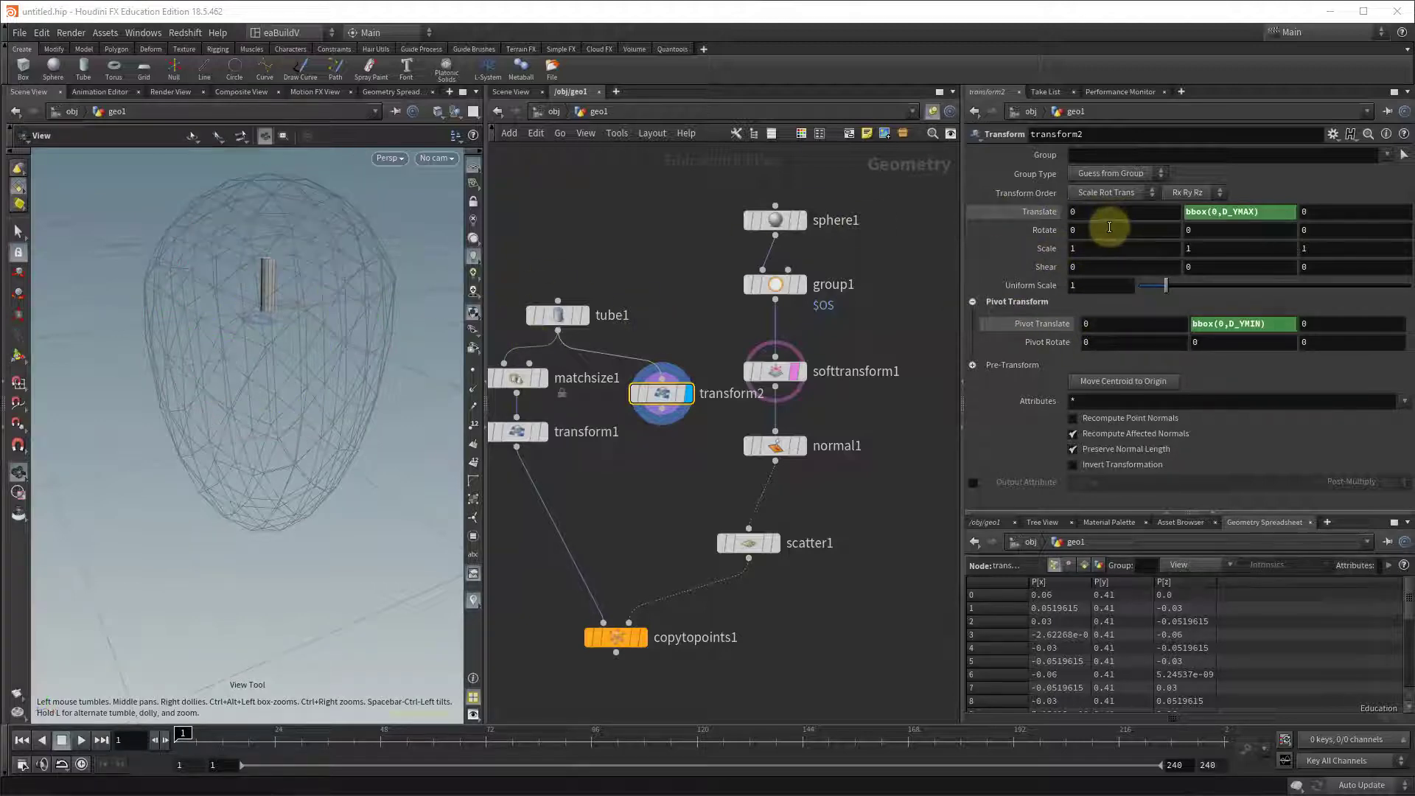
left_click(1109, 228)
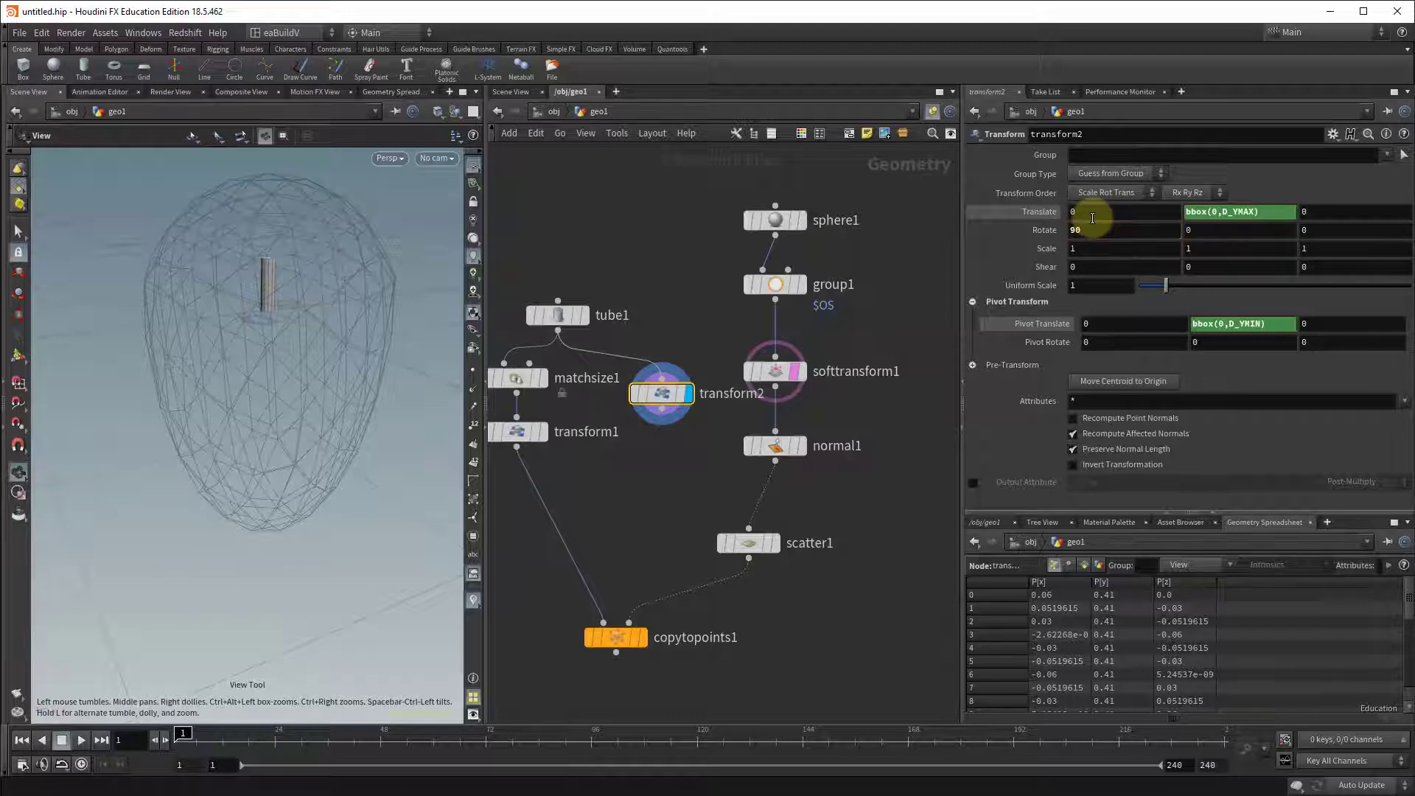
Restore Rotate X to 90 and wire transform2 into copytopoints1 in place of transform1
type("90")
key("Return")
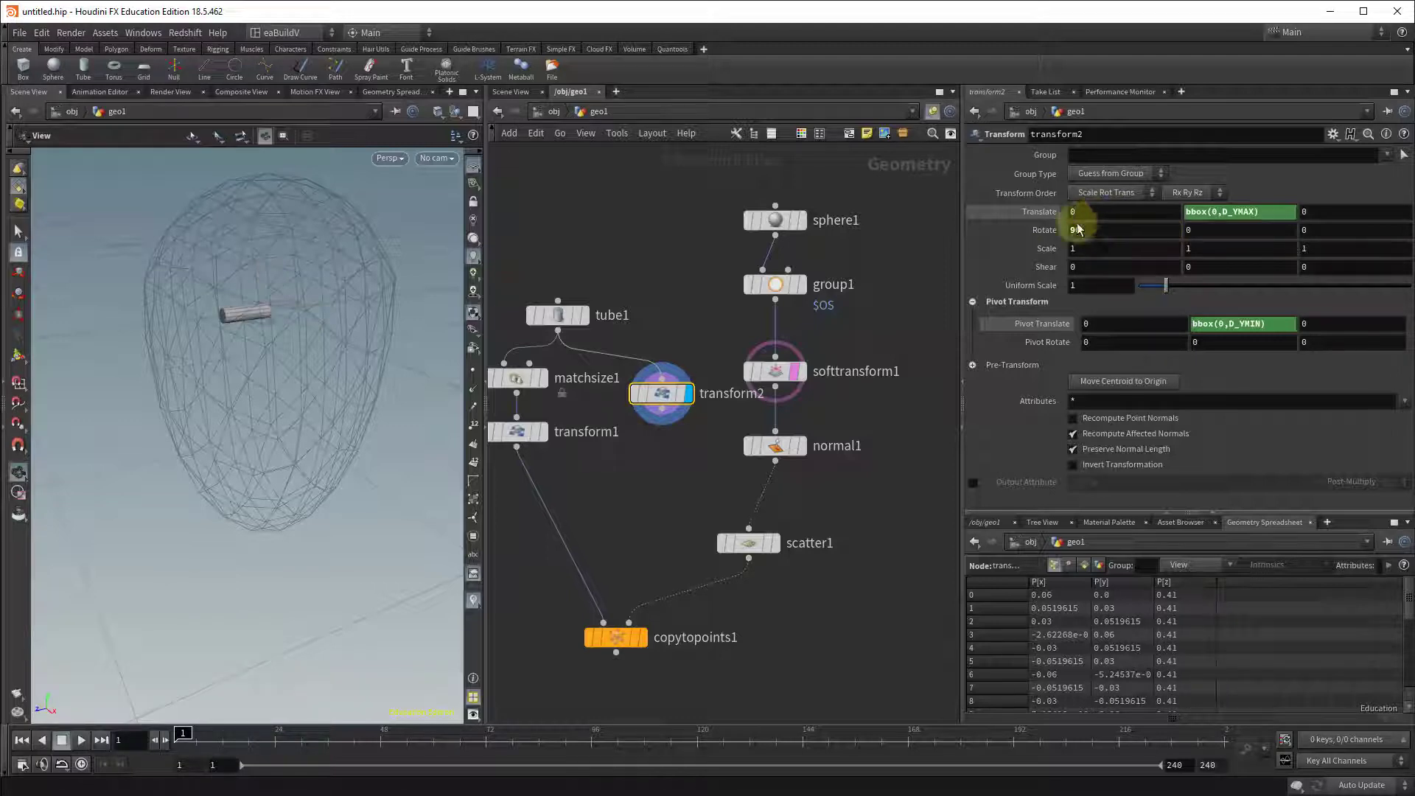
left_click(645, 638)
left_click_drag(380, 464, 332, 483)
left_click_drag(670, 422, 605, 610)
left_click_drag(291, 507, 285, 508)
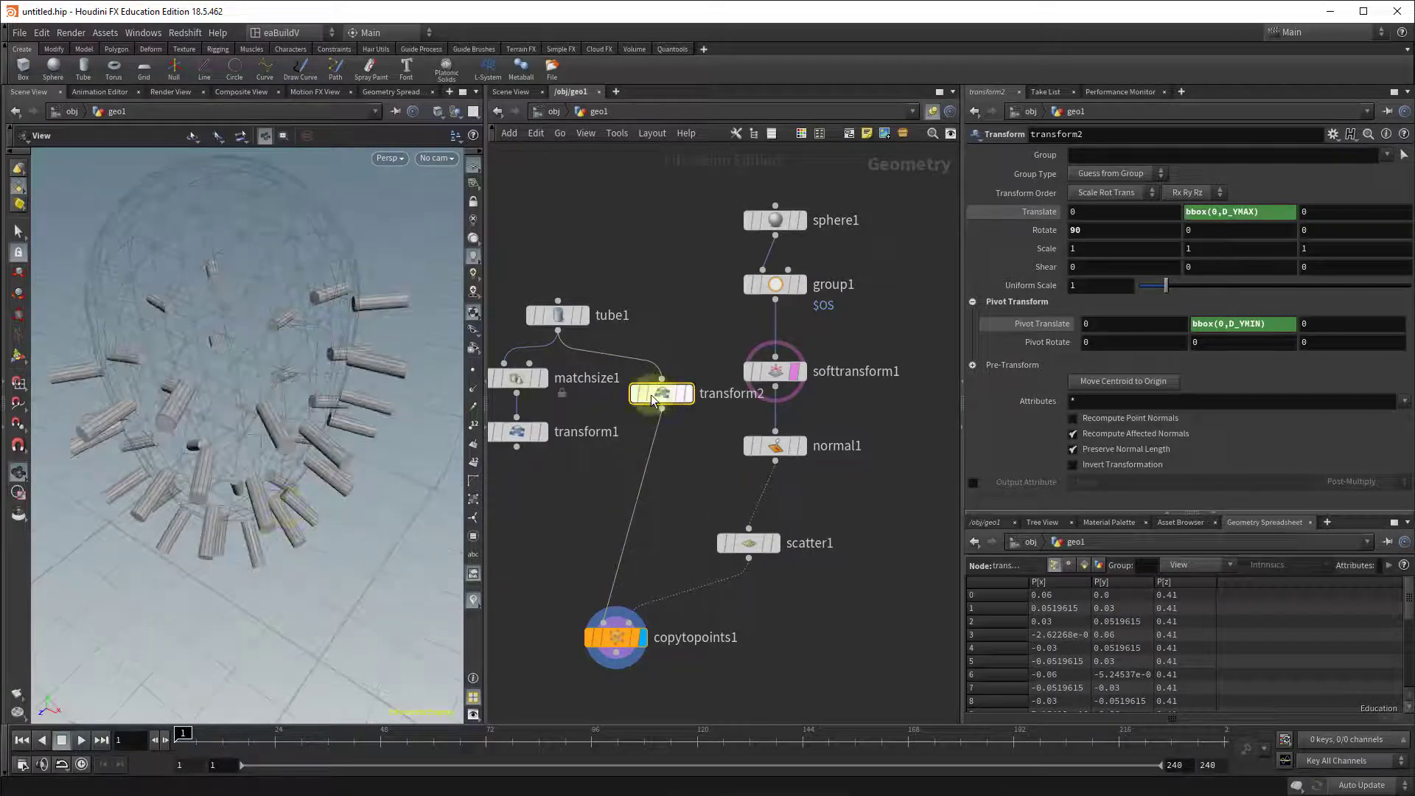
left_click_drag(278, 442, 368, 312)
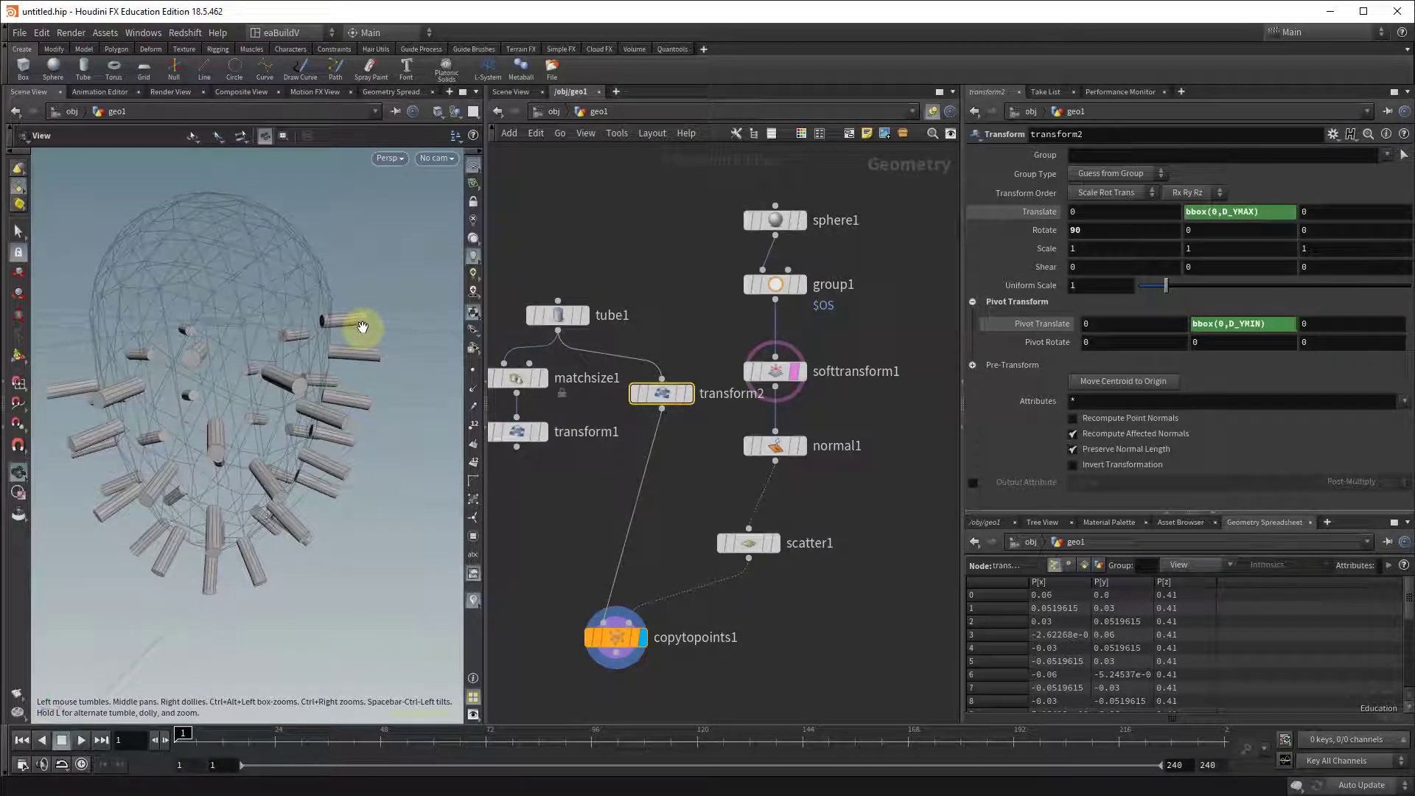
left_click_drag(239, 342, 249, 401)
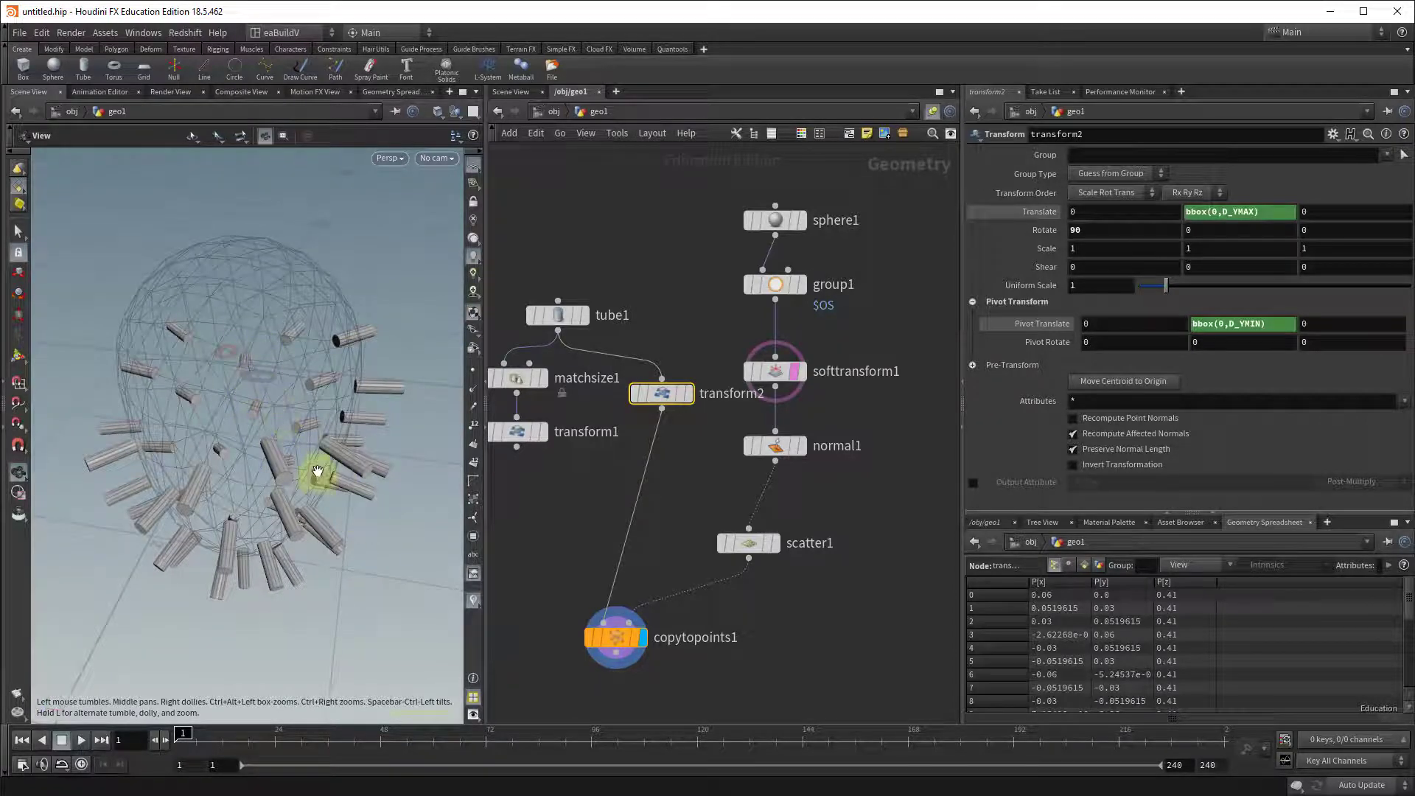
mouse_move(315, 474)
left_mouse_down()
mouse_move(347, 483)
mouse_move(299, 480)
left_mouse_up()
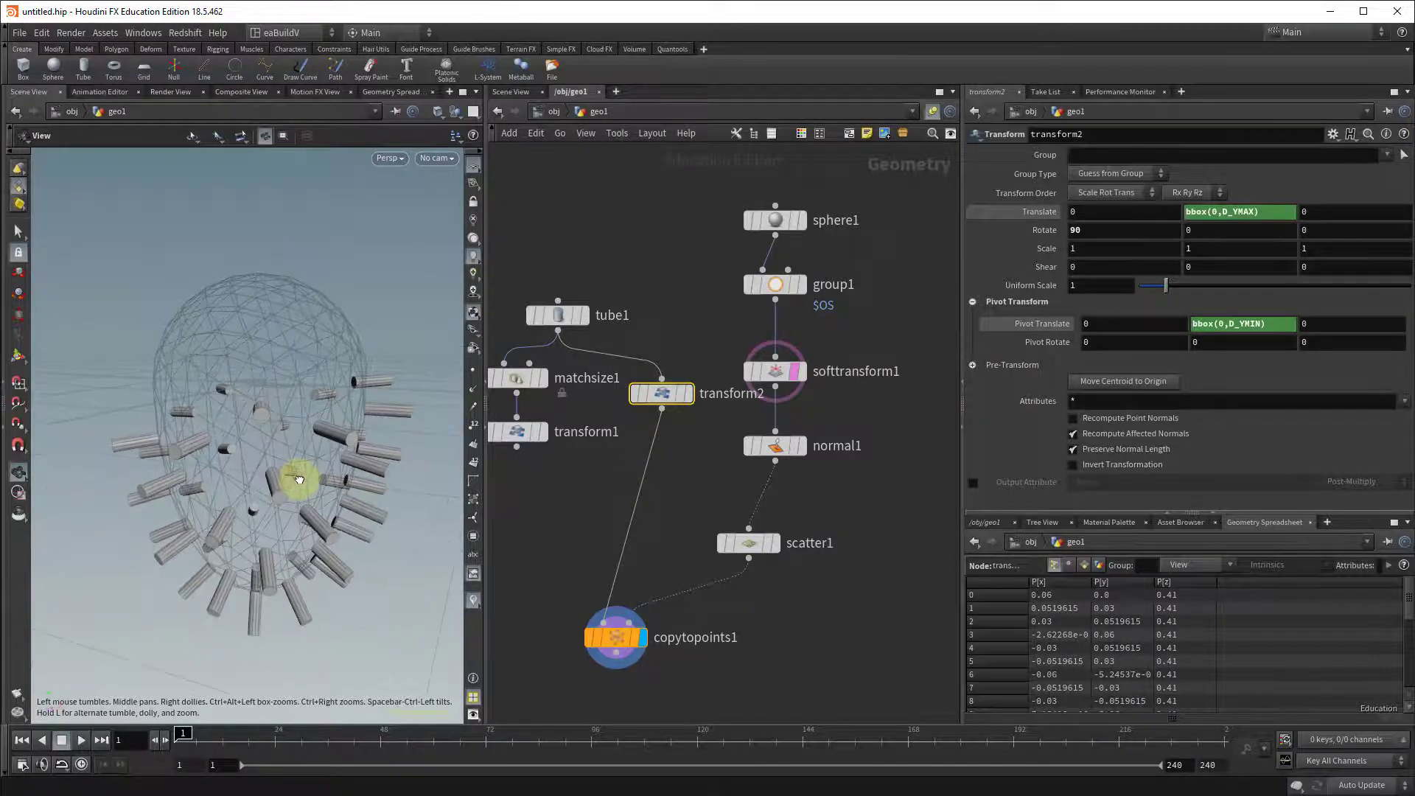